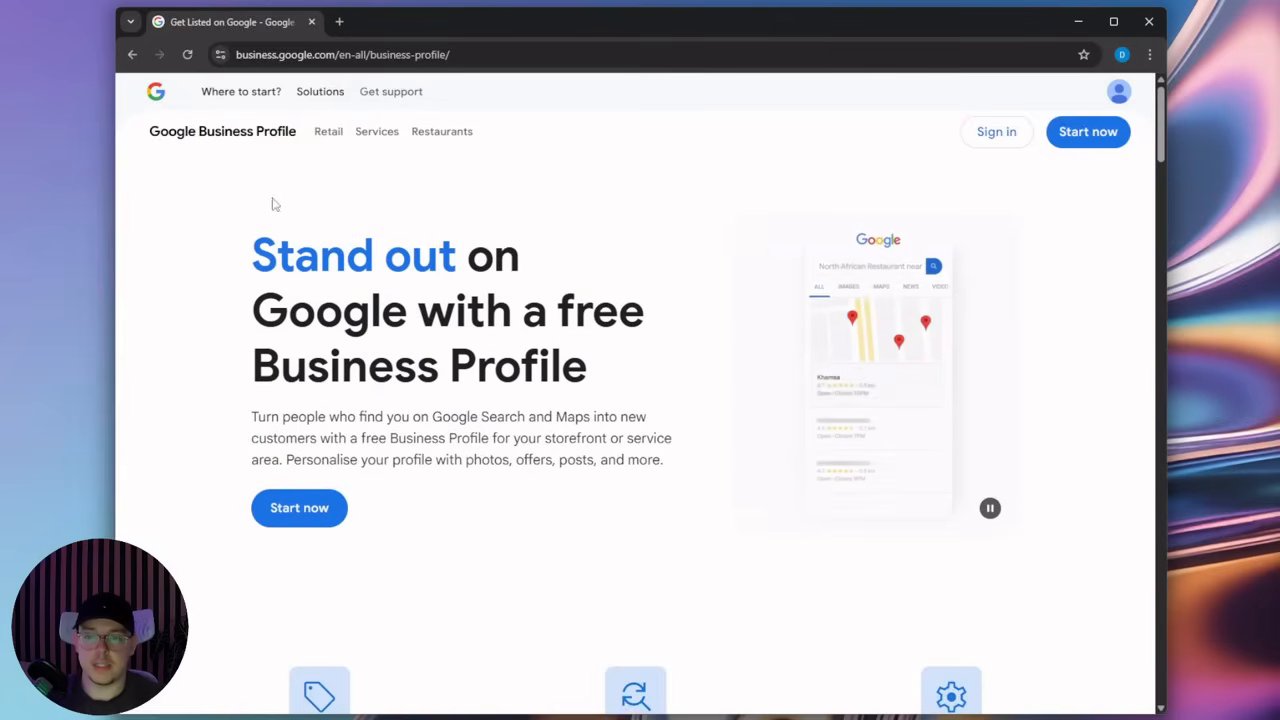
Open the Google Business Profile sign-up in a new tab.
scroll(530, 280, "down", 8)
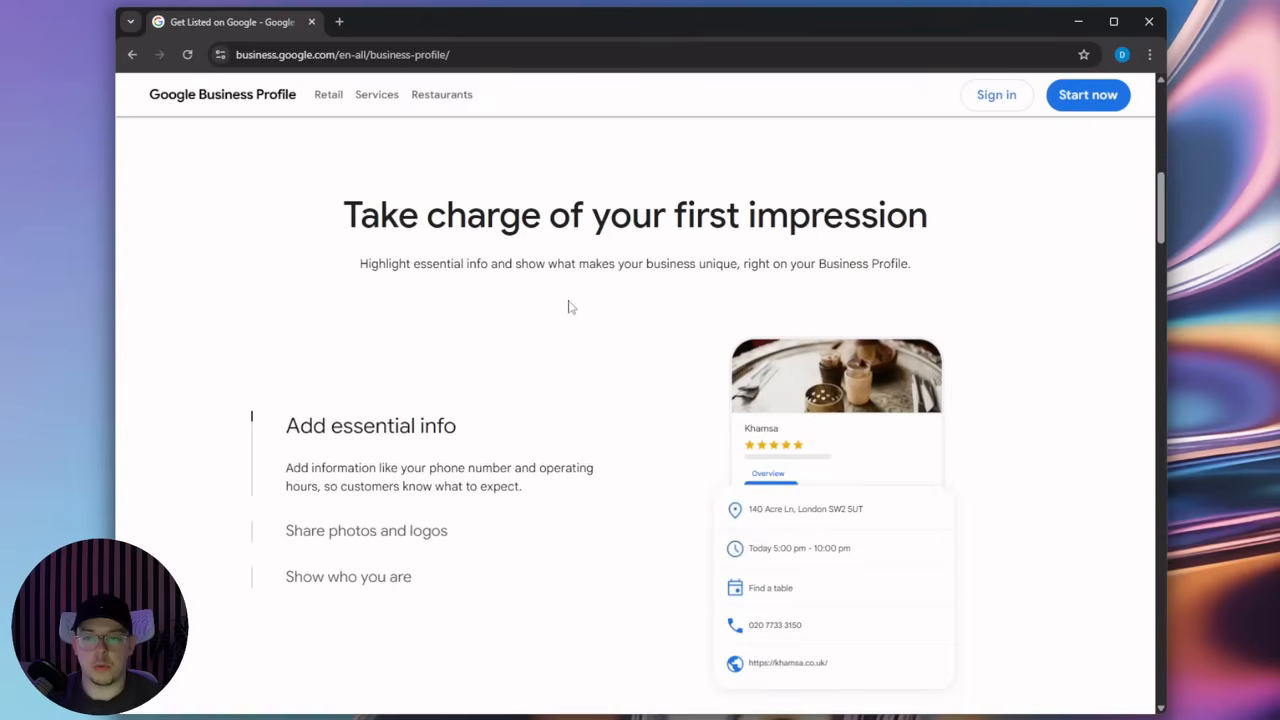
scroll(550, 312, "down", 3)
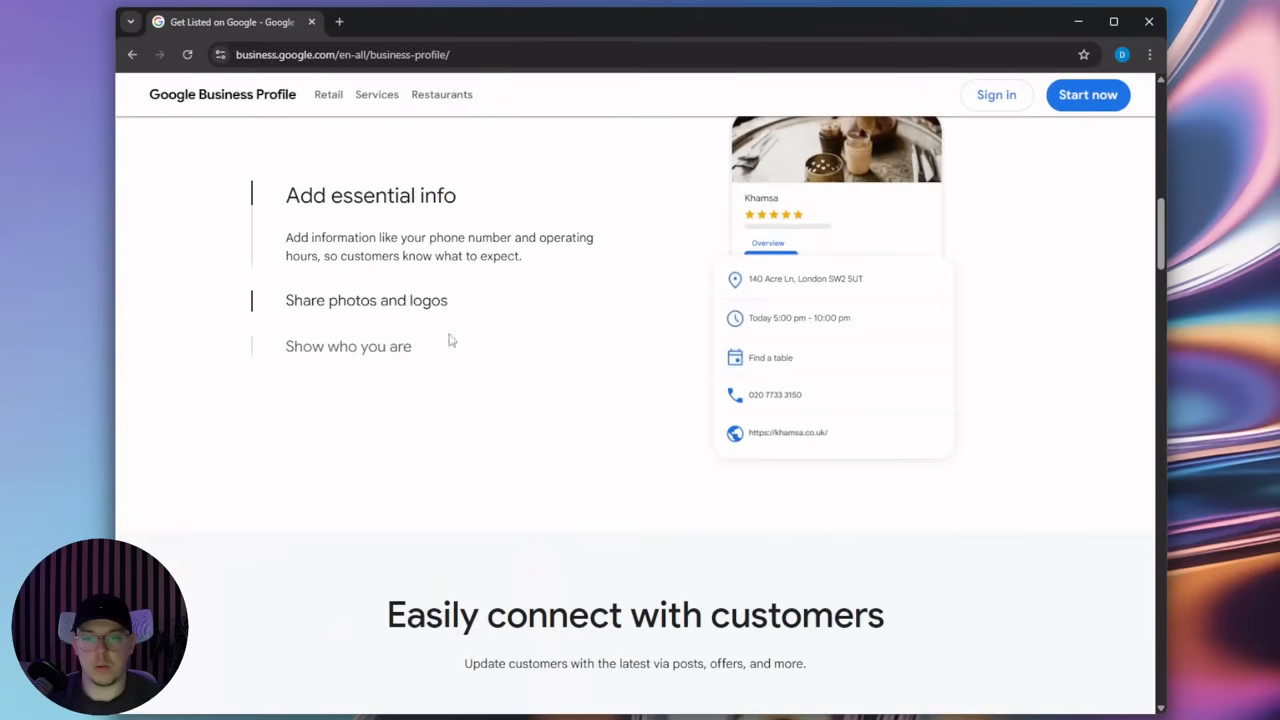
scroll(480, 350, "down", 3)
scroll(510, 360, "down", 6)
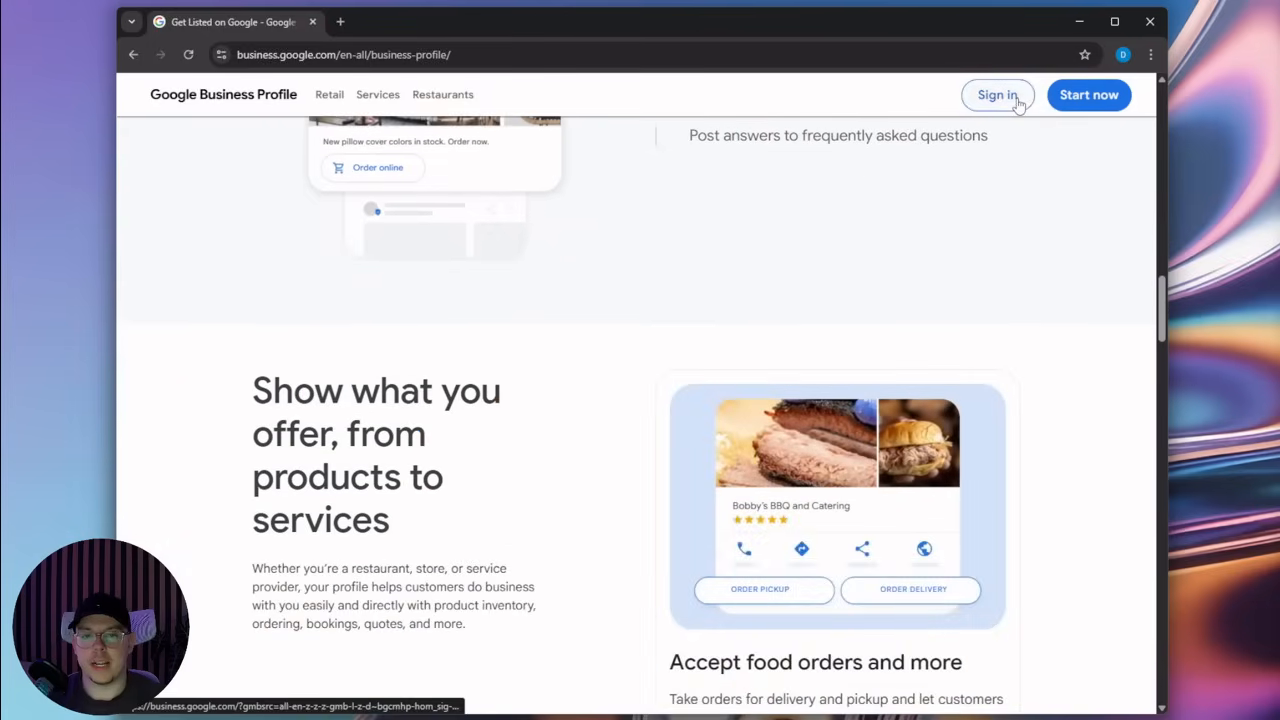
left_click(1086, 100)
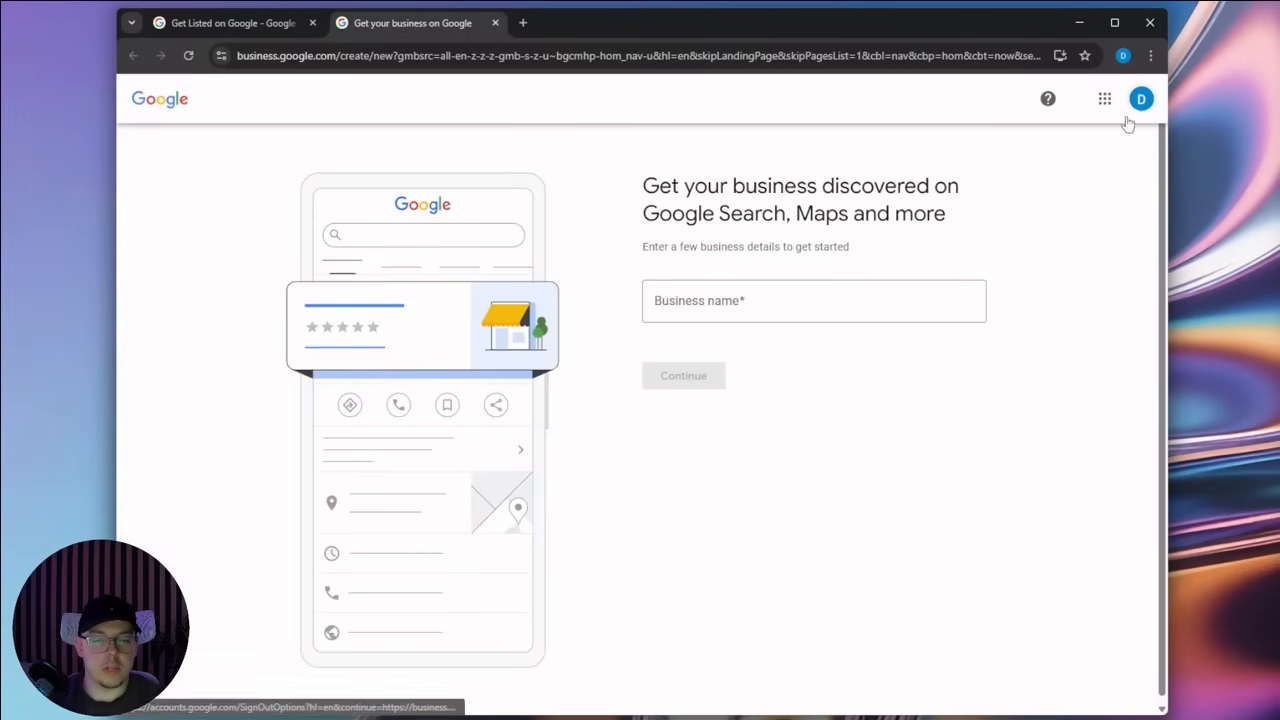
Enter 'fast track plumbers' as the business name and submit it.
left_click_drag(339, 176, 1029, 240)
left_click(1032, 240)
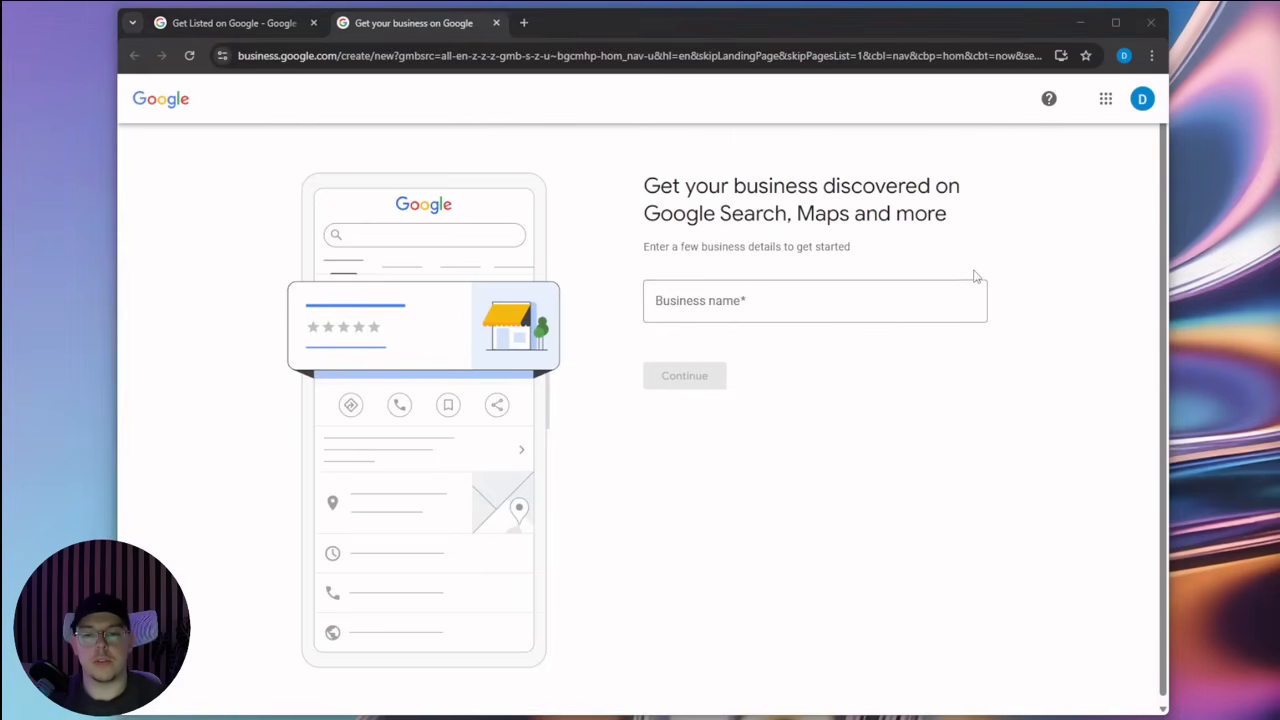
left_click(917, 292)
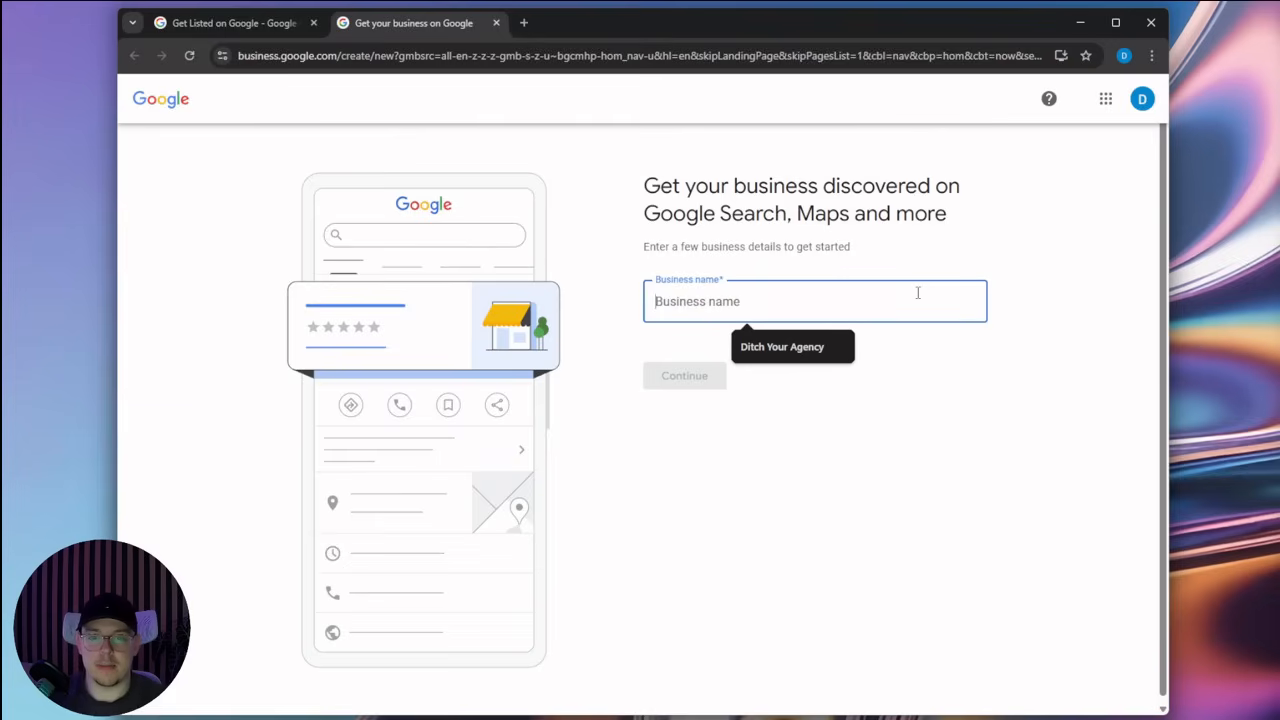
type("fasttrackplumbers")
key("Left")
key("Left")
key("Left")
key("Left")
key("Left")
key("Left")
key("Left")
key("Left")
key("Left")
key("Left")
key("Left")
key("Left")
key("Left")
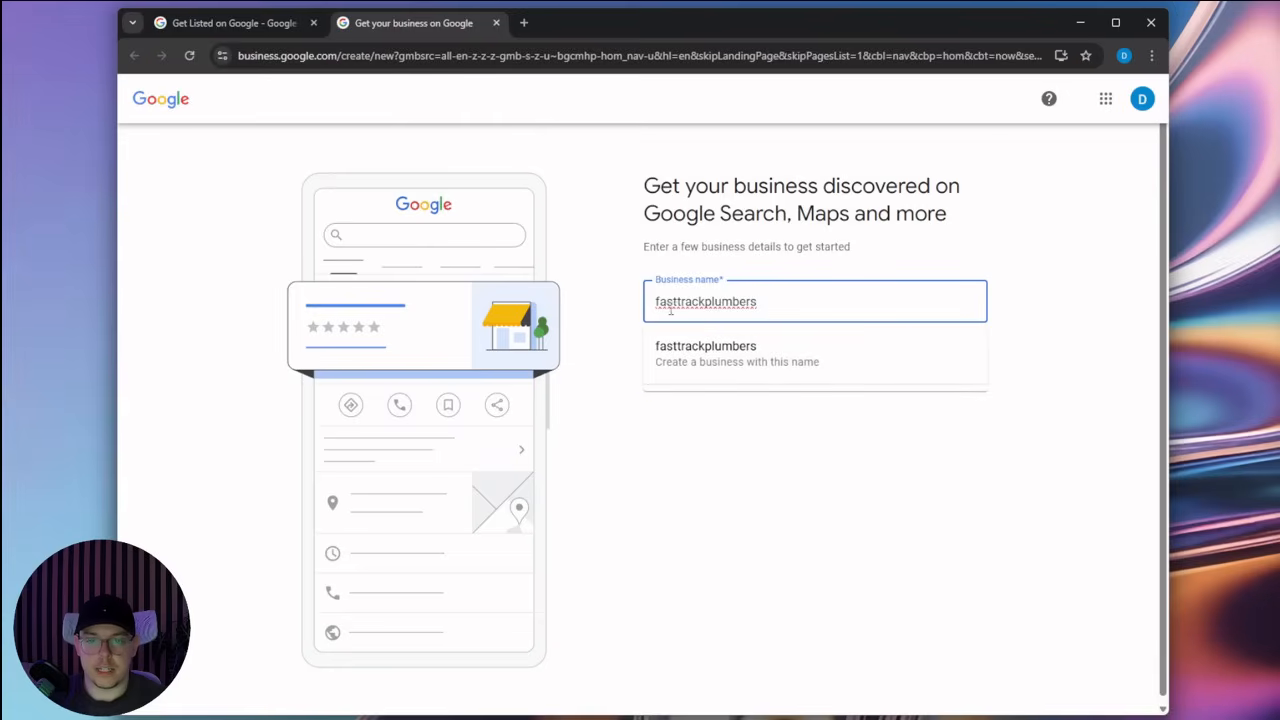
key("Right")
key("Right")
key("Right")
key("Right")
key("Right")
left_click(1005, 311)
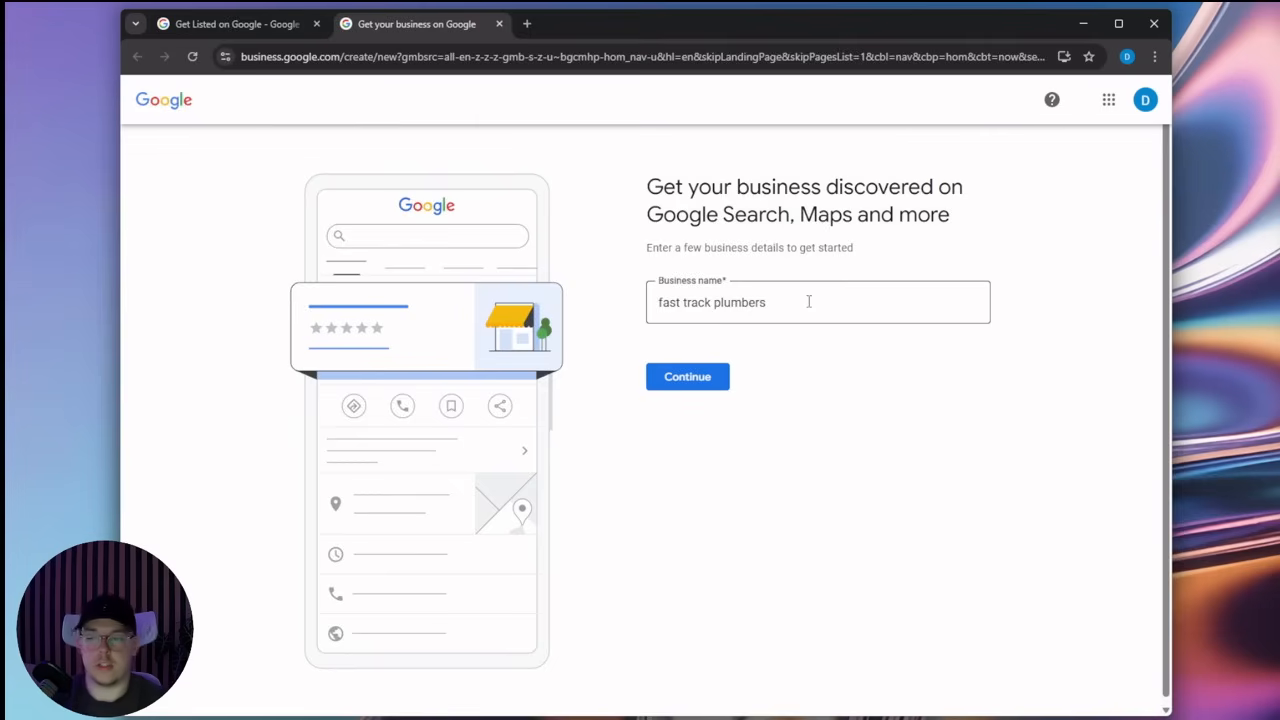
left_click(716, 385)
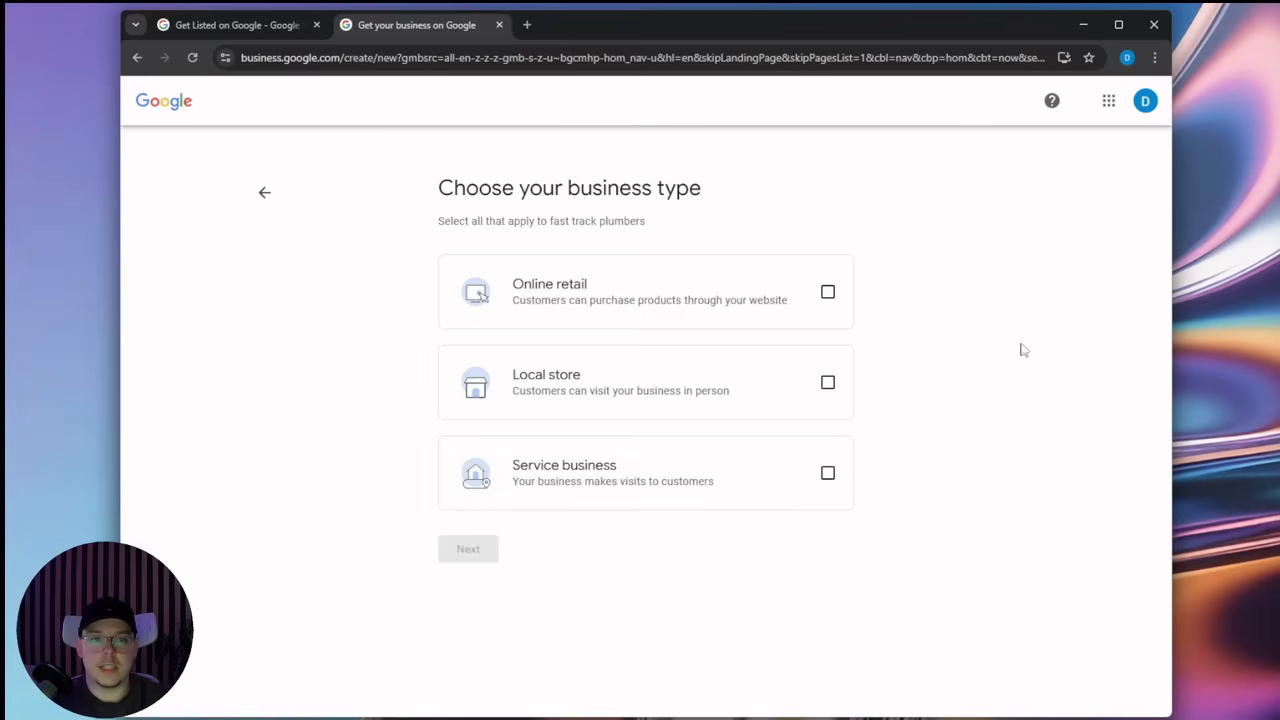
Choose Service business as the business type and advance to the Business category field.
left_click(818, 476)
left_click(466, 548)
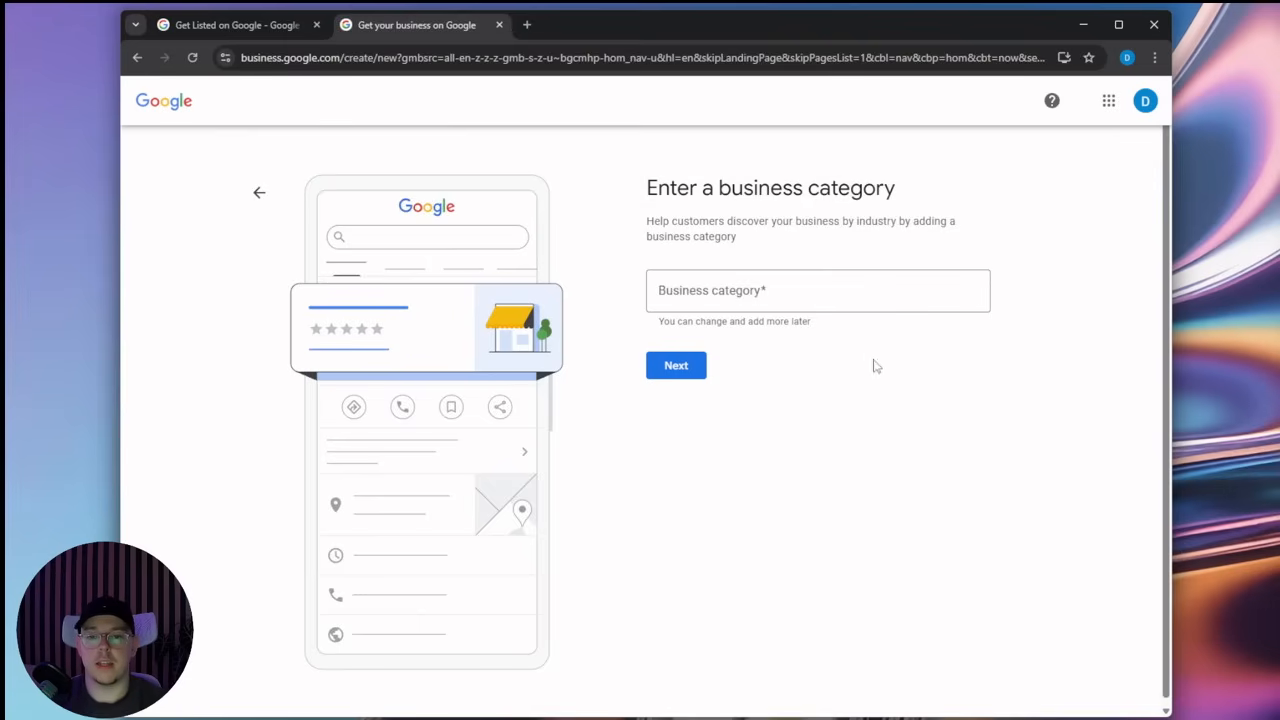
left_click(852, 305)
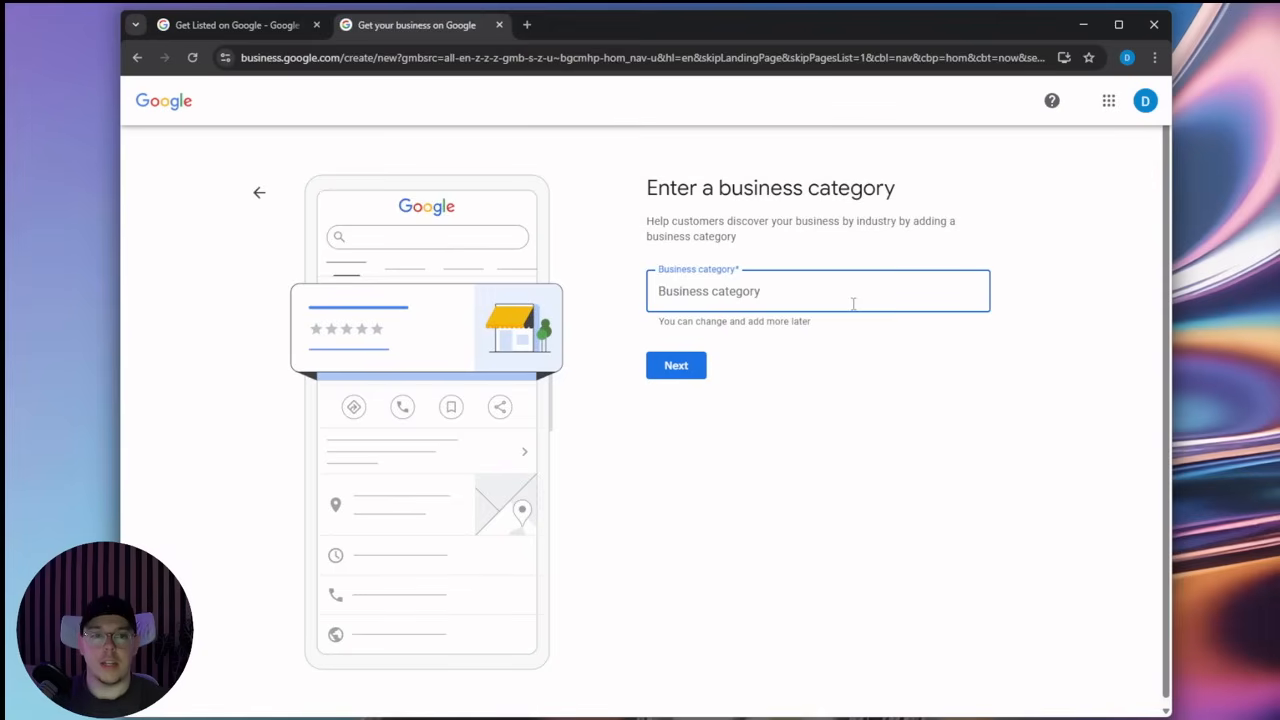
Pick Plumber from the 'plumb' suggestions as the business category and continue.
type("plumb")
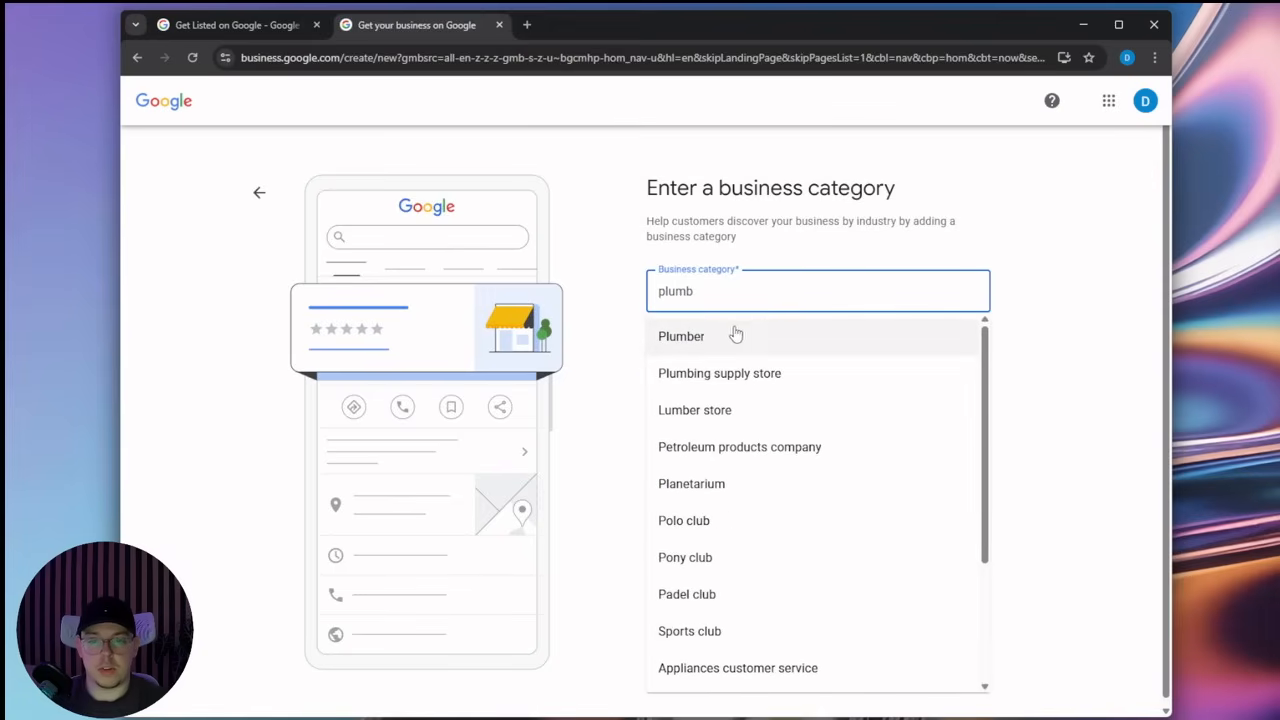
left_click(860, 349)
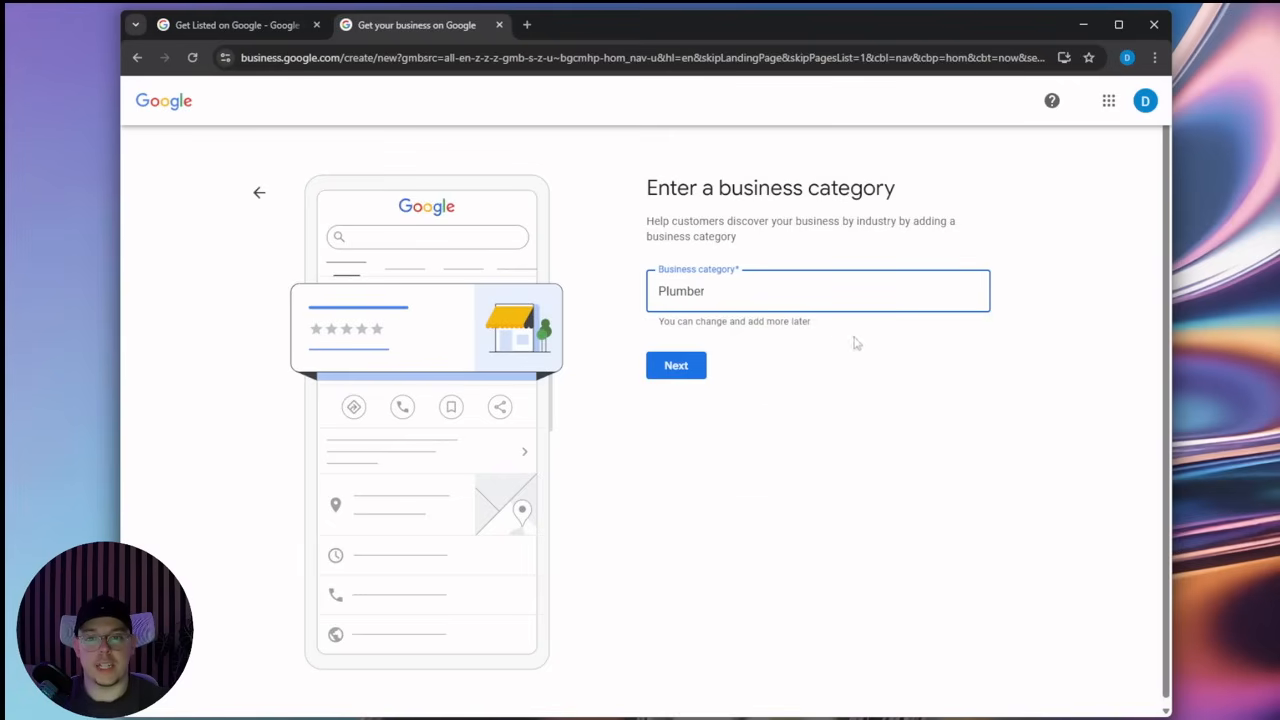
left_click_drag(658, 321, 825, 328)
left_click(825, 328)
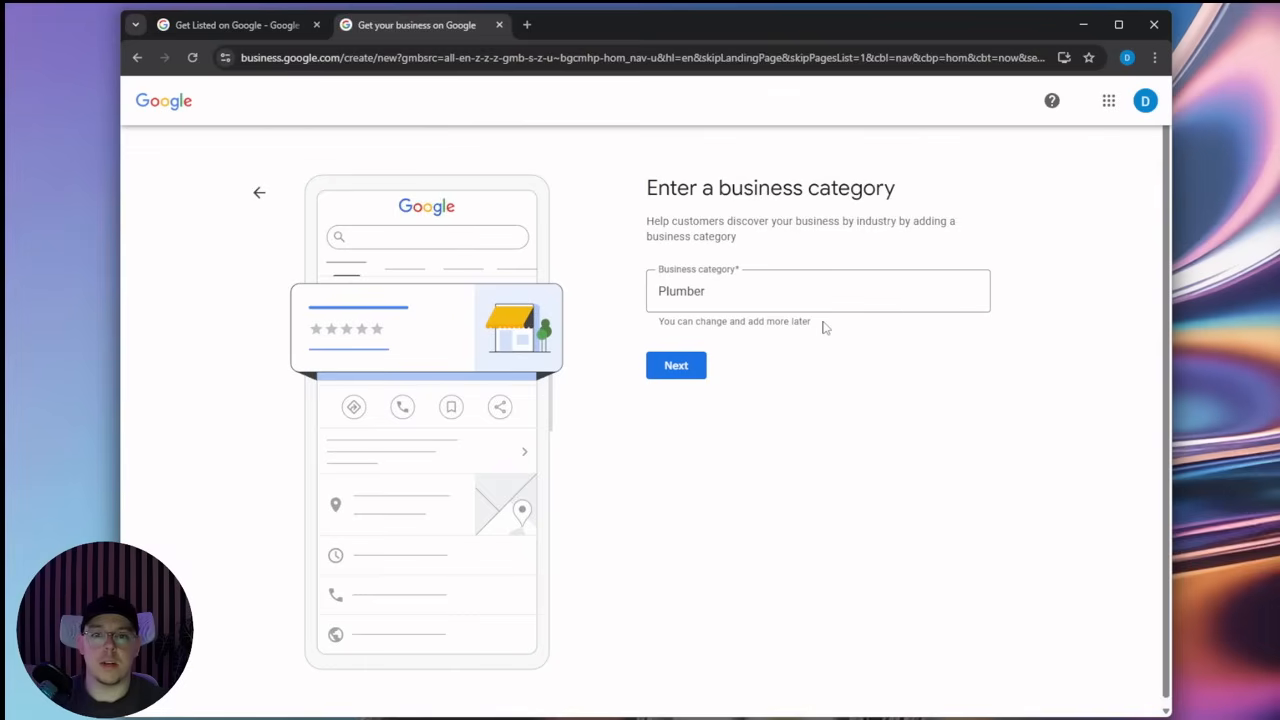
left_click(698, 366)
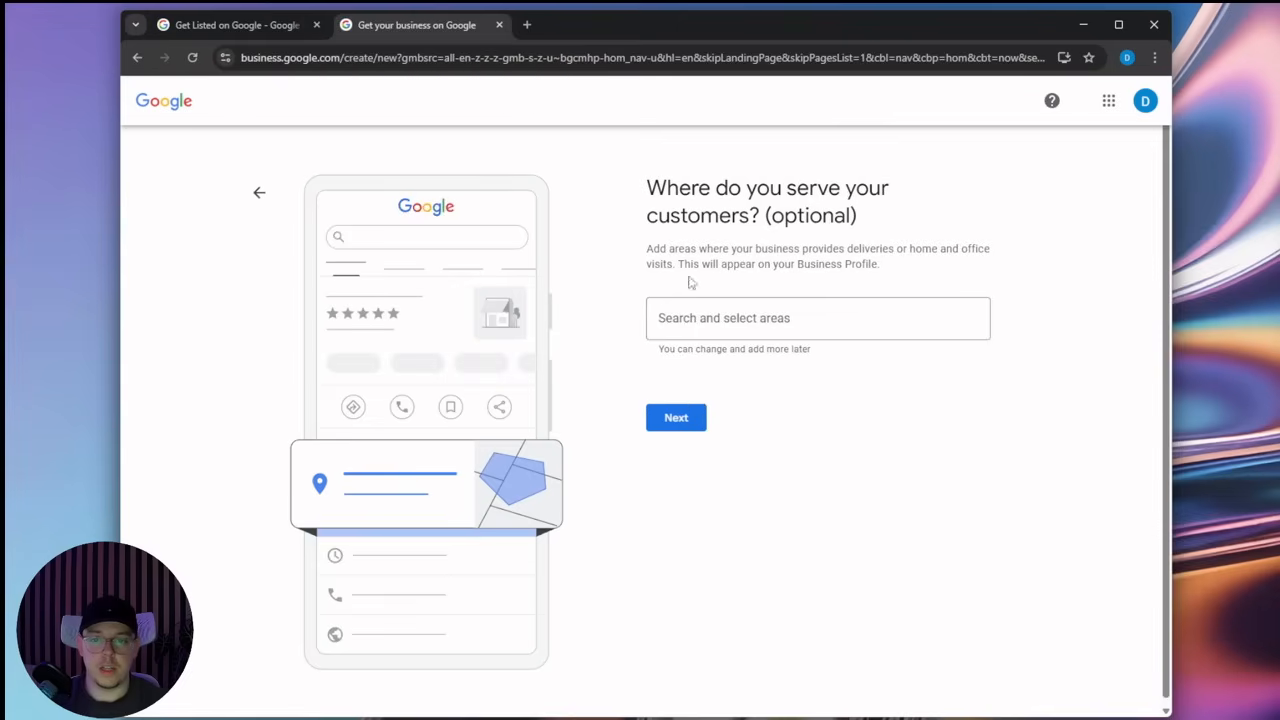
Search 'London' and 'west midlan' to add London, UK and West Midlands, UK as service areas.
left_click_drag(650, 176, 889, 215)
left_click(889, 215)
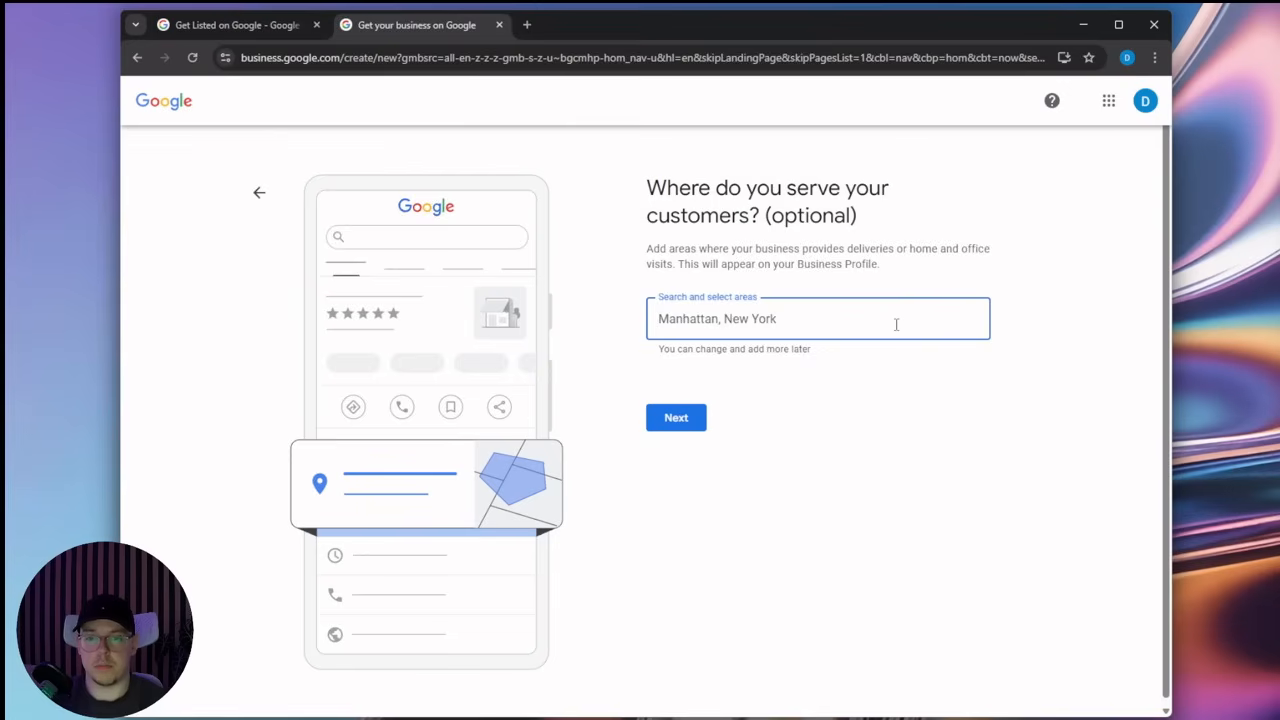
type("London")
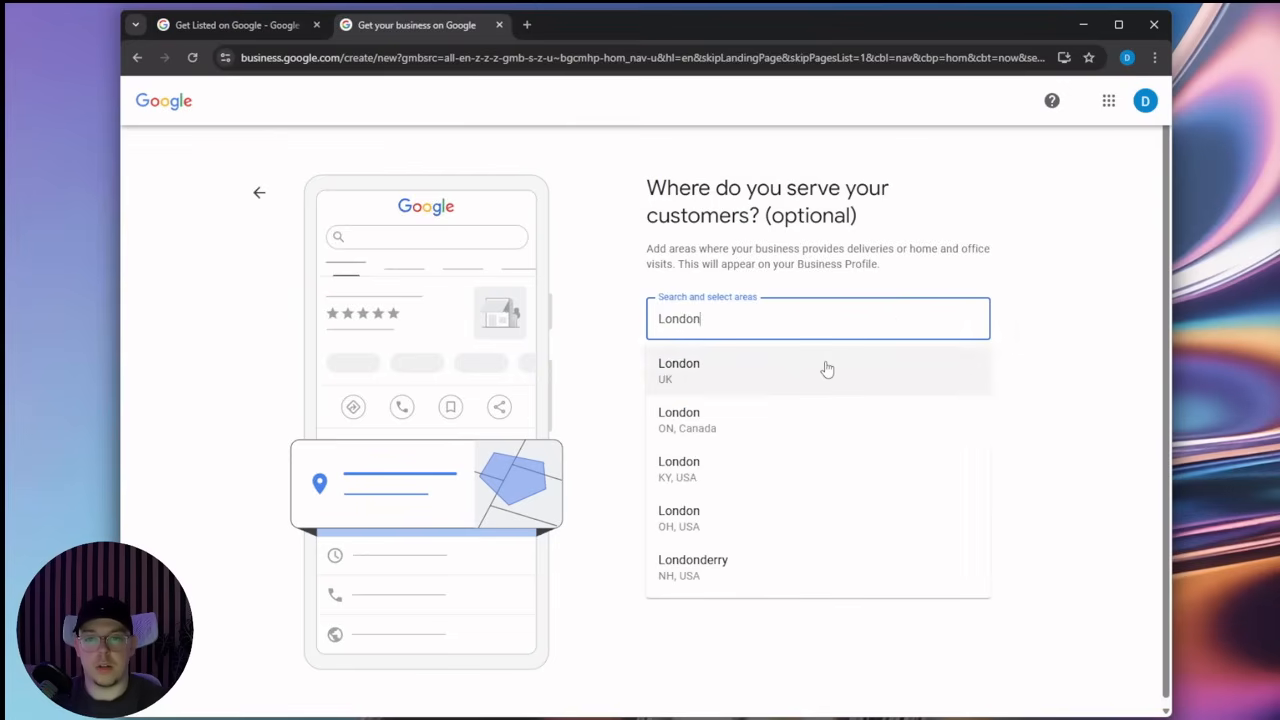
left_click(757, 366)
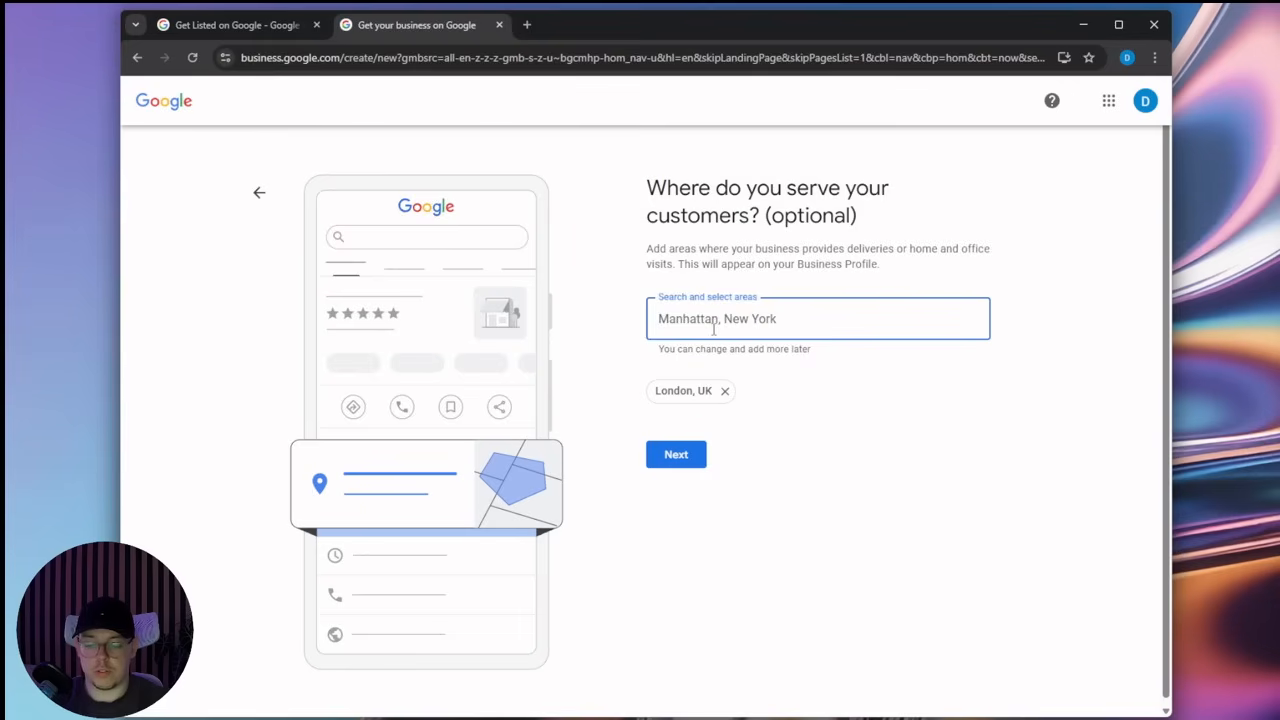
type("west mid")
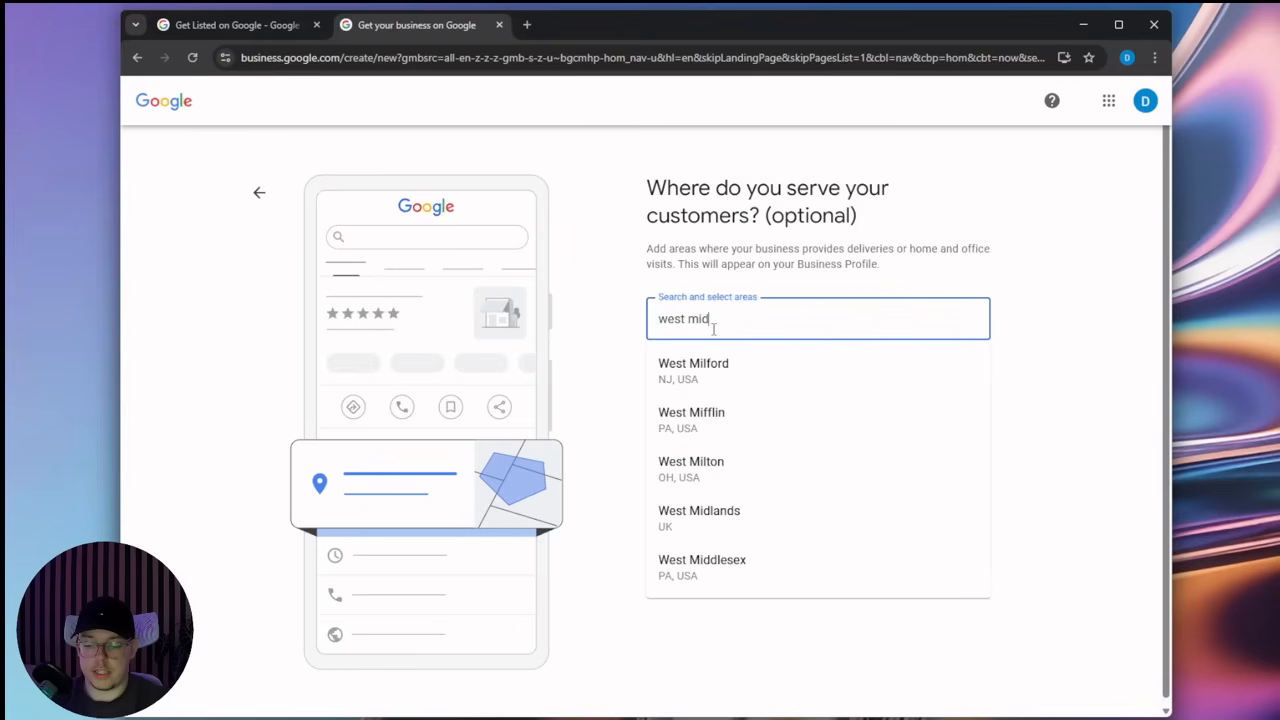
type("lan")
left_click(712, 366)
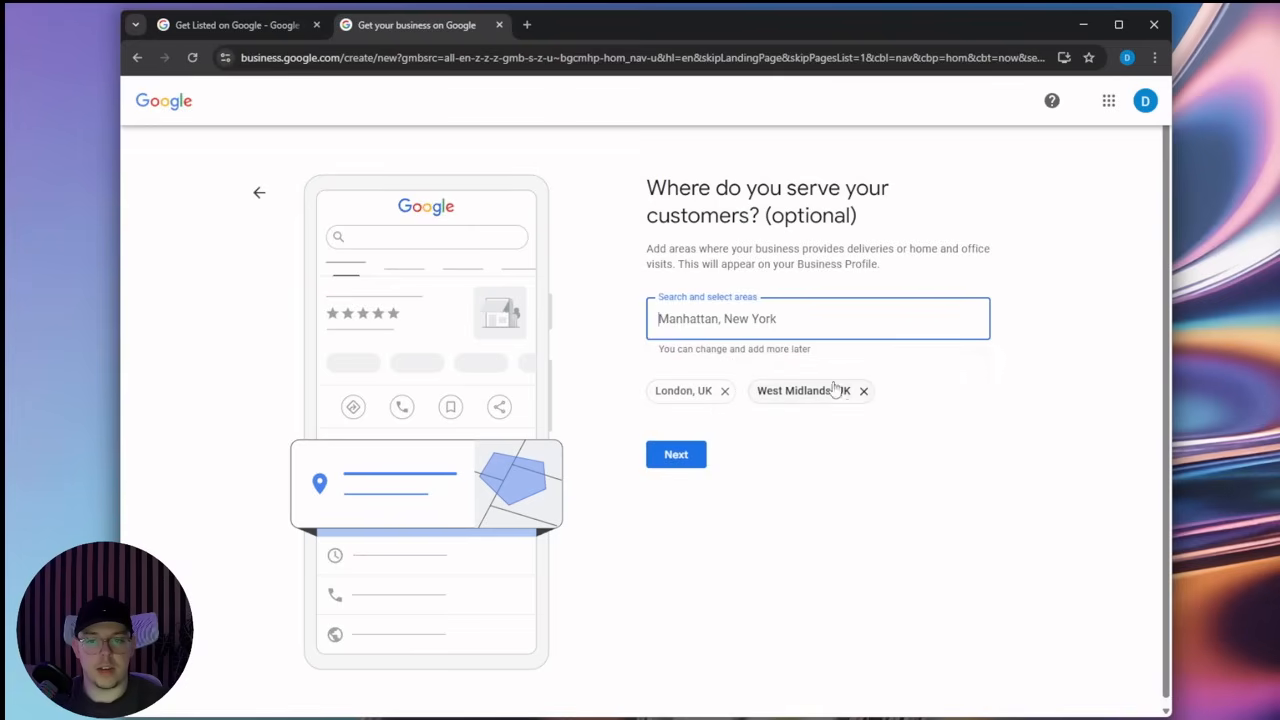
left_click(676, 456)
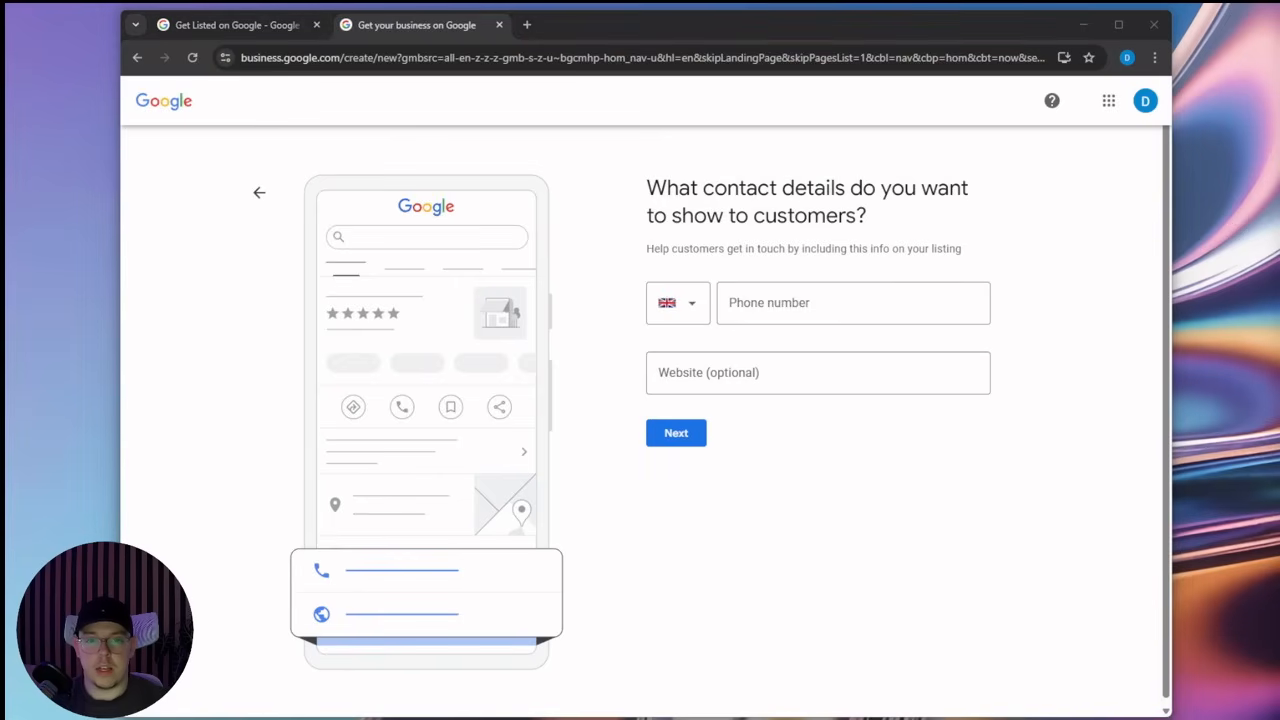
left_click(703, 355)
type("https://fasttrackplumbers.co.uk/")
left_click(783, 311)
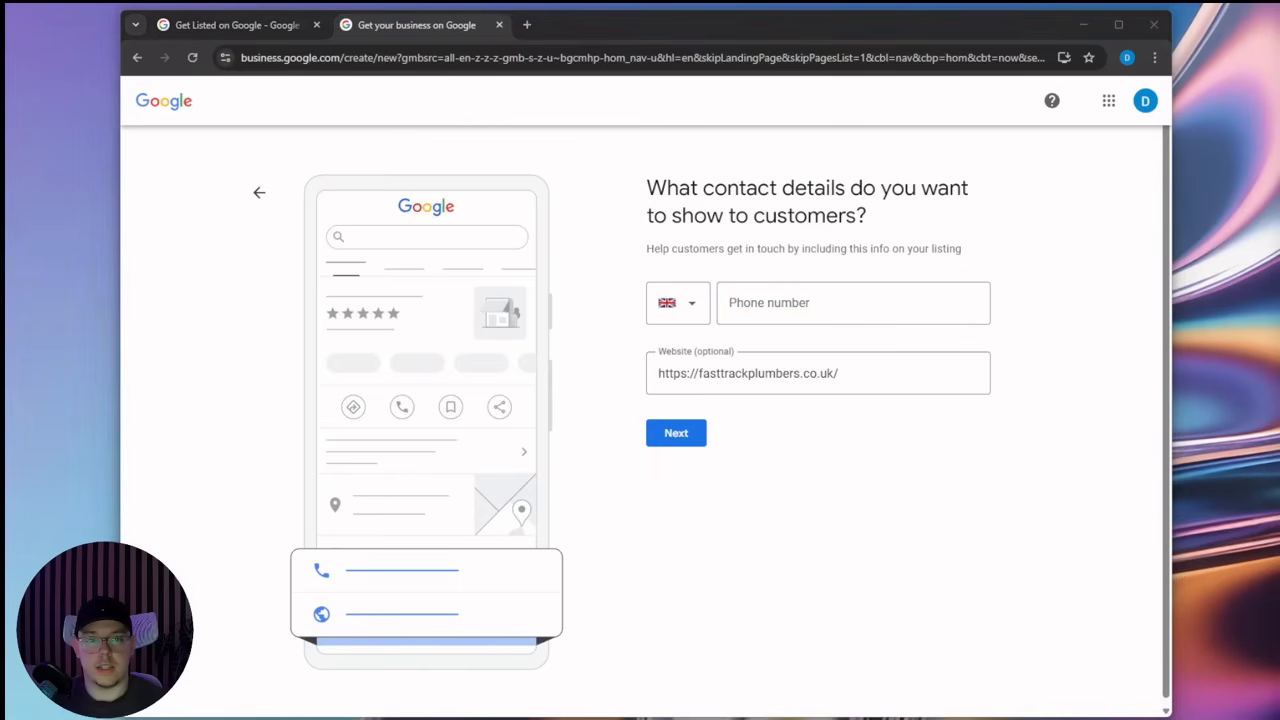
left_click(843, 294)
key("ctrl+v")
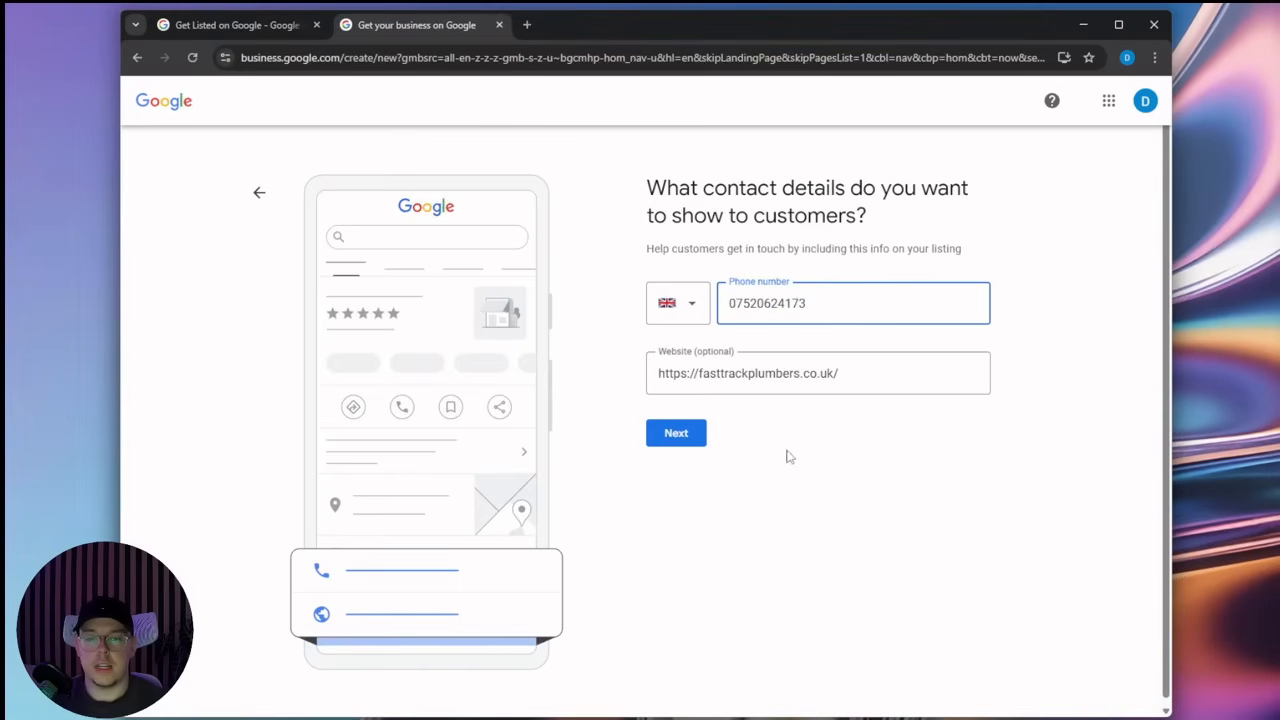
left_click(694, 443)
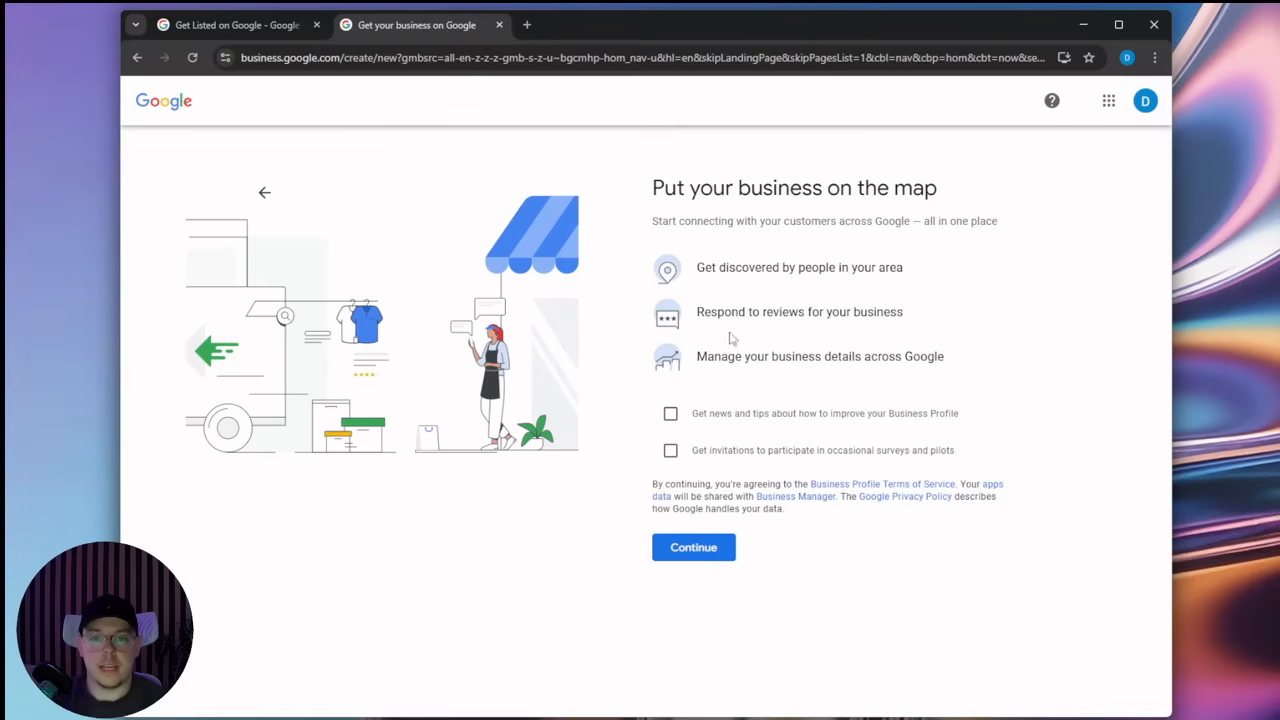
Leave the news and survey opt-ins unticked and finish creating the profile.
left_click_drag(984, 423, 692, 423)
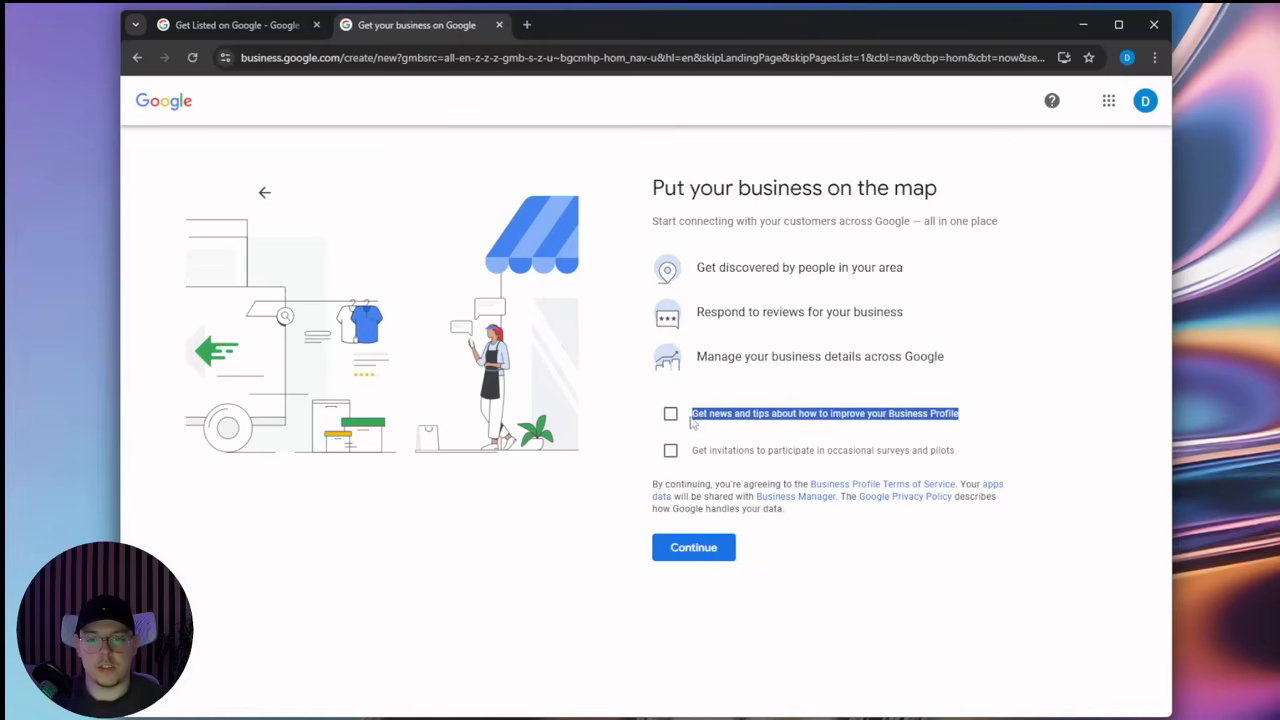
left_click(982, 458)
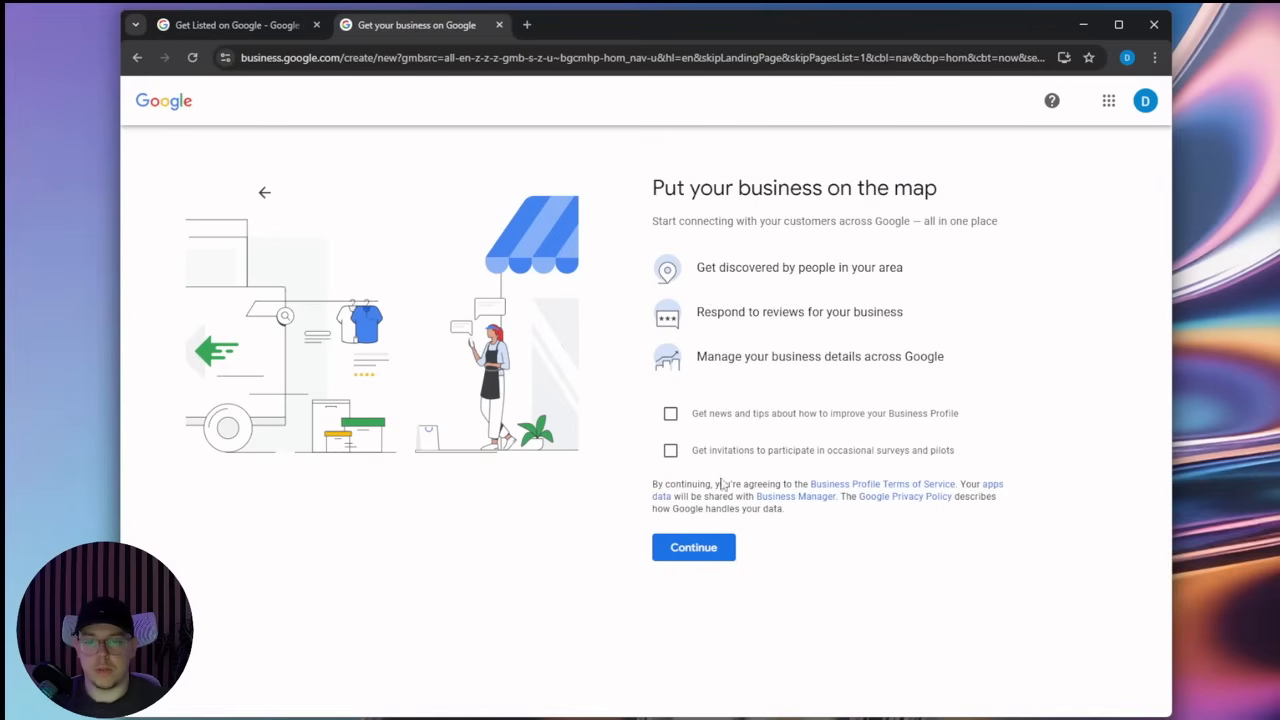
left_click(694, 550)
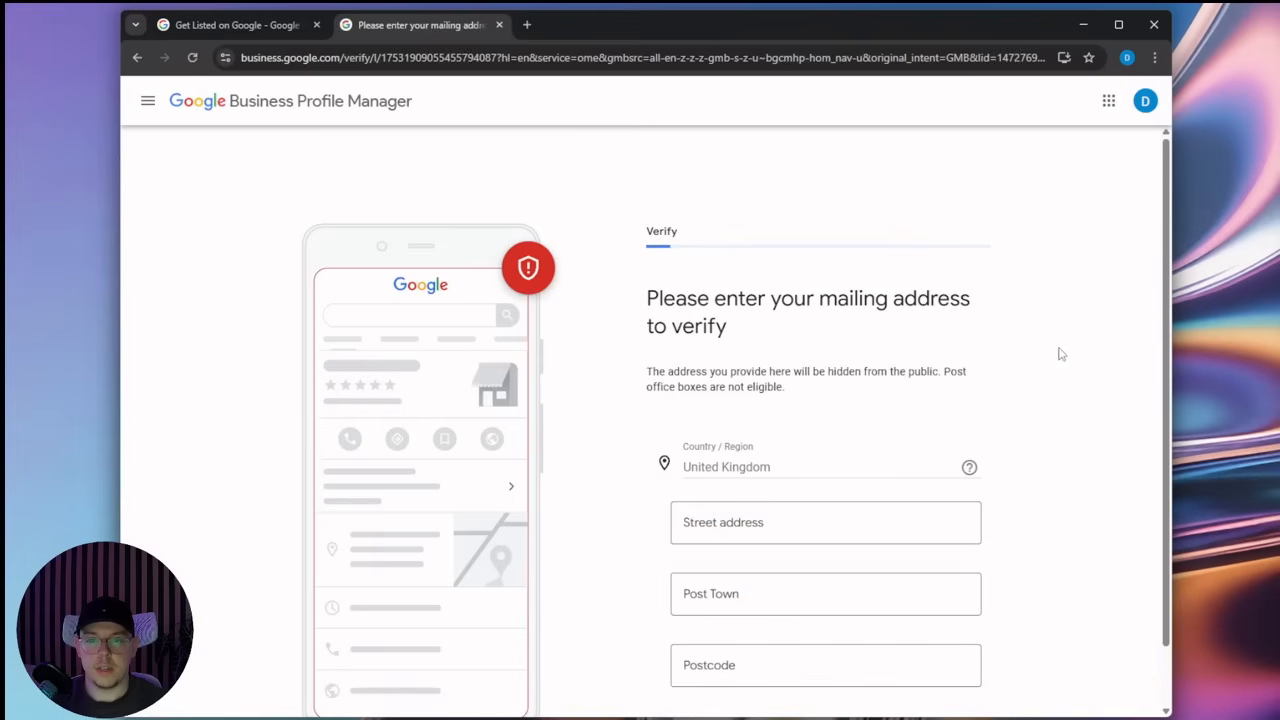
scroll(1039, 314, "down", 1)
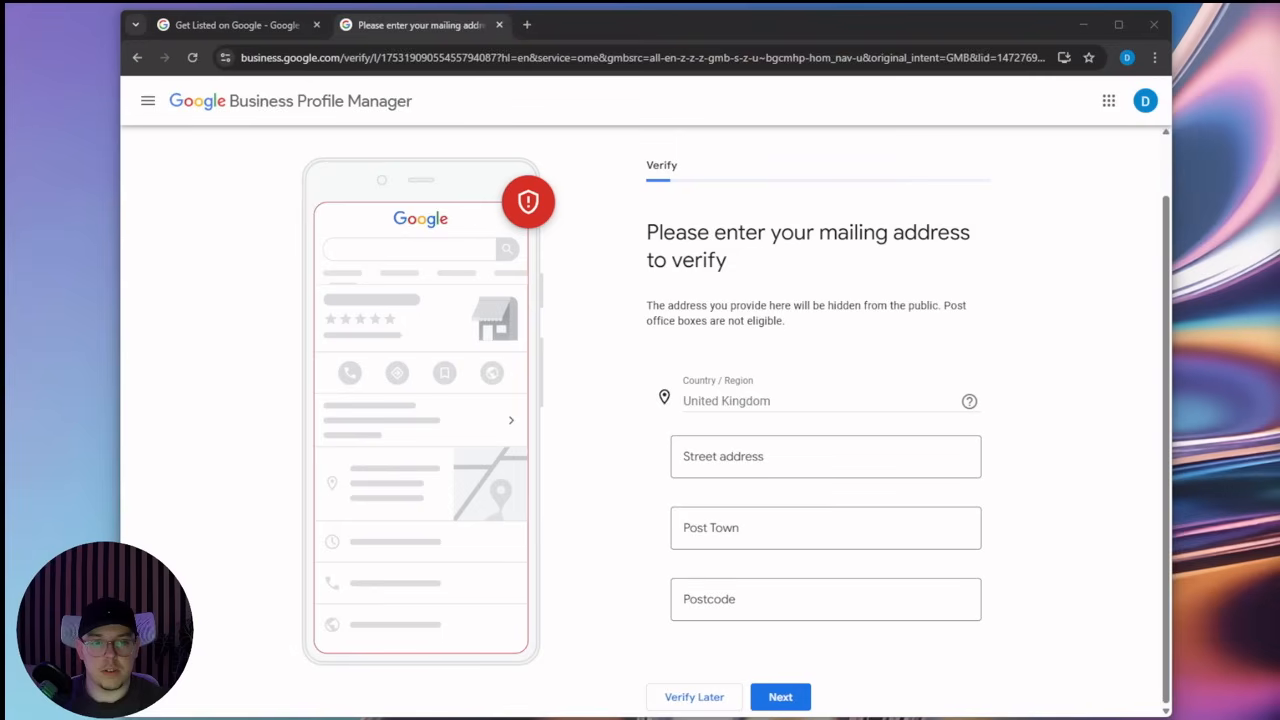
left_click(789, 452)
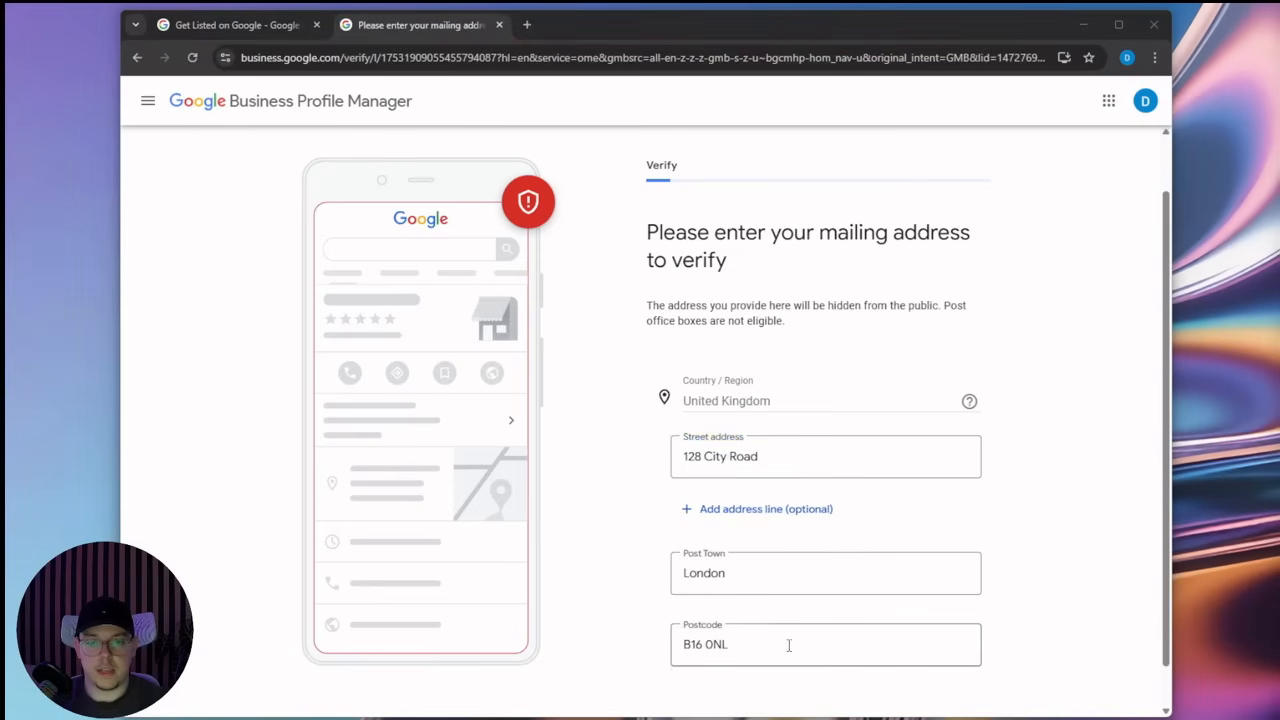
triple_click(789, 643)
type("EC1V 2NX")
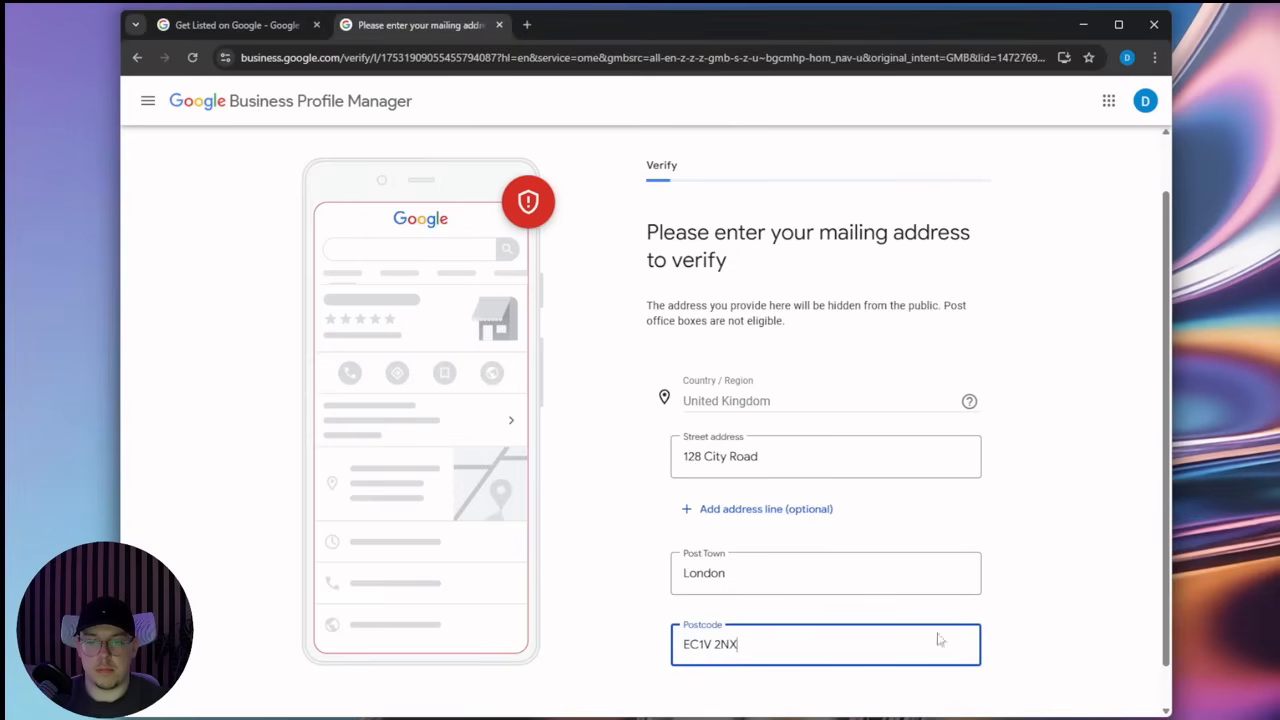
left_click(1051, 526)
scroll(1051, 526, "down", 1)
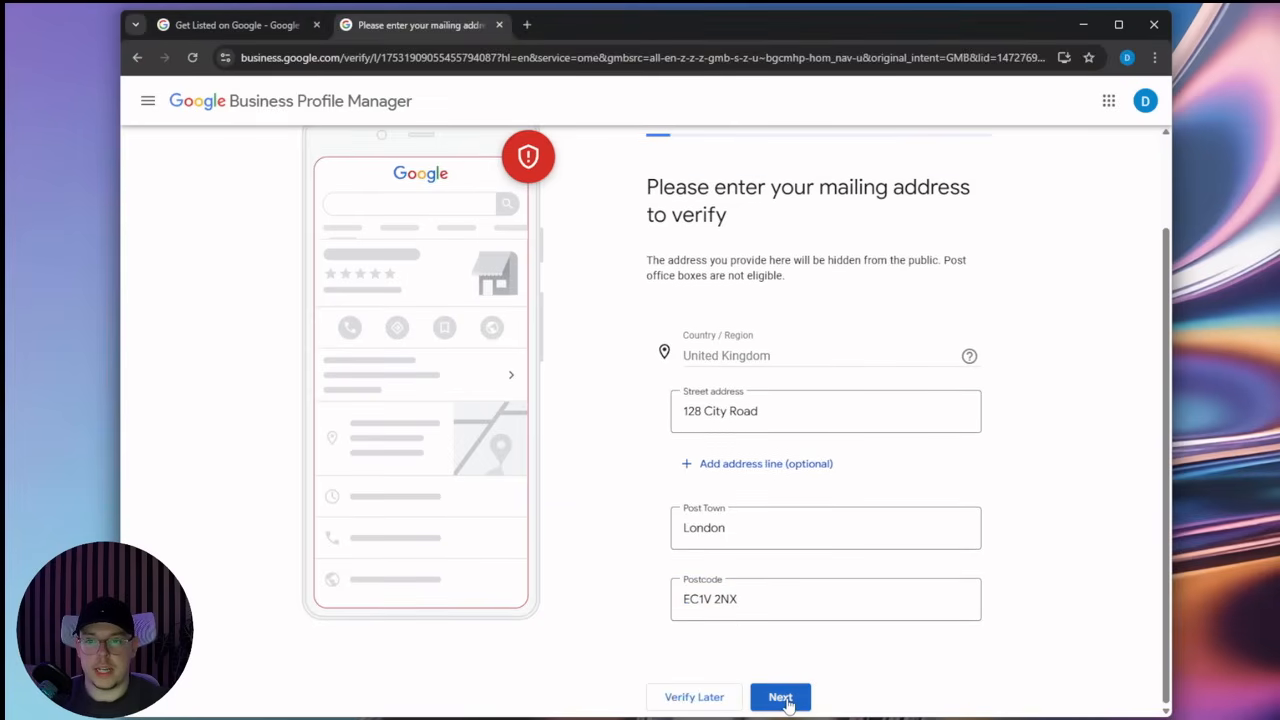
left_click(785, 698)
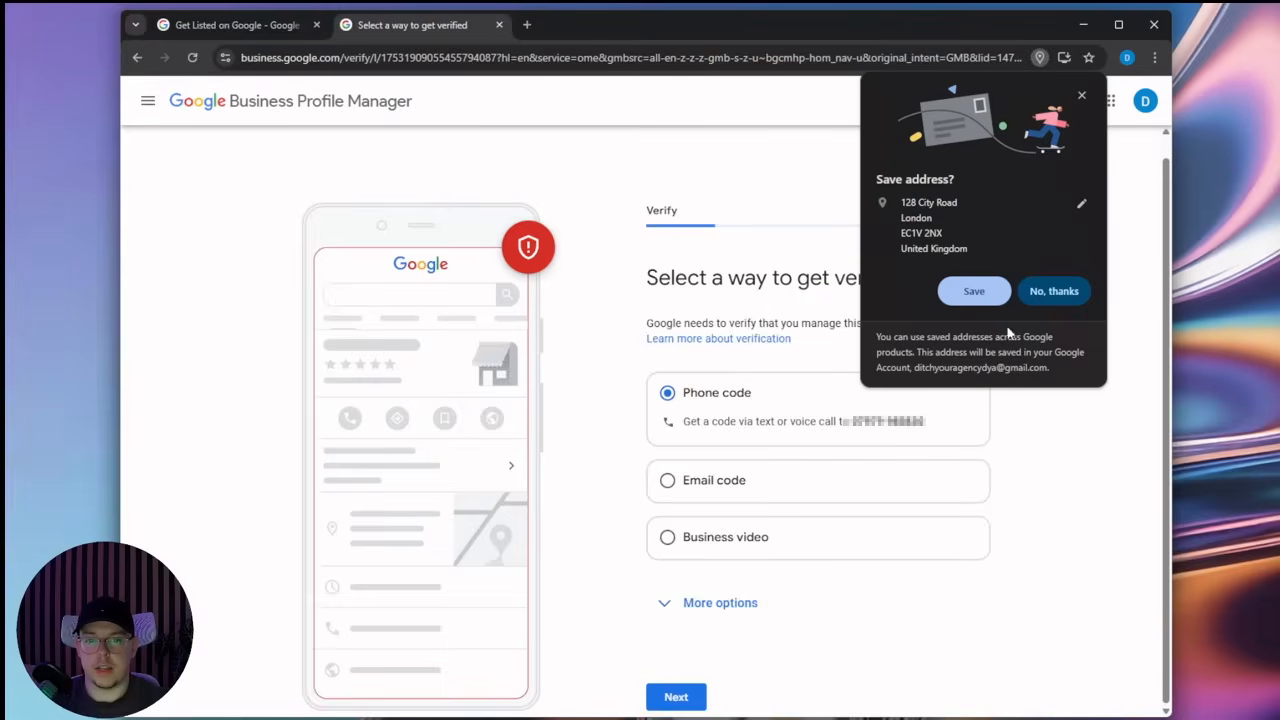
Dismiss Chrome's save-address popup, review Email code, then continue with Phone code verification.
left_click(1086, 98)
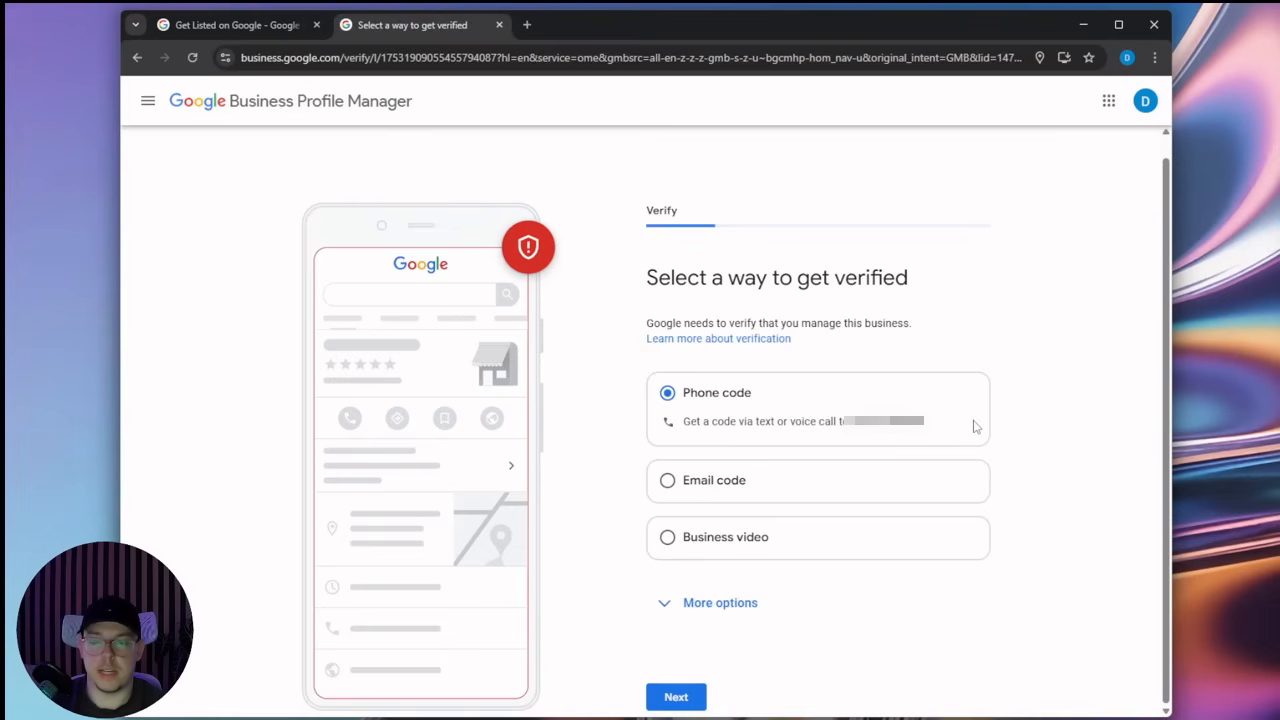
left_click(768, 482)
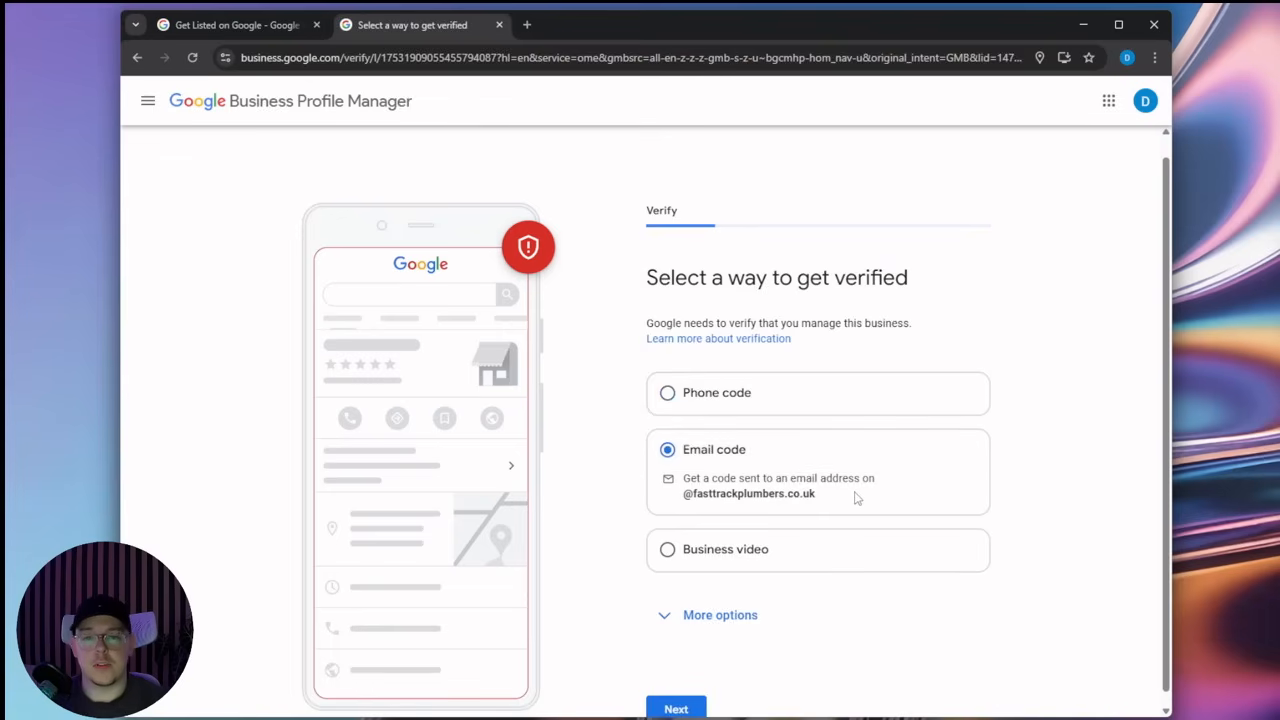
left_click_drag(855, 497, 682, 490)
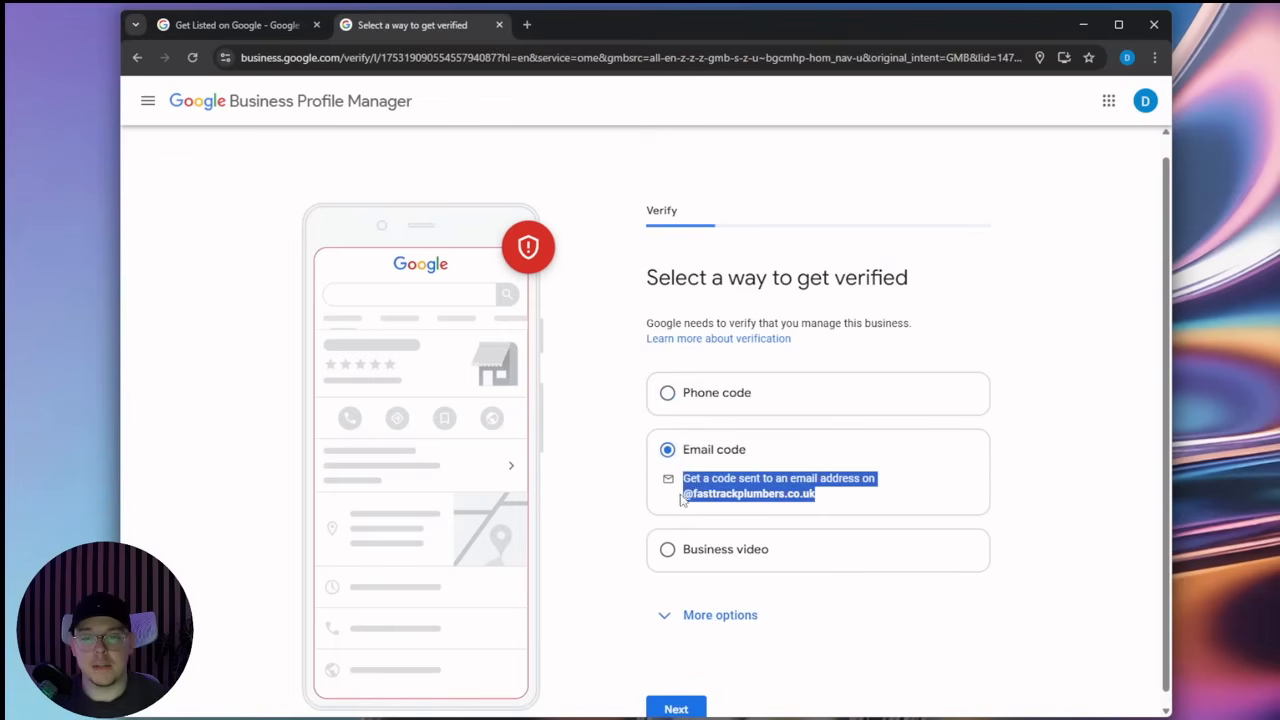
left_click(829, 500)
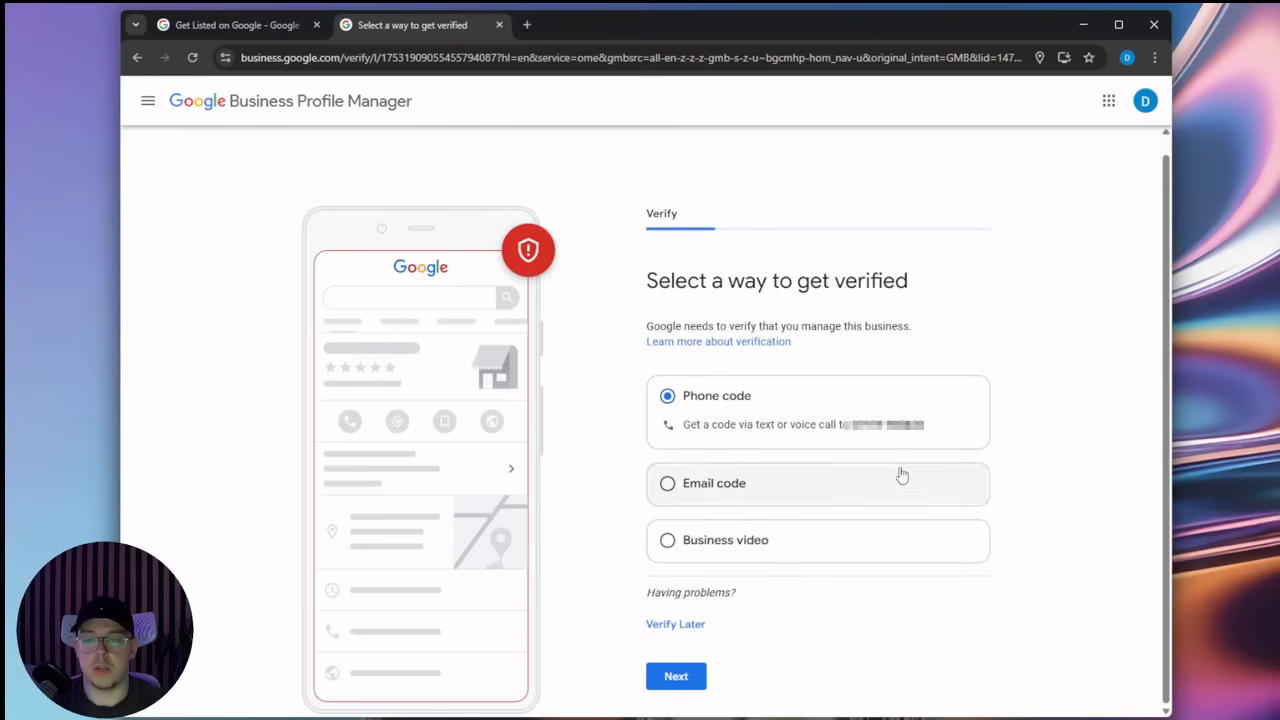
left_click(686, 679)
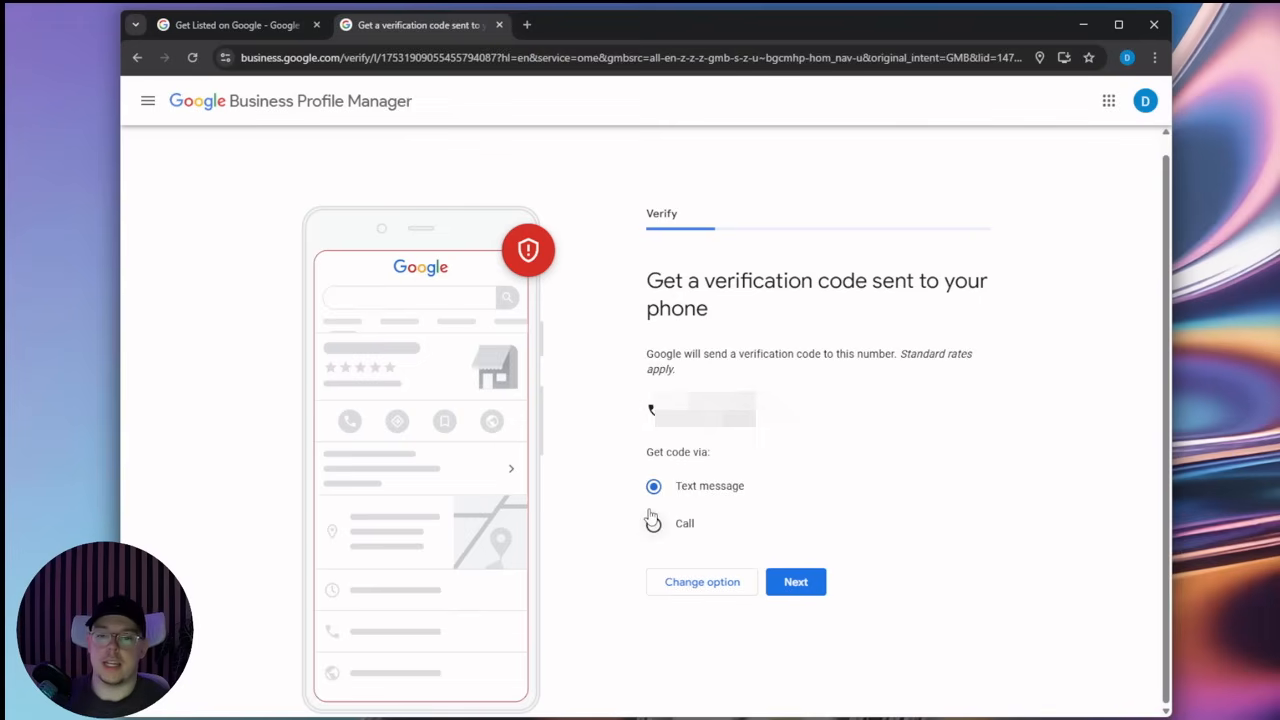
Request the verification code by text message.
left_click_drag(680, 488, 752, 490)
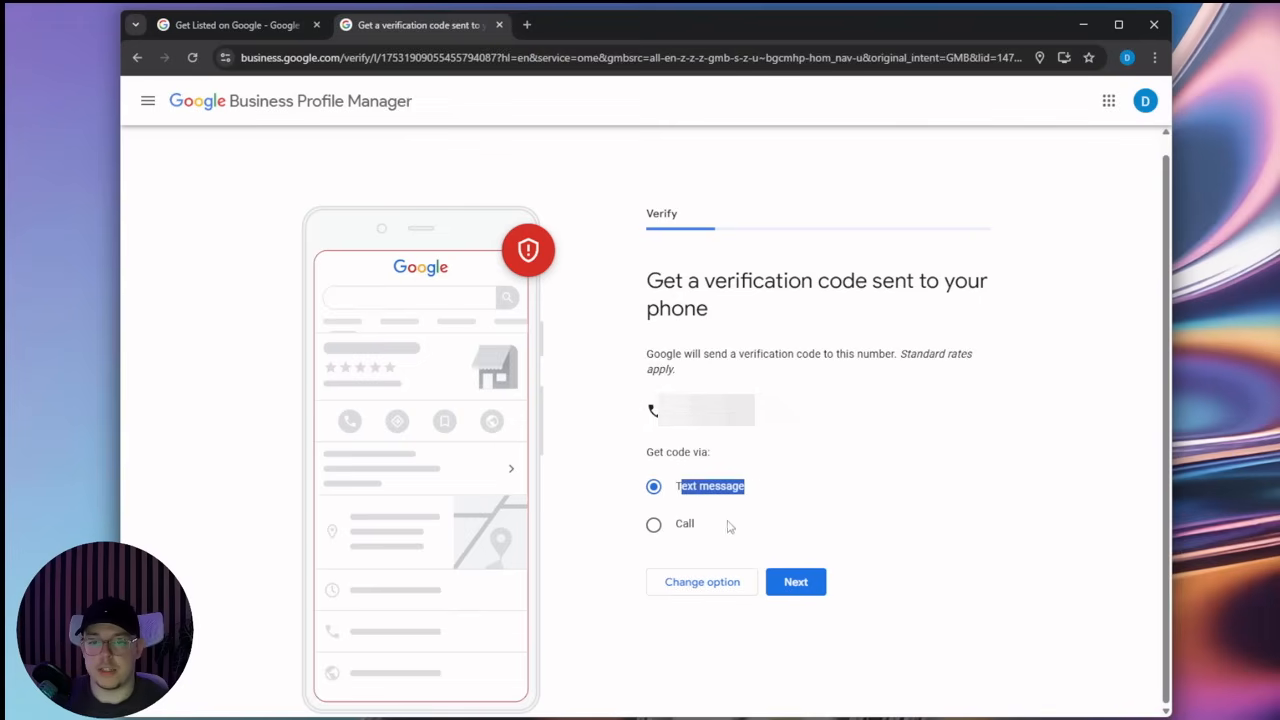
left_click(729, 527)
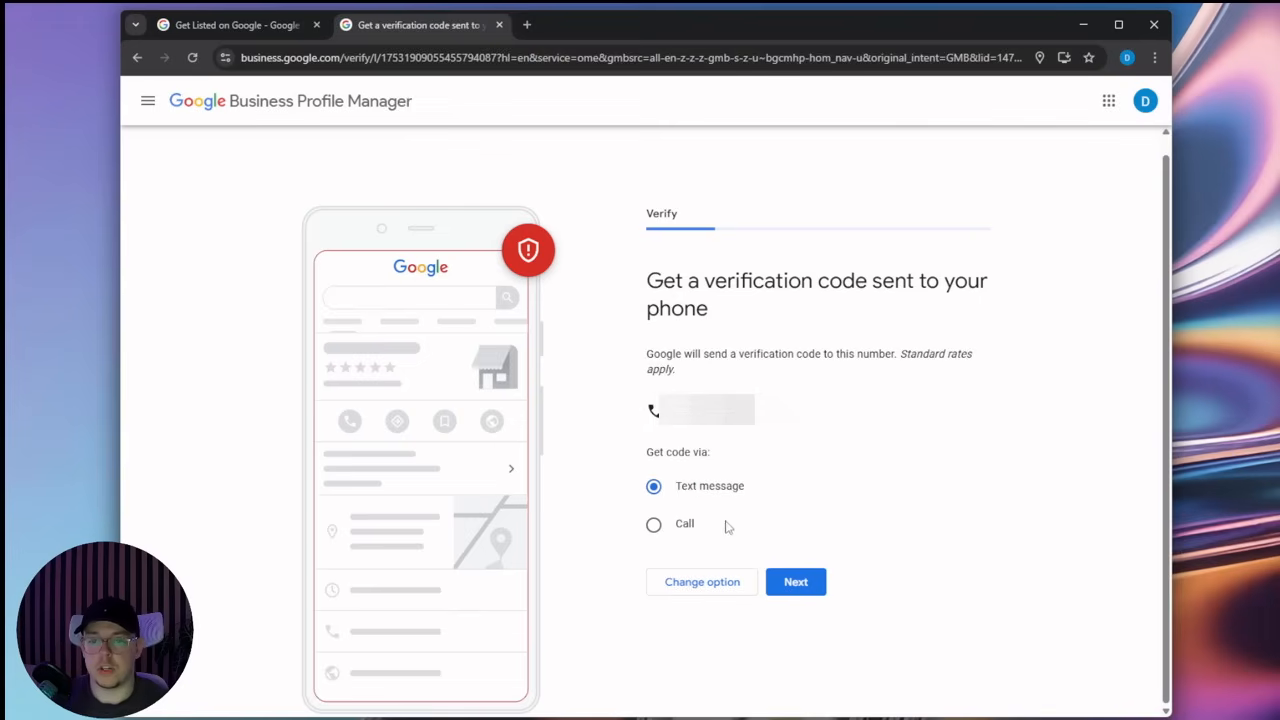
left_click(798, 583)
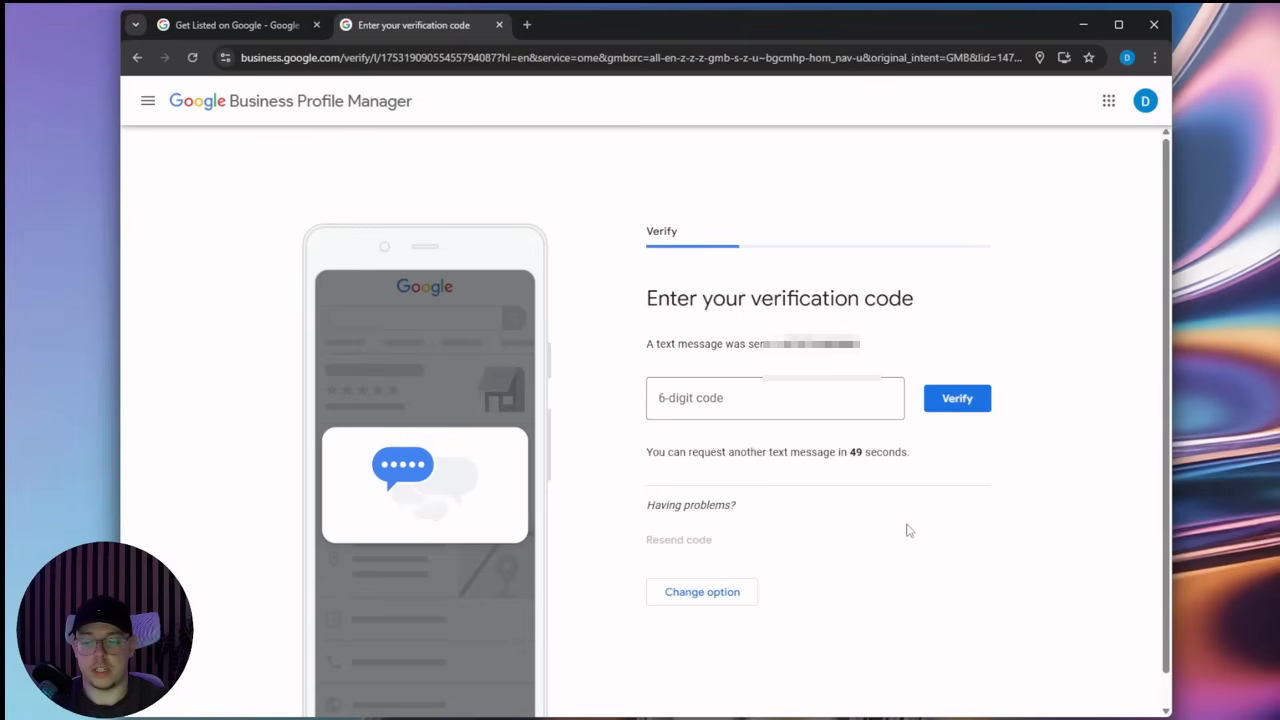
Enter the texted 6-digit verification code and submit it.
left_click(732, 404)
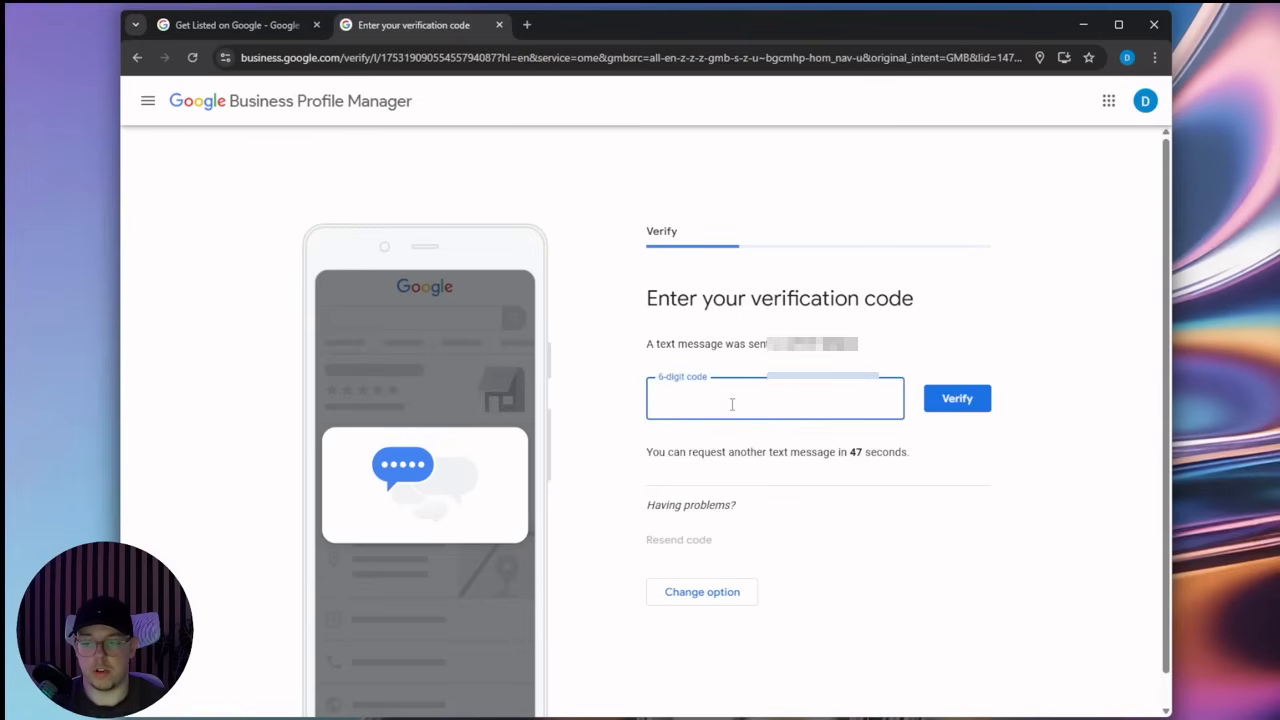
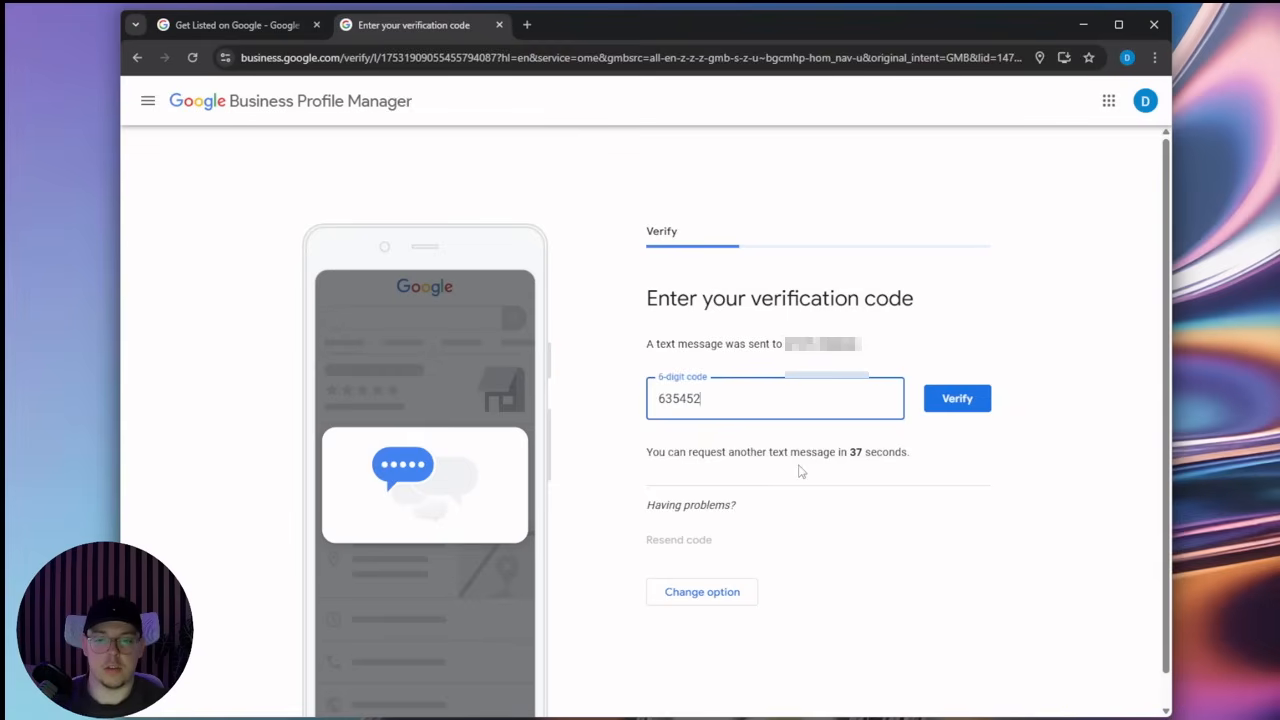
mouse_move(905, 455)
left_mouse_down()
mouse_move(791, 456)
mouse_move(916, 461)
left_mouse_up()
left_click(917, 462)
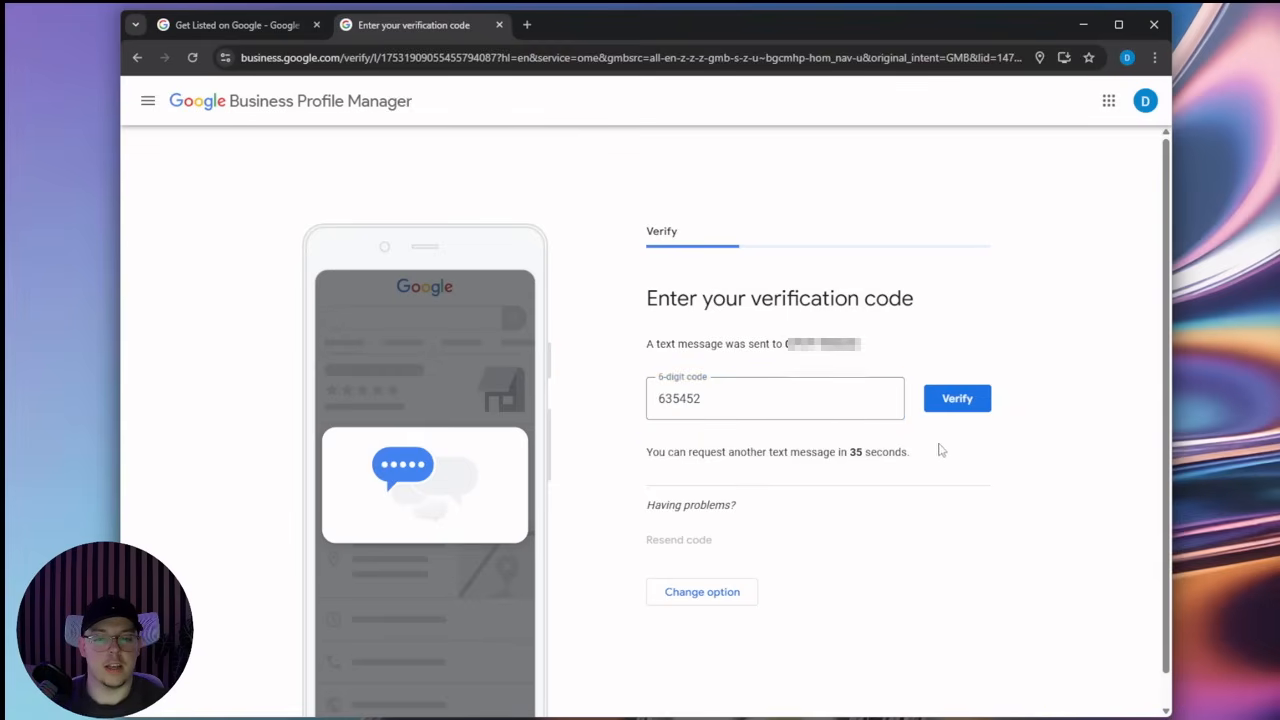
left_click(959, 402)
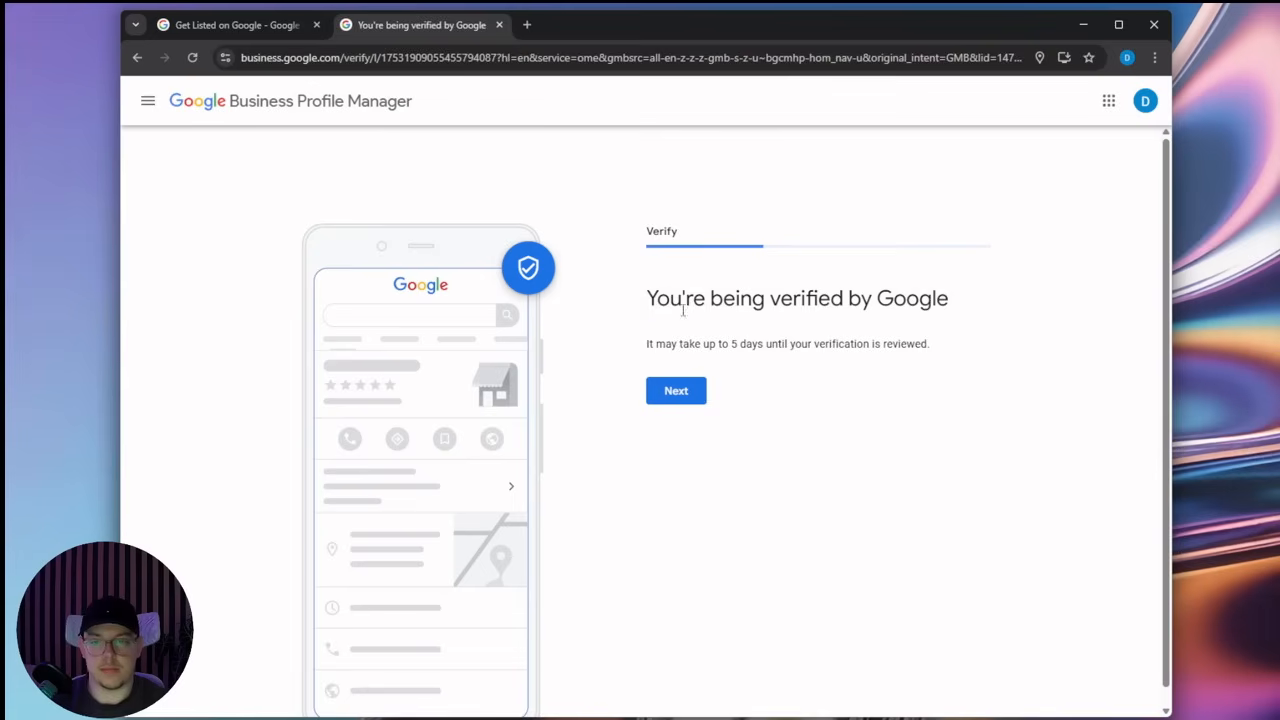
left_click_drag(646, 300, 955, 334)
Move past the 'You're being verified by Google' notice to Add your services.
left_click(957, 334)
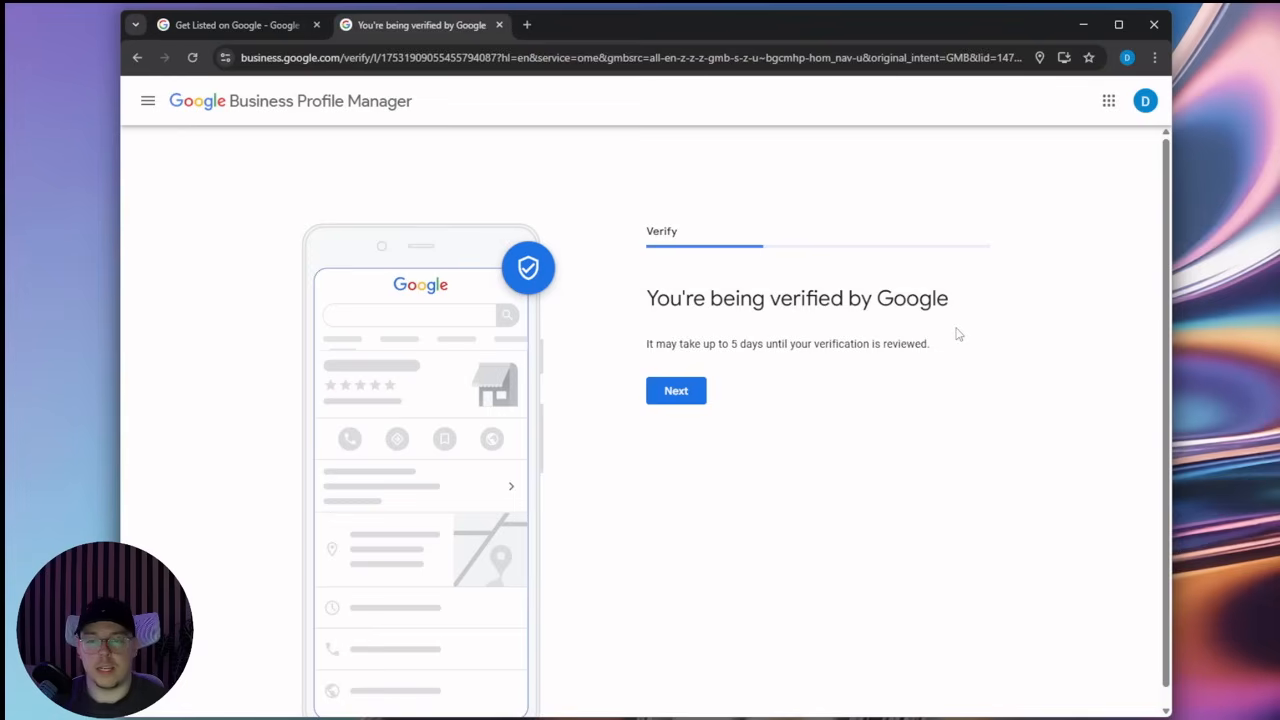
left_click(699, 395)
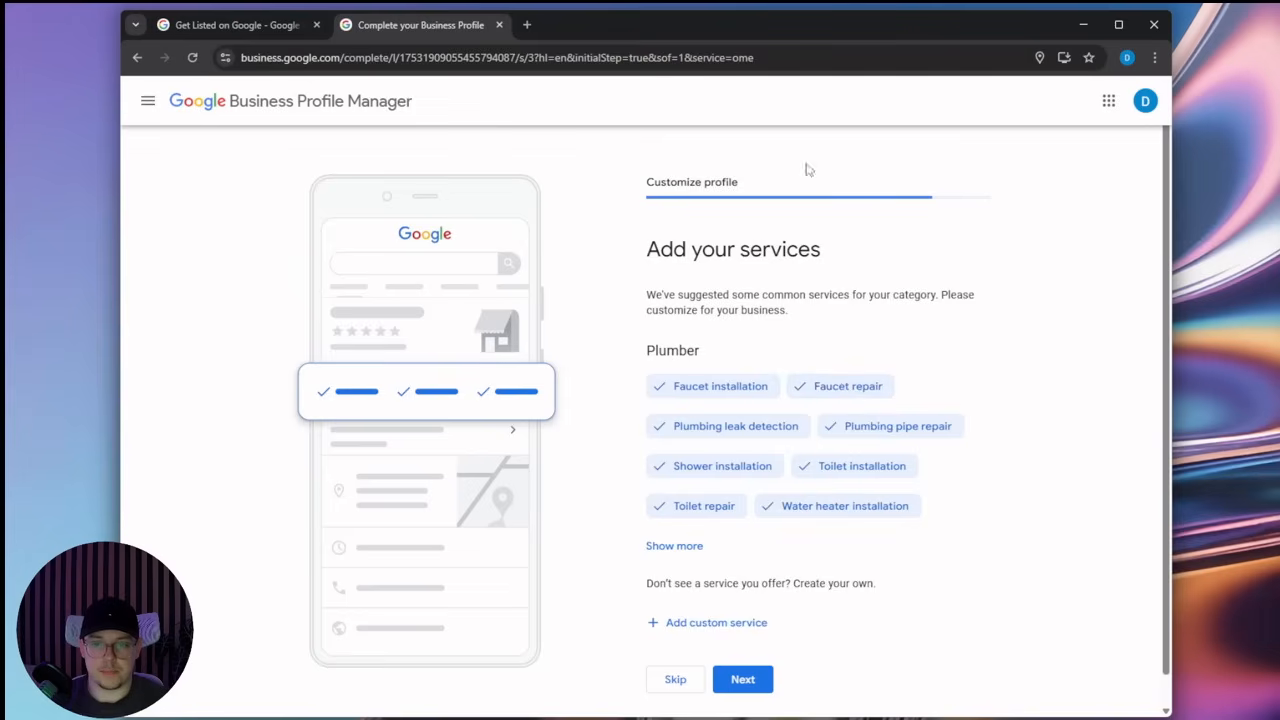
Remove Toilet repair, Toilet installation and Water heater installation from the Plumber services.
left_click_drag(651, 252, 831, 247)
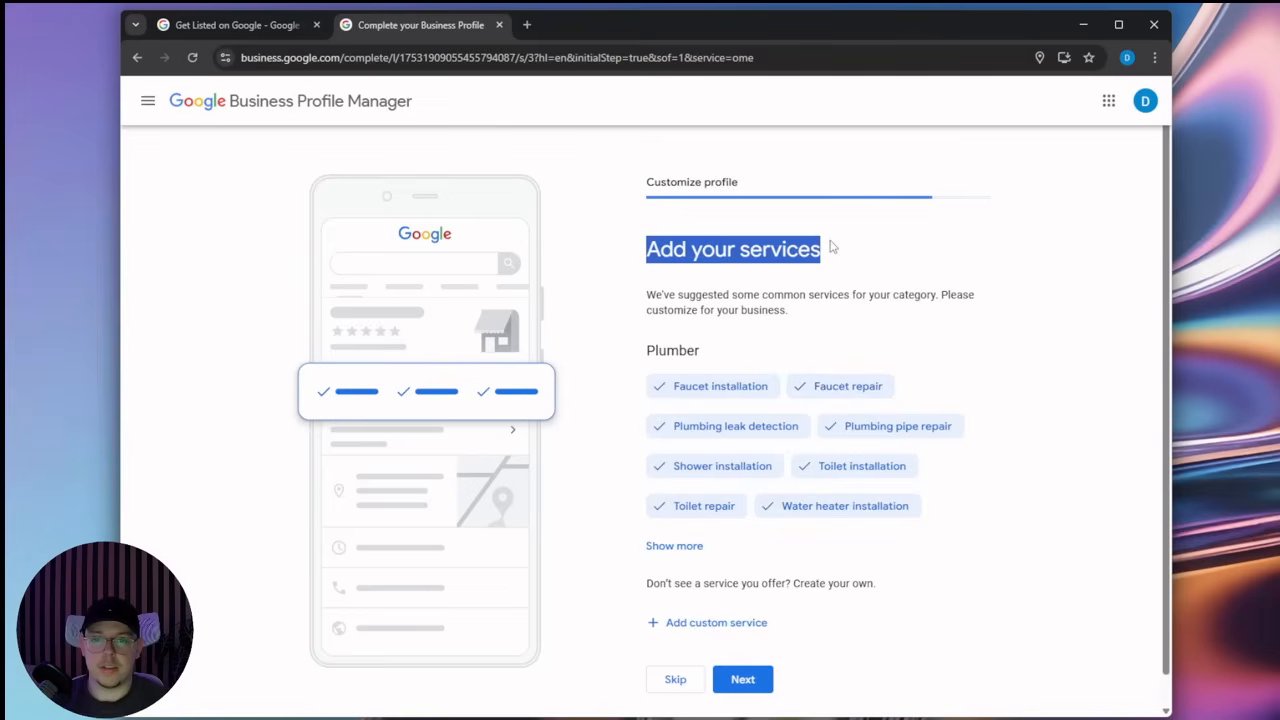
left_click(818, 316)
left_click_drag(699, 349, 647, 351)
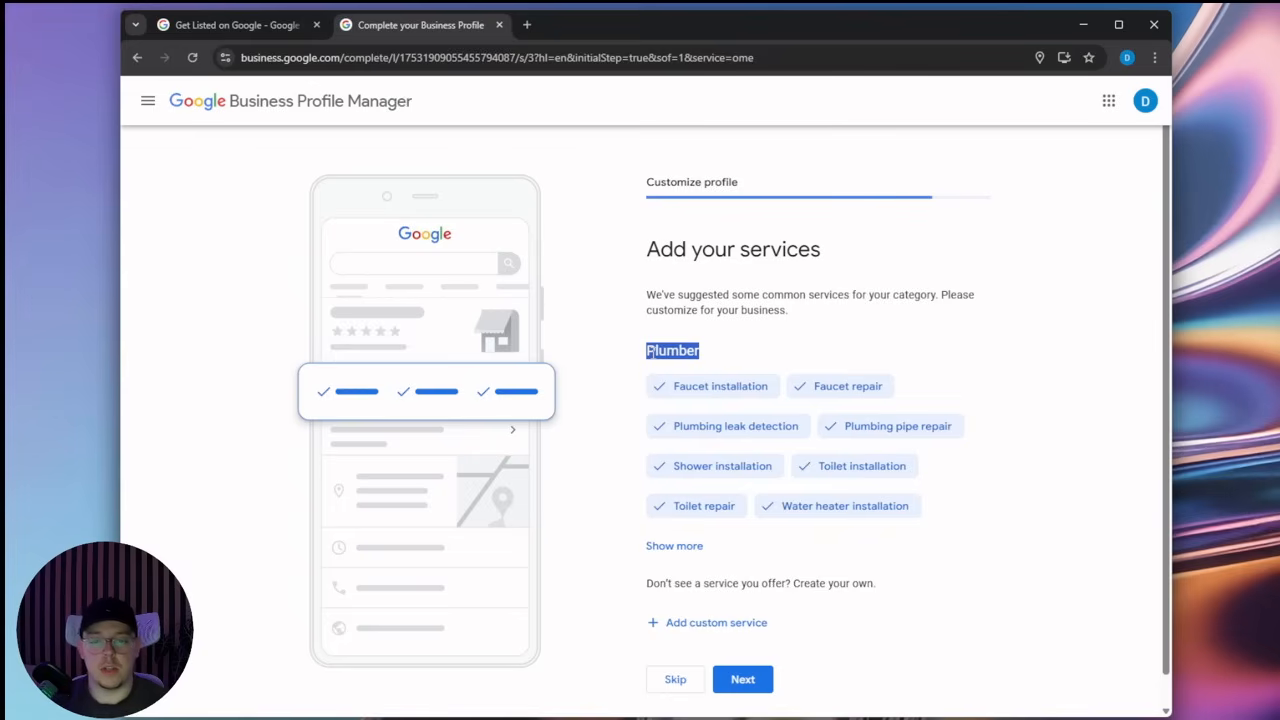
left_click(722, 622)
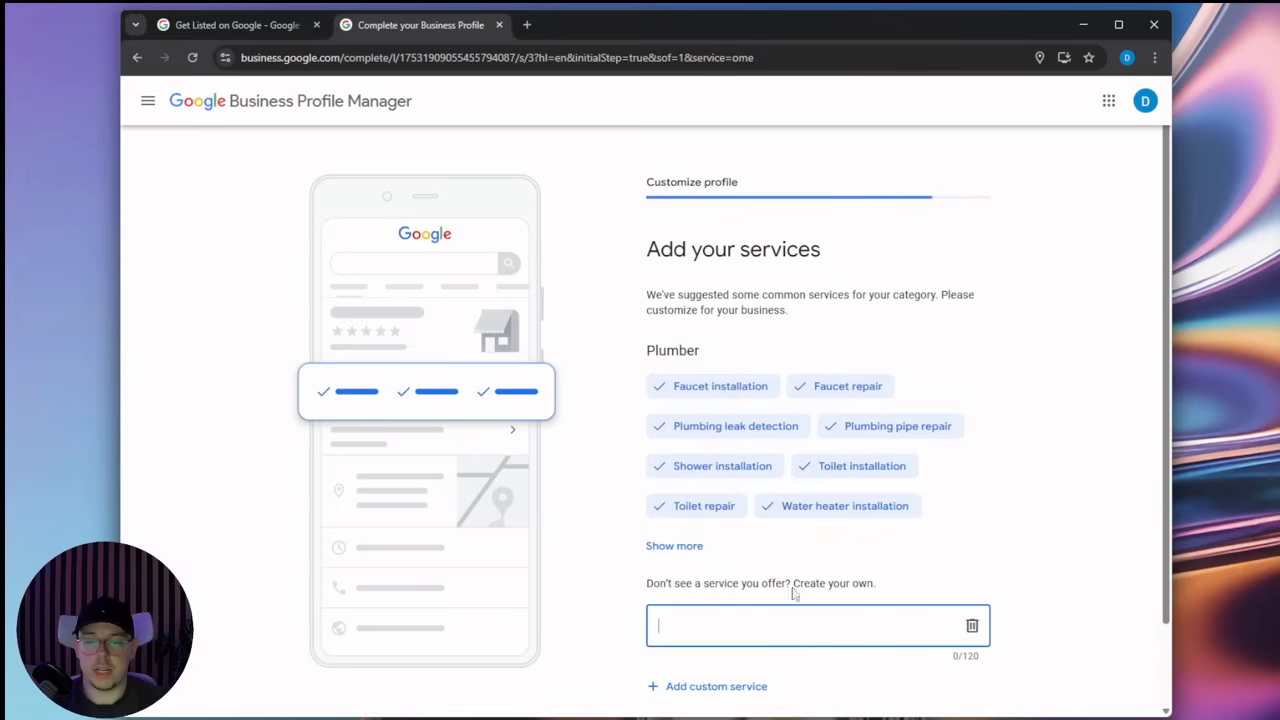
left_click(972, 573)
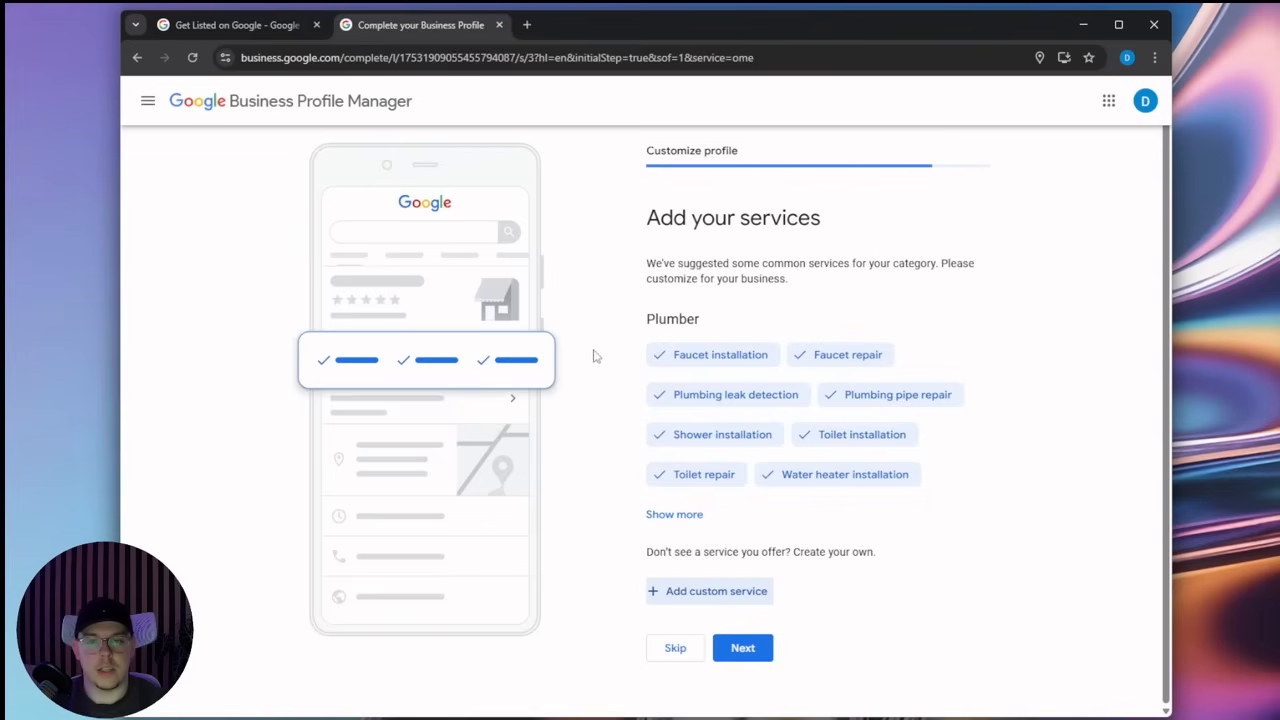
left_click(708, 475)
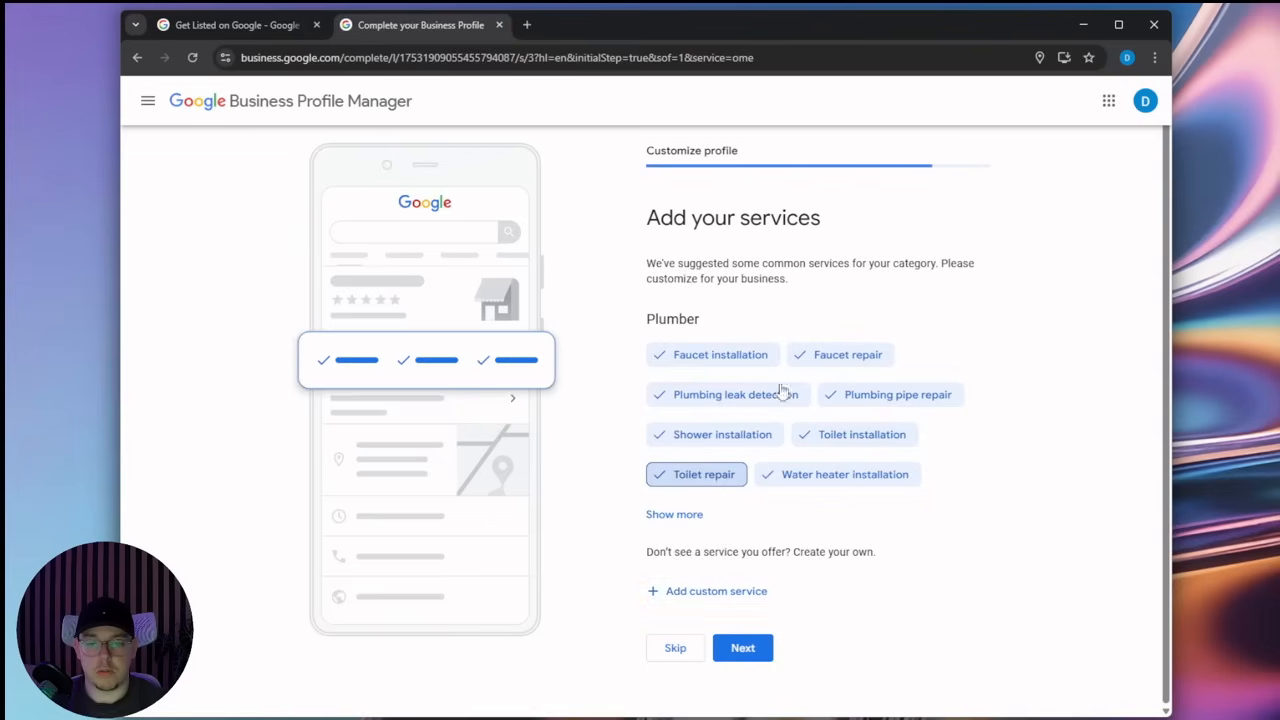
left_click(733, 478)
left_click(858, 438)
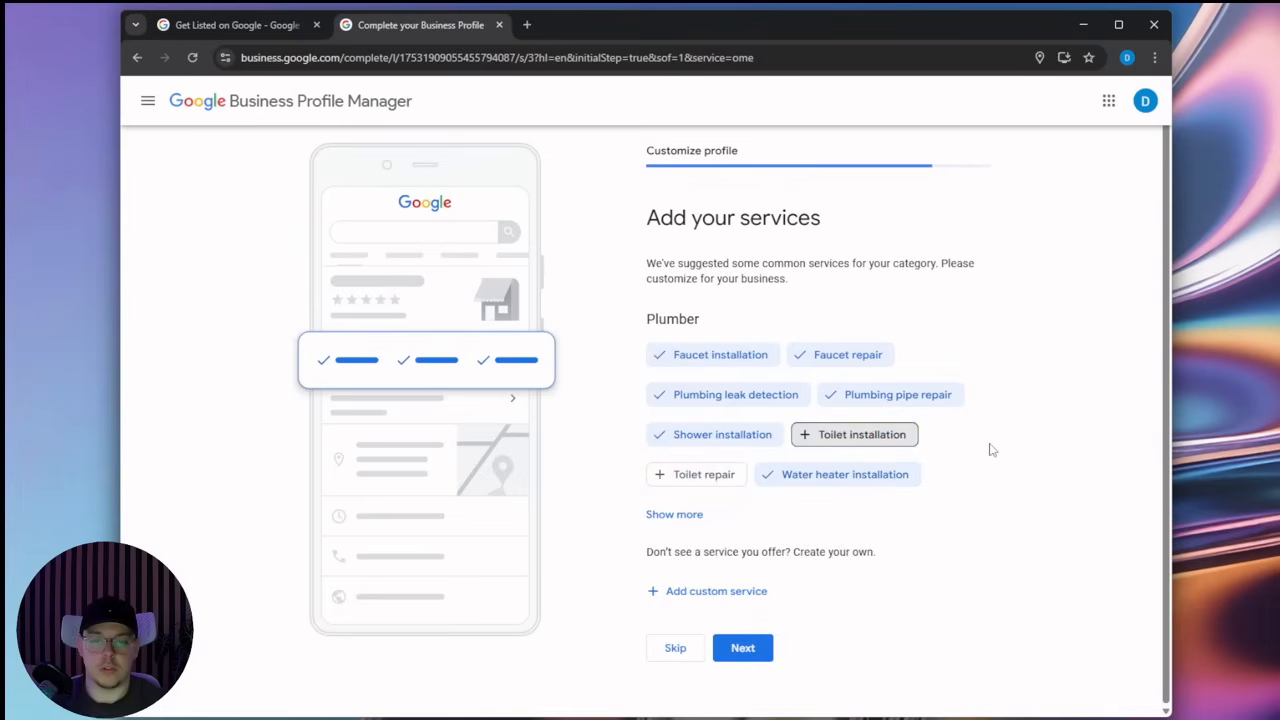
left_click(849, 488)
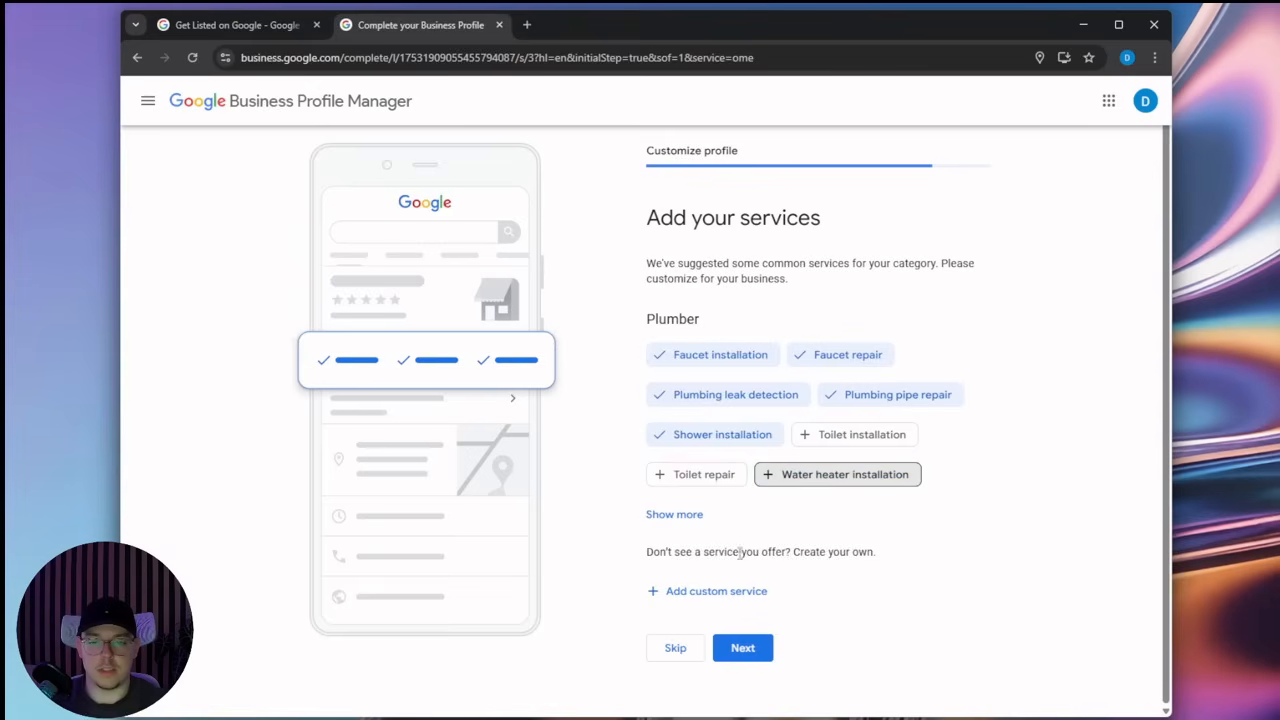
Add a custom '24/7 Call Out' service and save the services list.
left_click(685, 593)
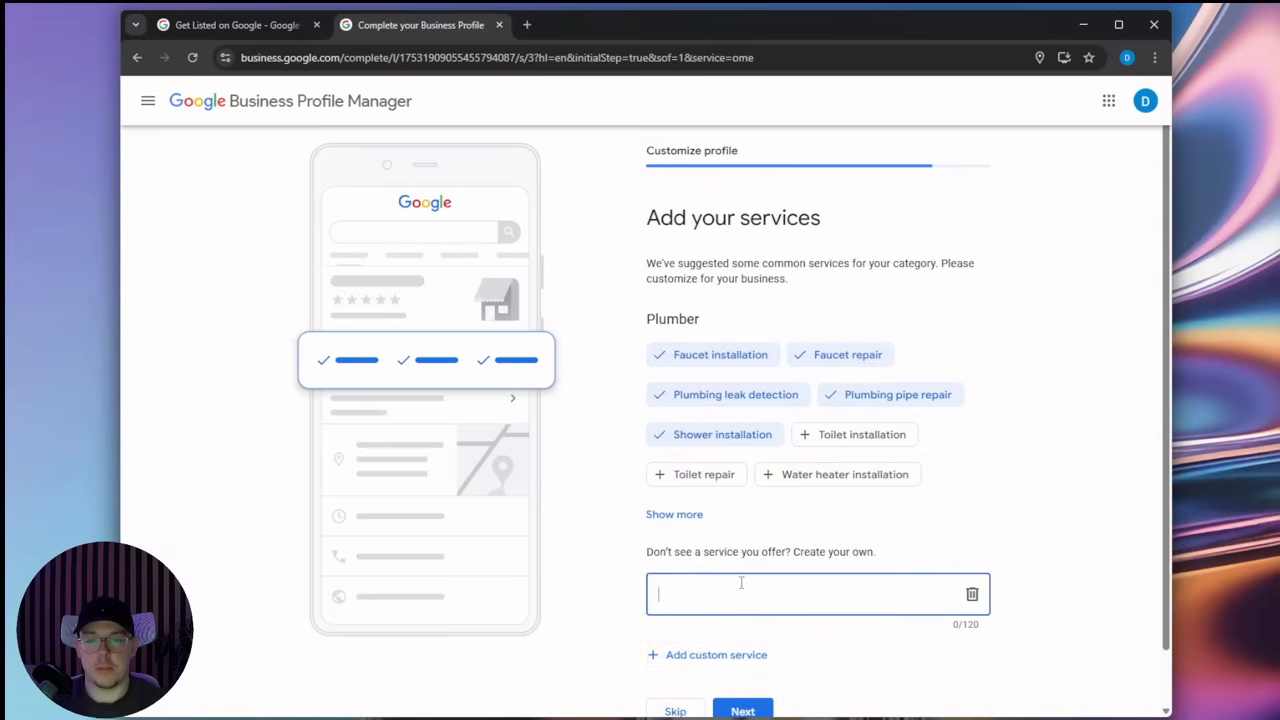
type("24/")
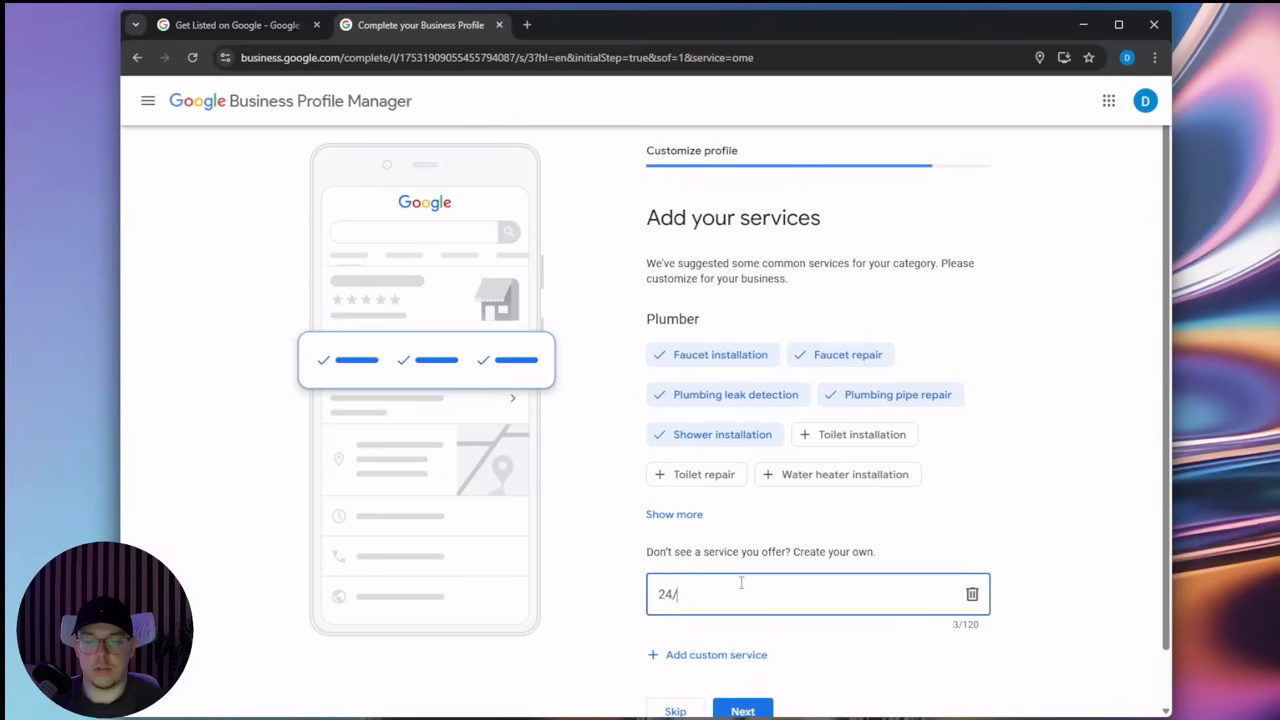
type("7 Call Our")
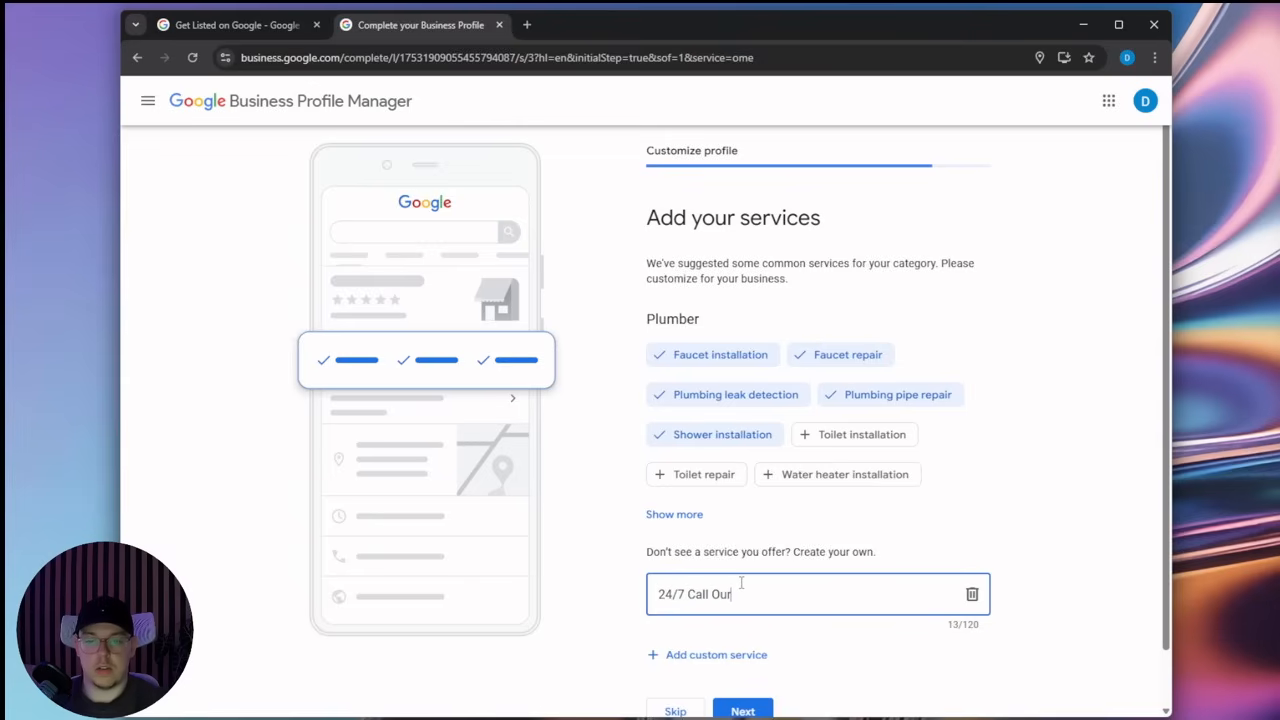
key("BackSpace")
type("t")
left_click(757, 708)
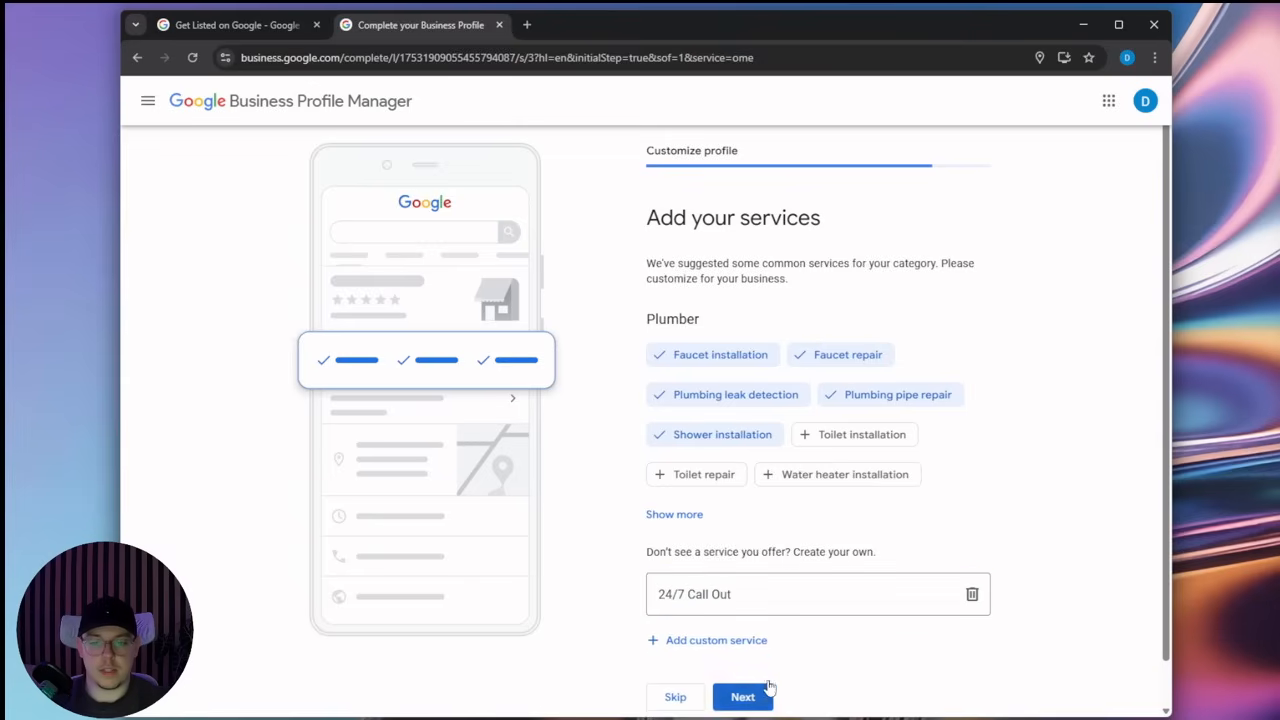
left_click(757, 697)
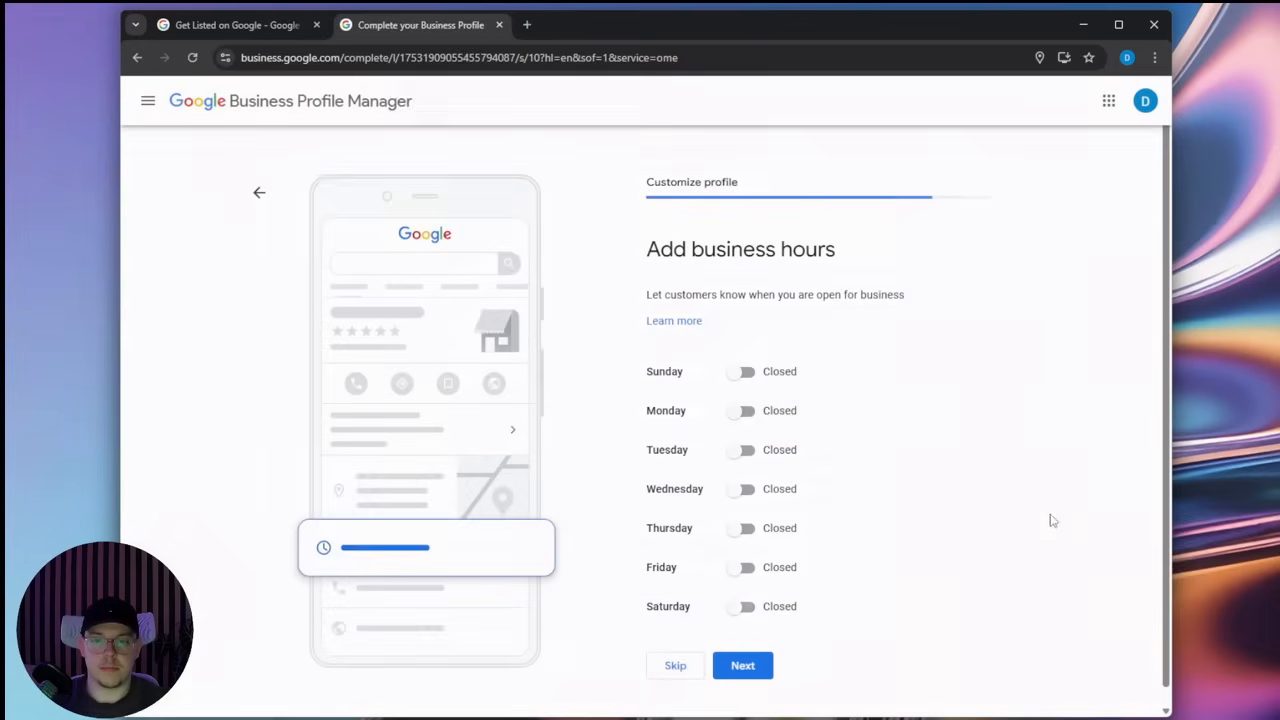
Mark every day from Sunday through Saturday as Open.
left_click(747, 374)
left_click(745, 434)
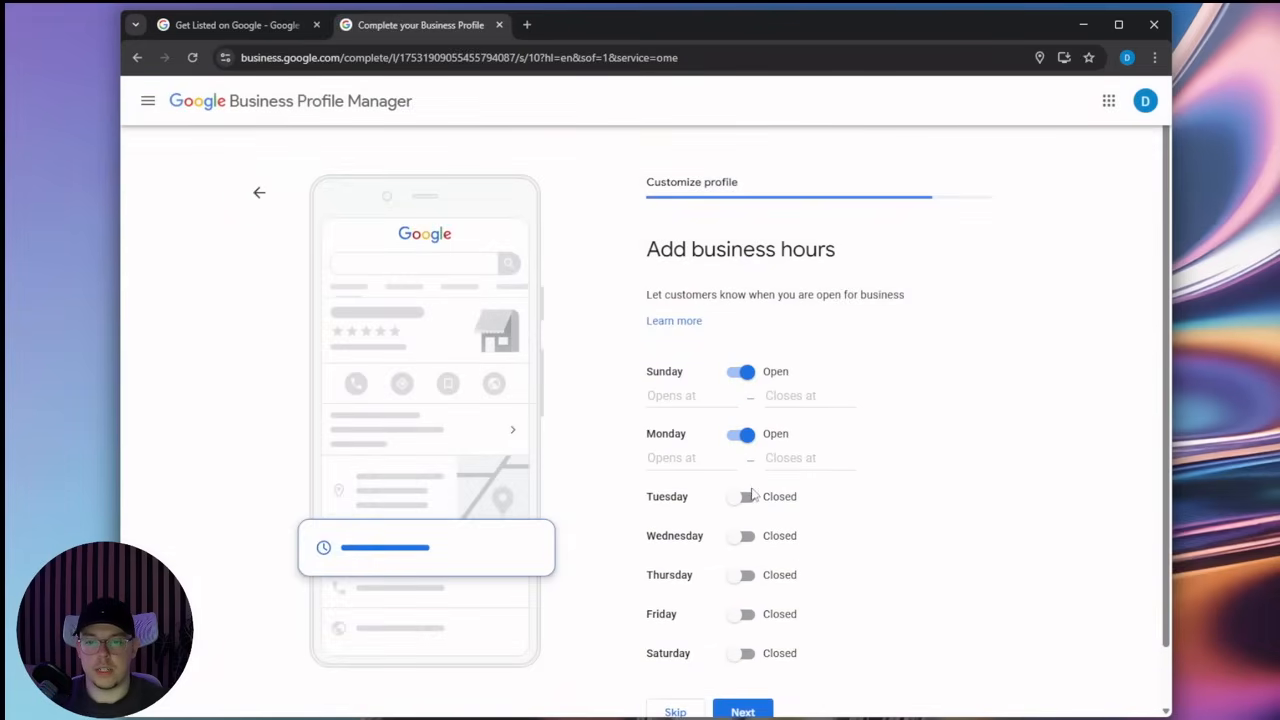
left_click(748, 502)
left_click(746, 560)
left_click(747, 620)
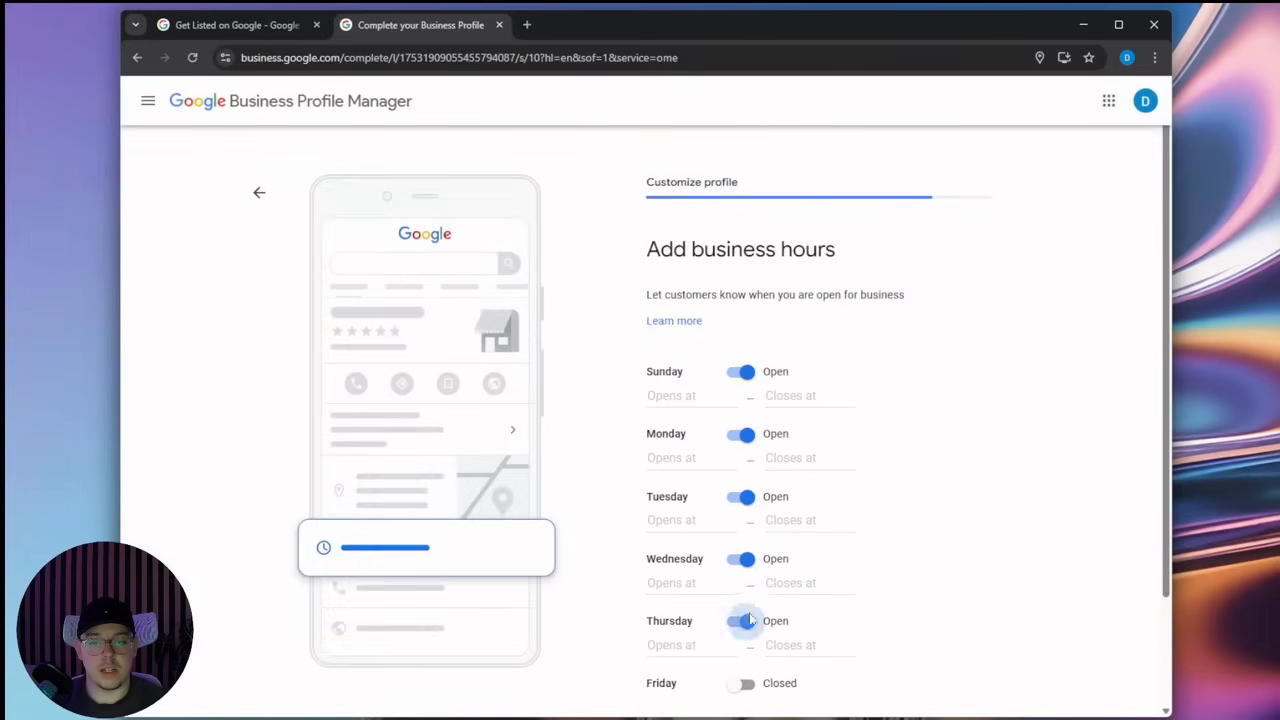
scroll(752, 622, "down", 1)
left_click(746, 607)
left_click(744, 668)
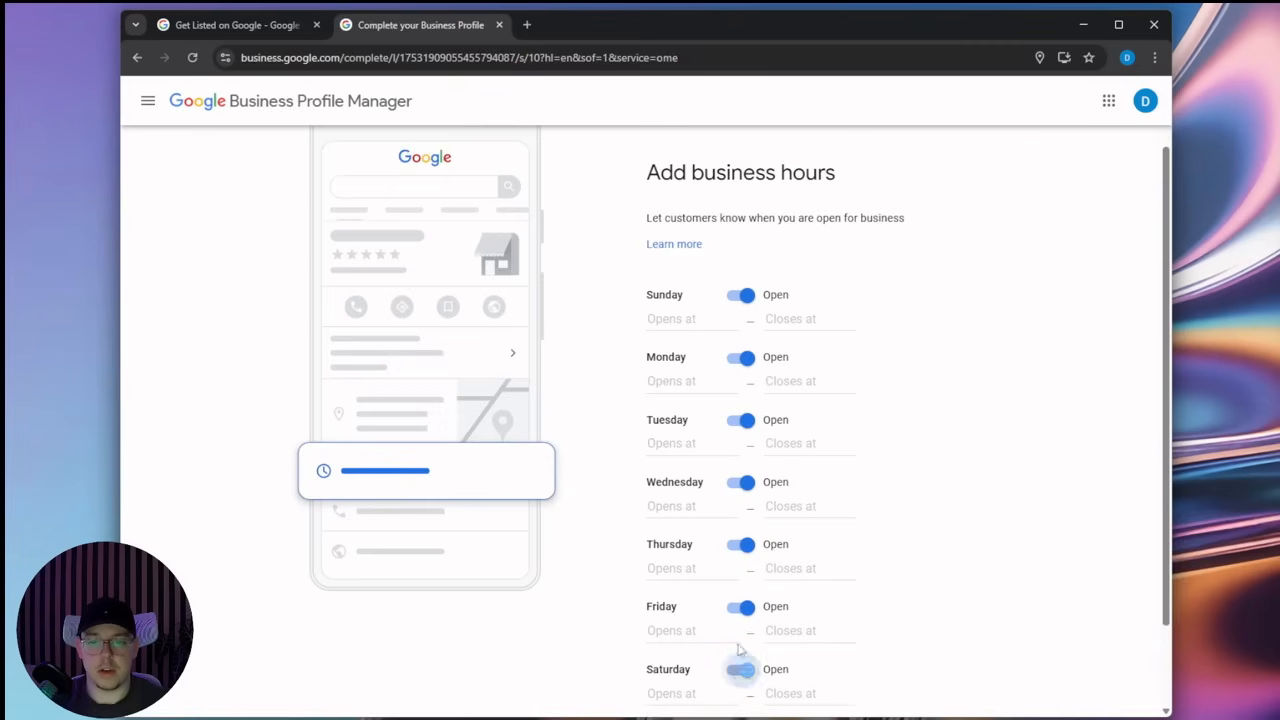
Set each day's opening time to 24 hours, Sunday to Saturday, and save the hours.
left_click(686, 326)
left_click(684, 351)
left_click(690, 358)
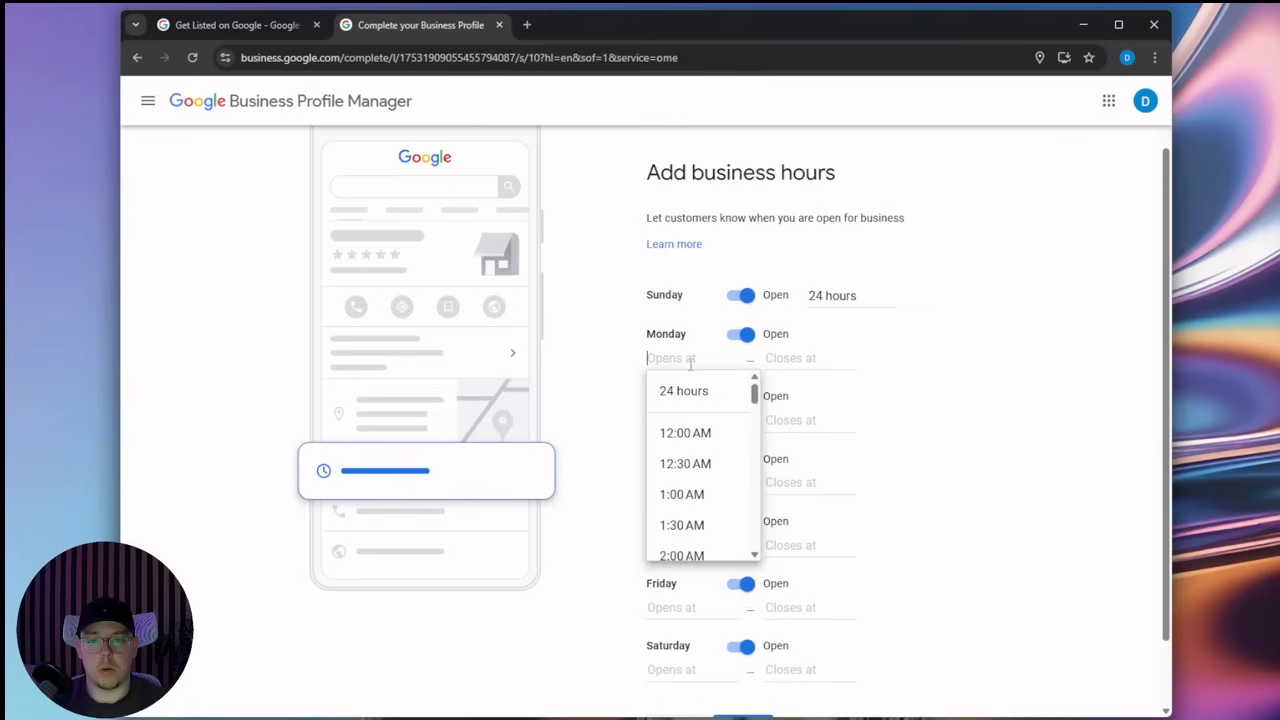
left_click(685, 390)
left_click(684, 397)
left_click(688, 430)
left_click(694, 436)
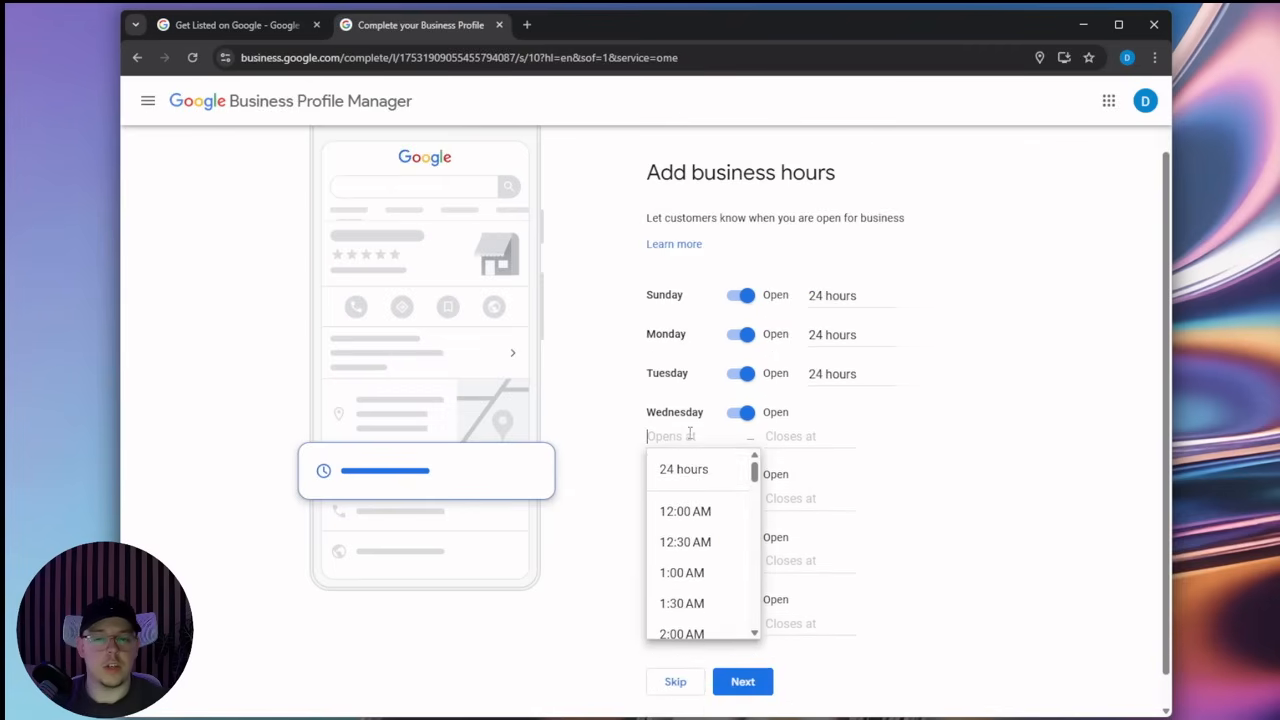
left_click(694, 470)
left_click(694, 475)
left_click(686, 508)
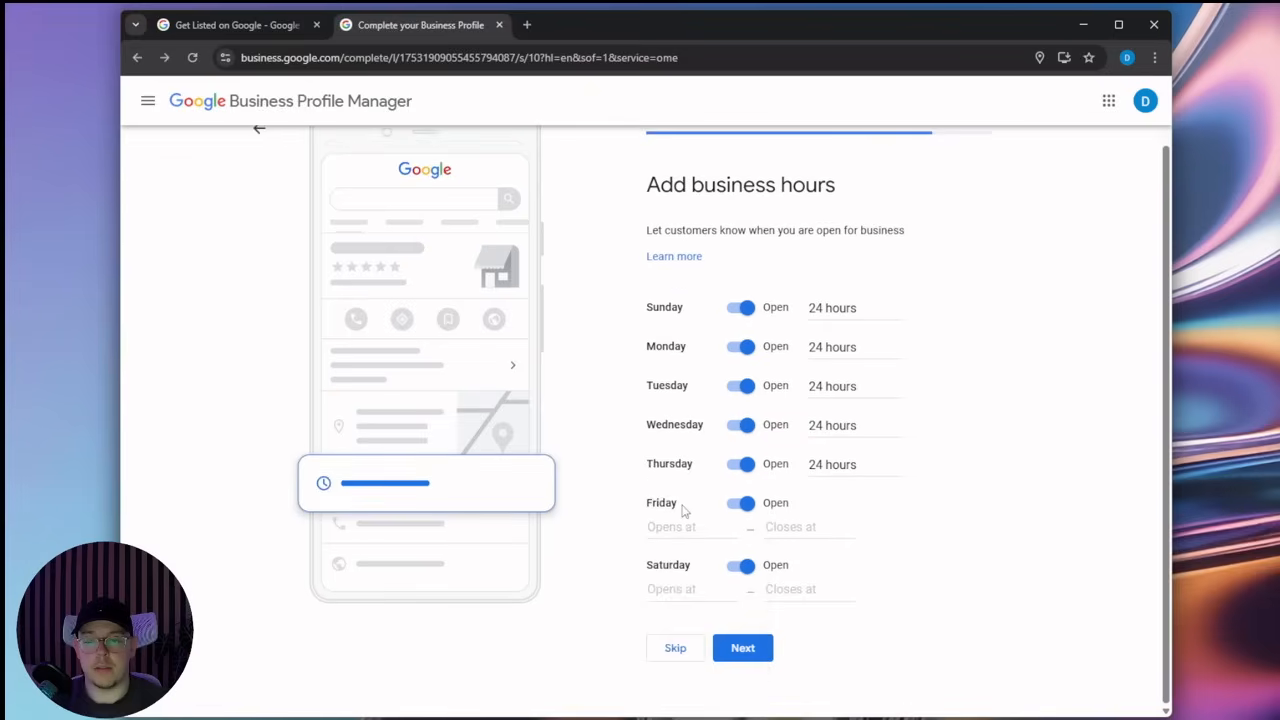
left_click(680, 527)
left_click(684, 560)
left_click(690, 590)
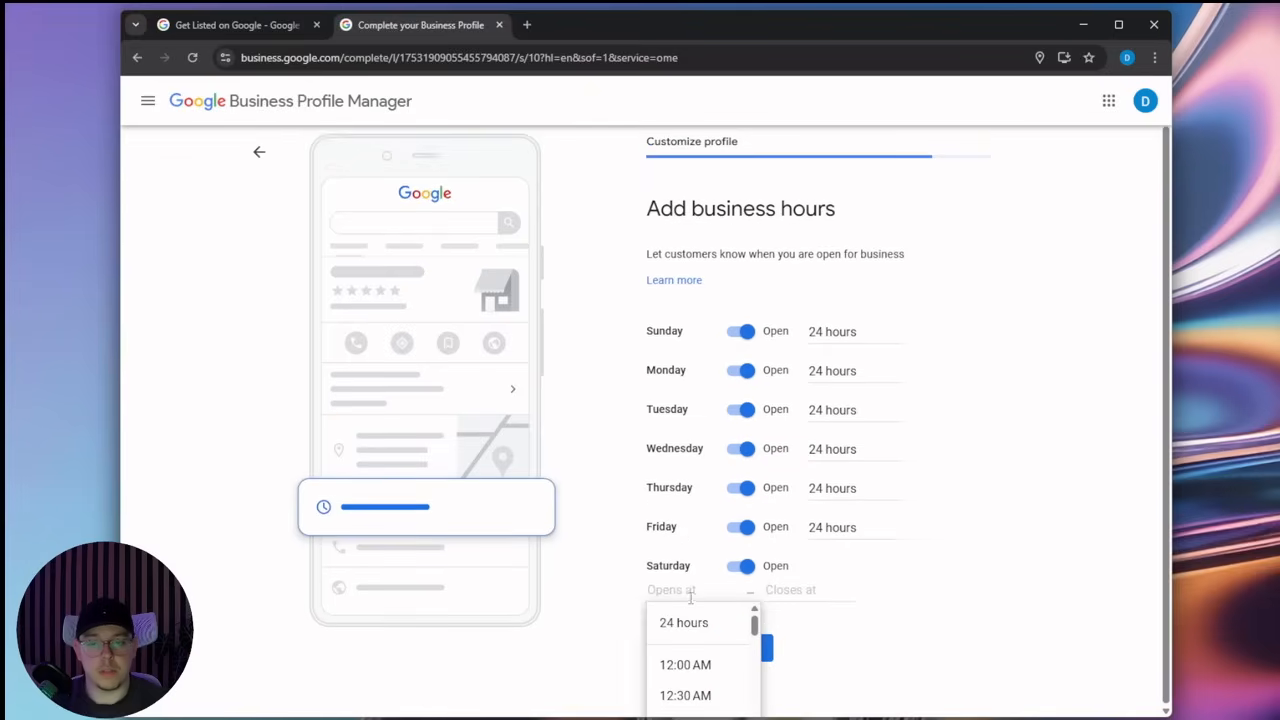
left_click(686, 622)
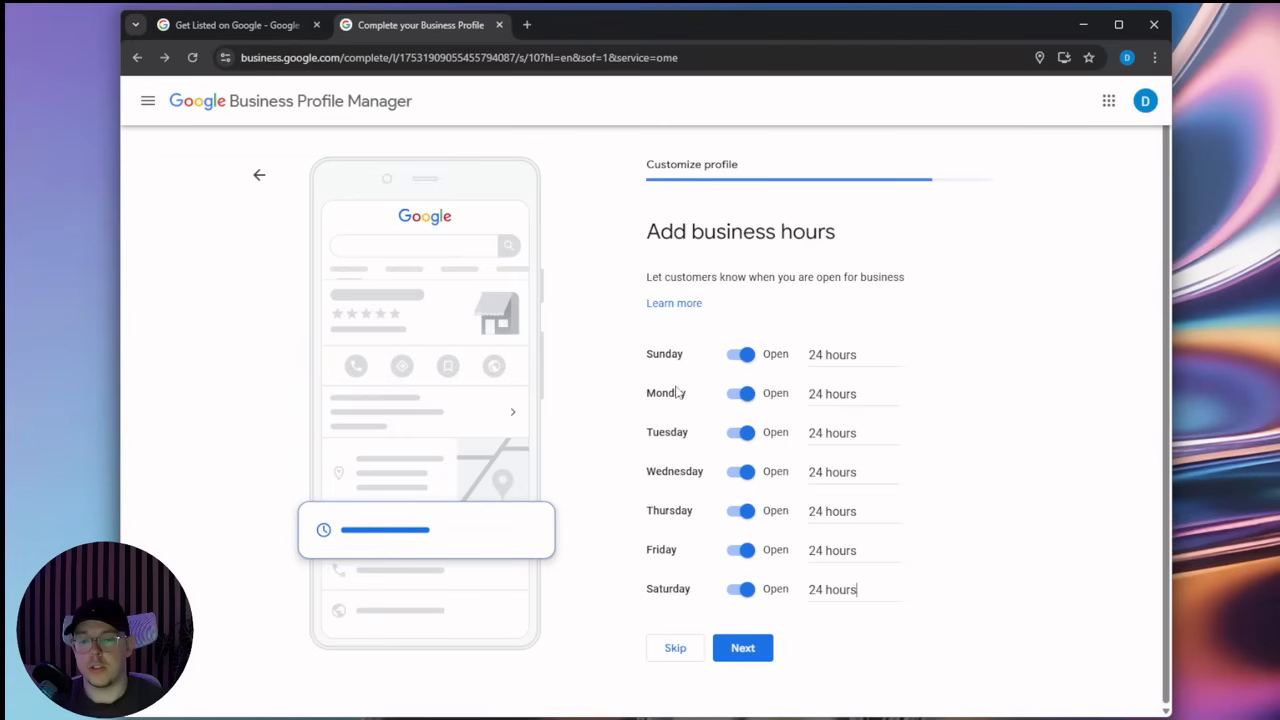
left_click(764, 650)
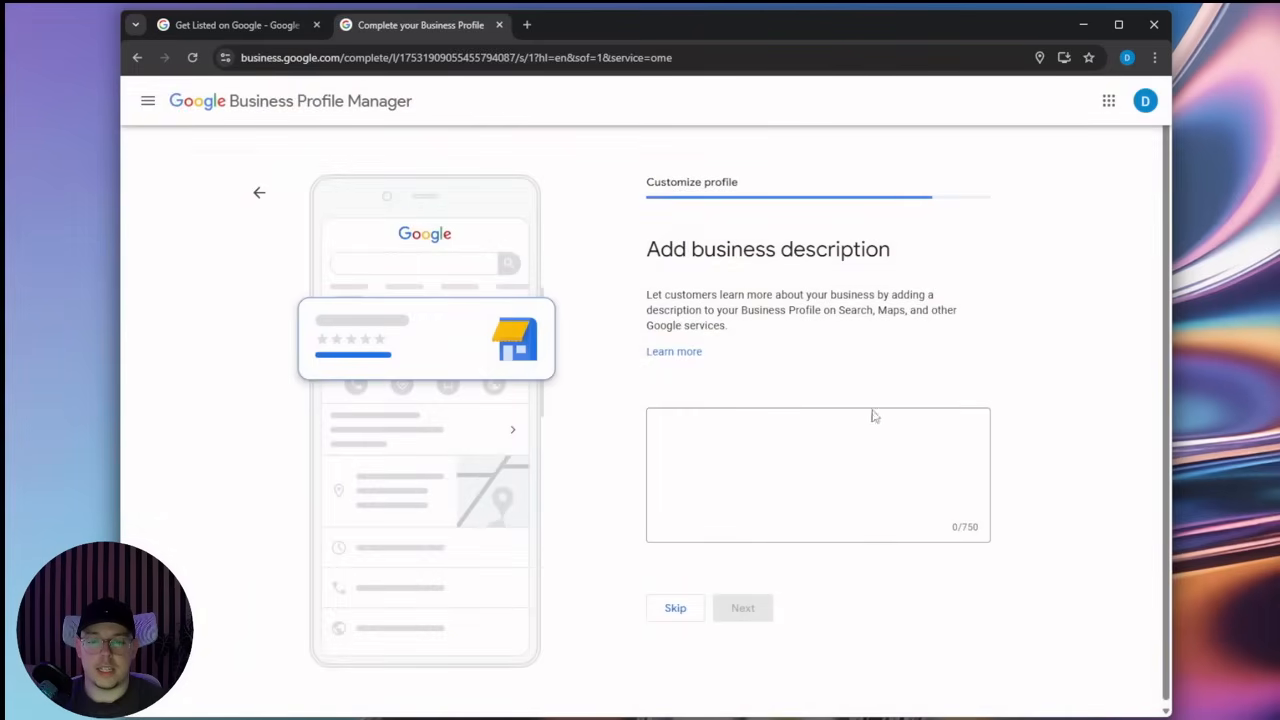
Paste the prepared Fast Track Plumbers description into the description box.
left_click(840, 427)
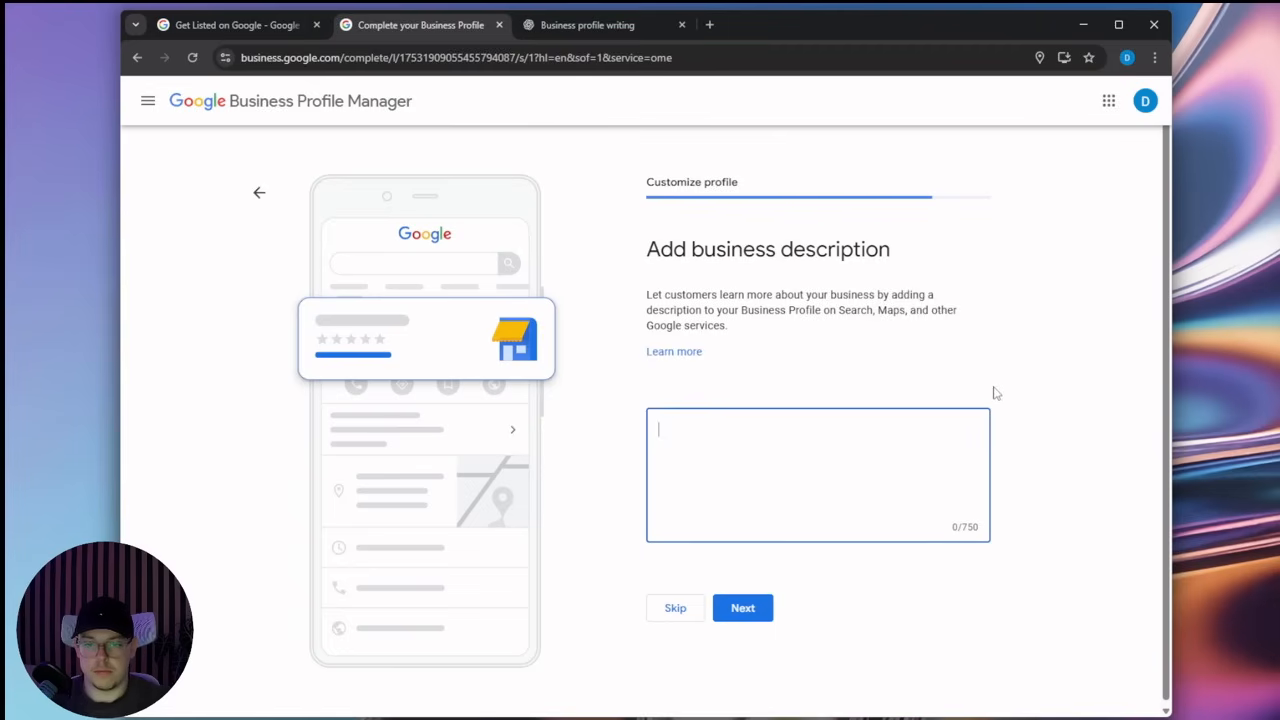
left_click(1005, 391)
left_click(809, 447)
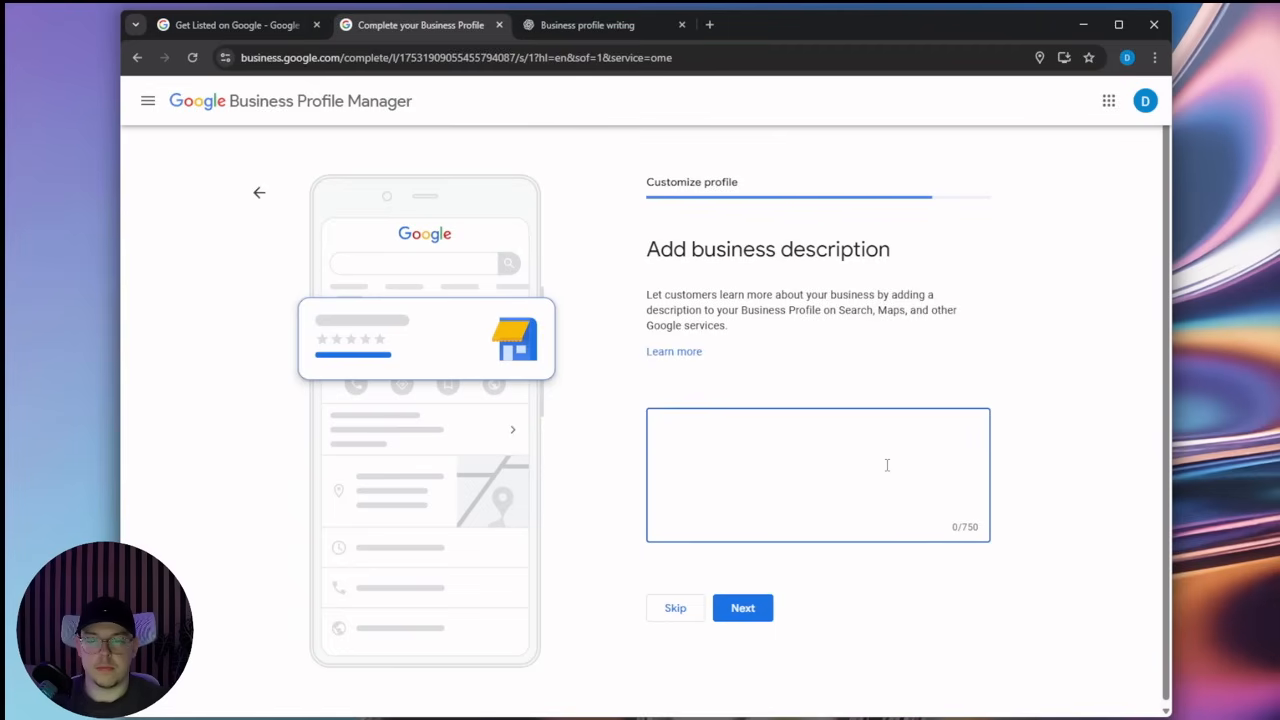
key("ctrl+v")
Check the description's 24/7 Emergency Plumbers and London & the West Midlands wording, close the writing tab, and save.
scroll(854, 474, "up", 5)
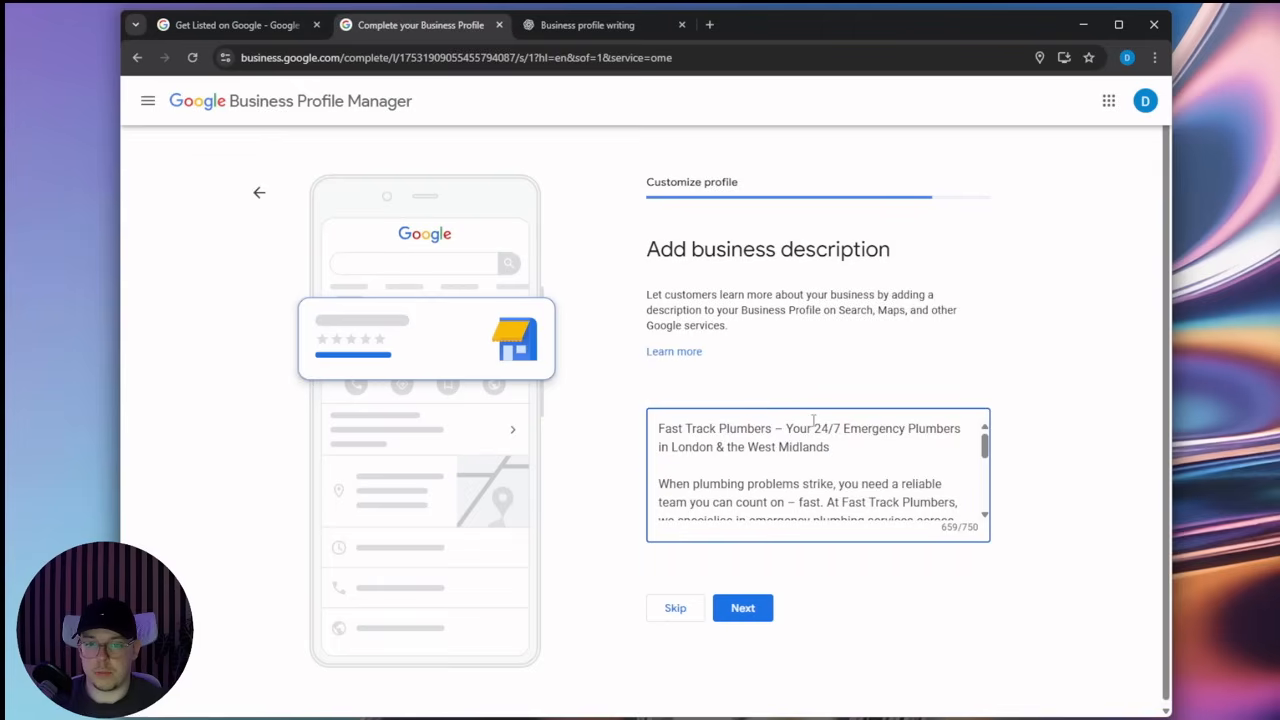
left_click_drag(844, 430, 956, 430)
left_click_drag(840, 430, 815, 431)
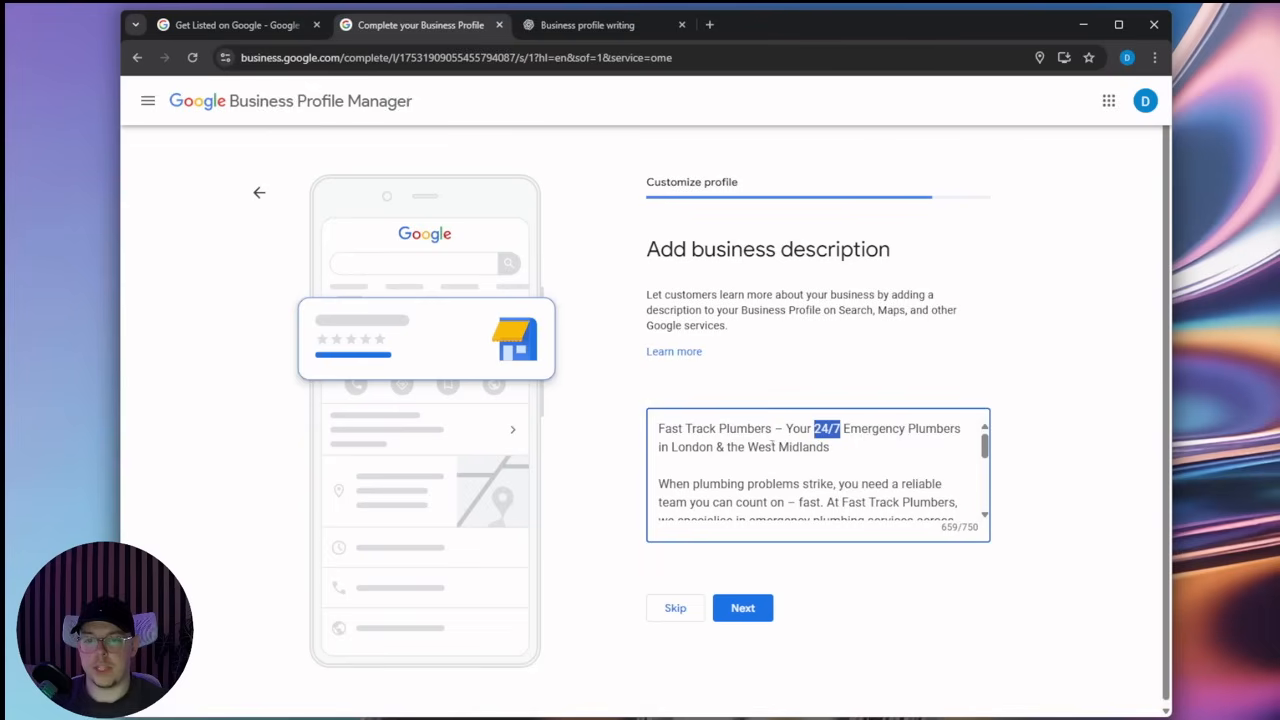
left_click_drag(671, 447, 832, 447)
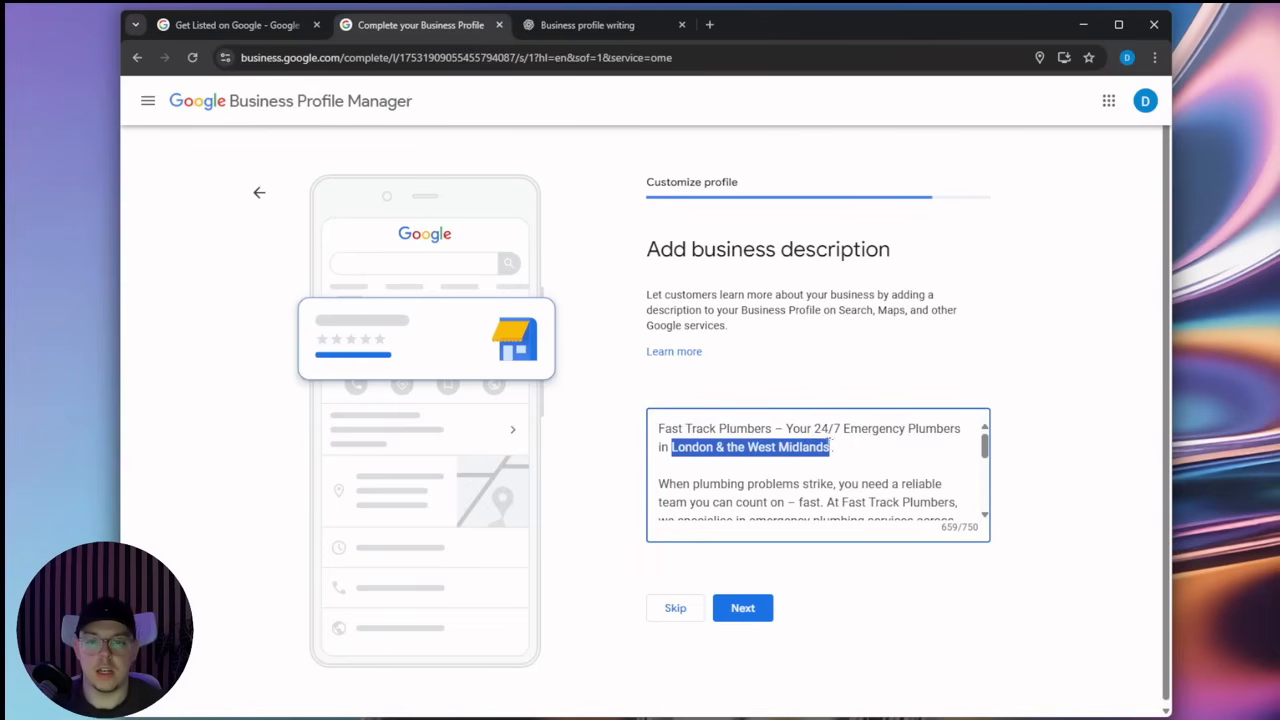
scroll(848, 455, "down", 1)
left_click_drag(987, 466, 977, 535)
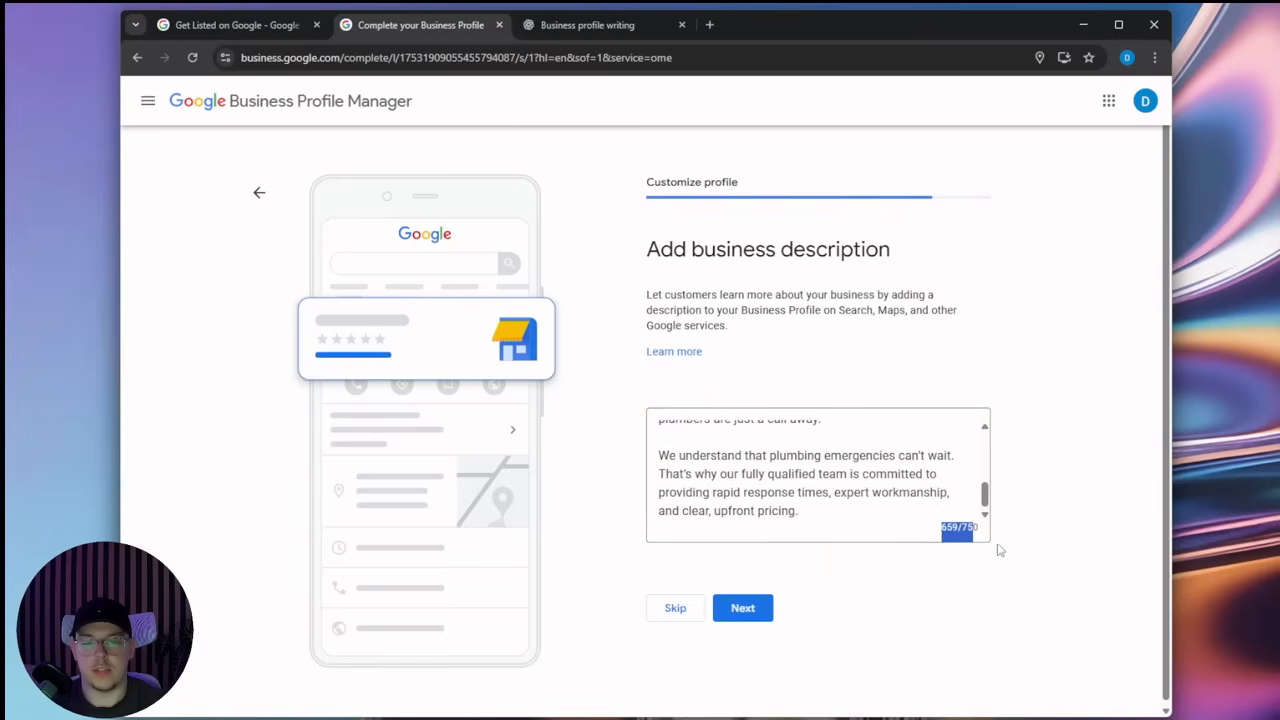
left_click(1012, 548)
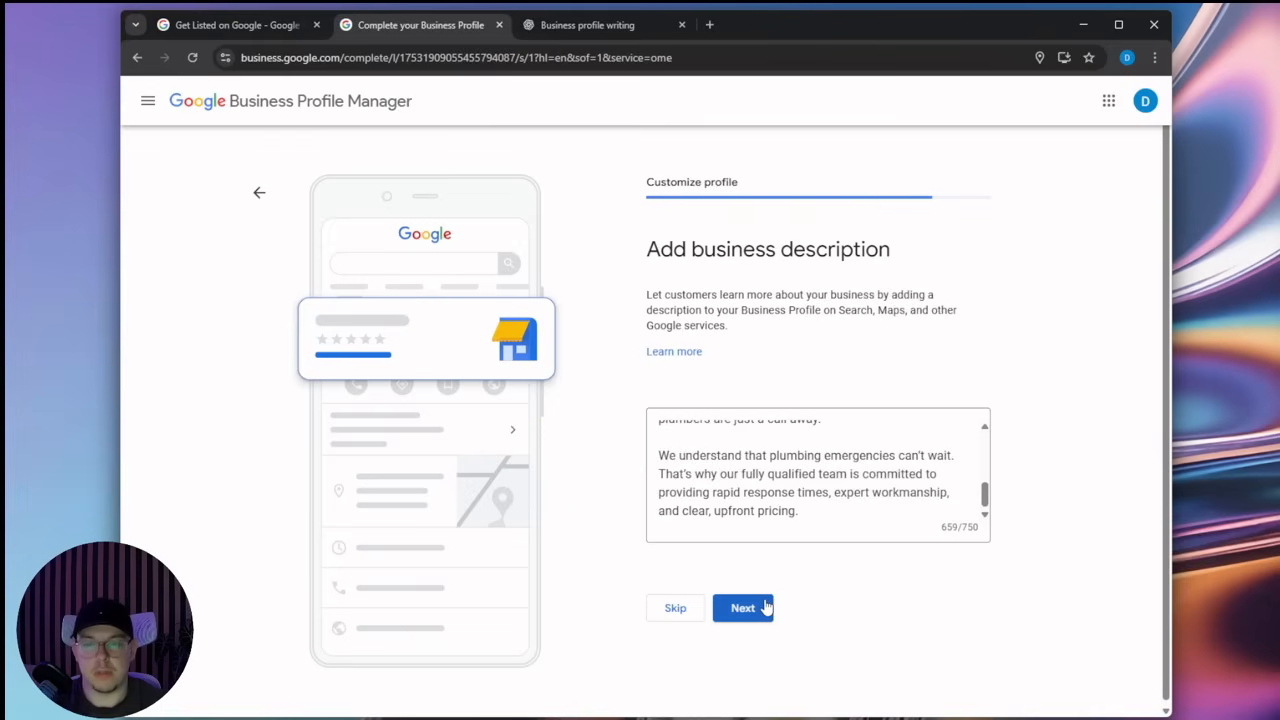
middle_click(623, 28)
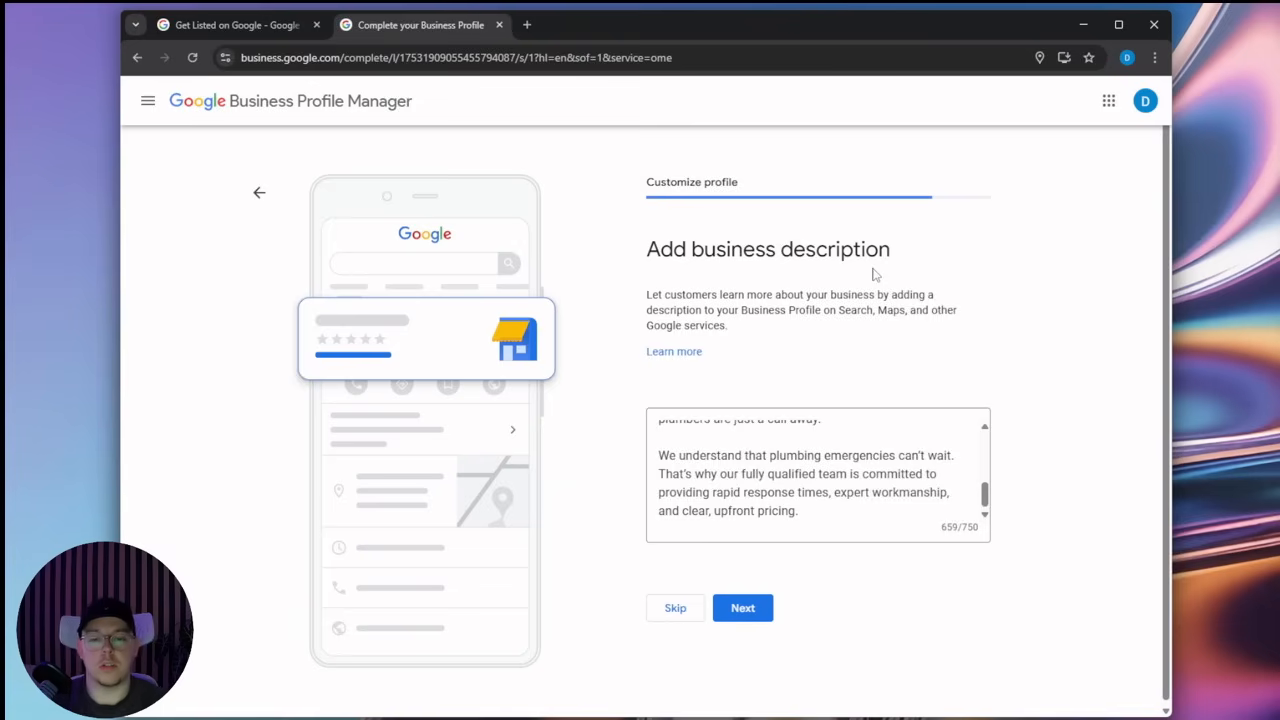
left_click(766, 615)
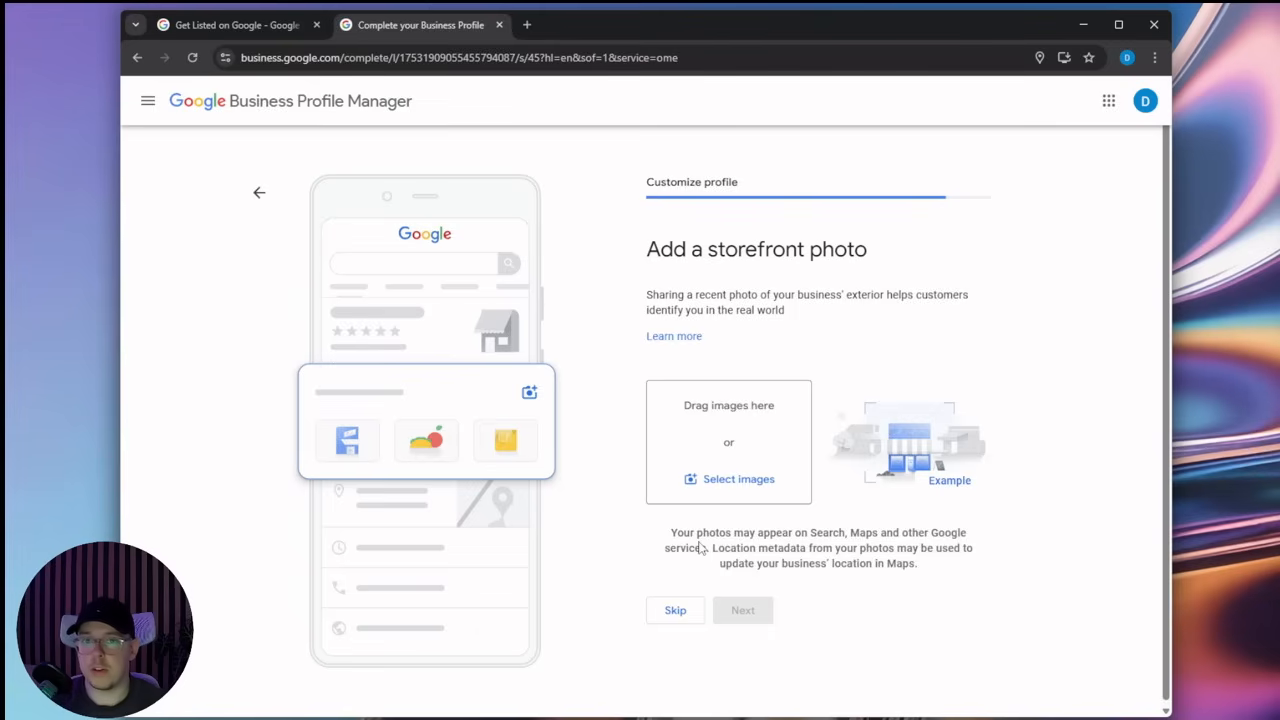
Skip adding a storefront photo.
left_click(670, 612)
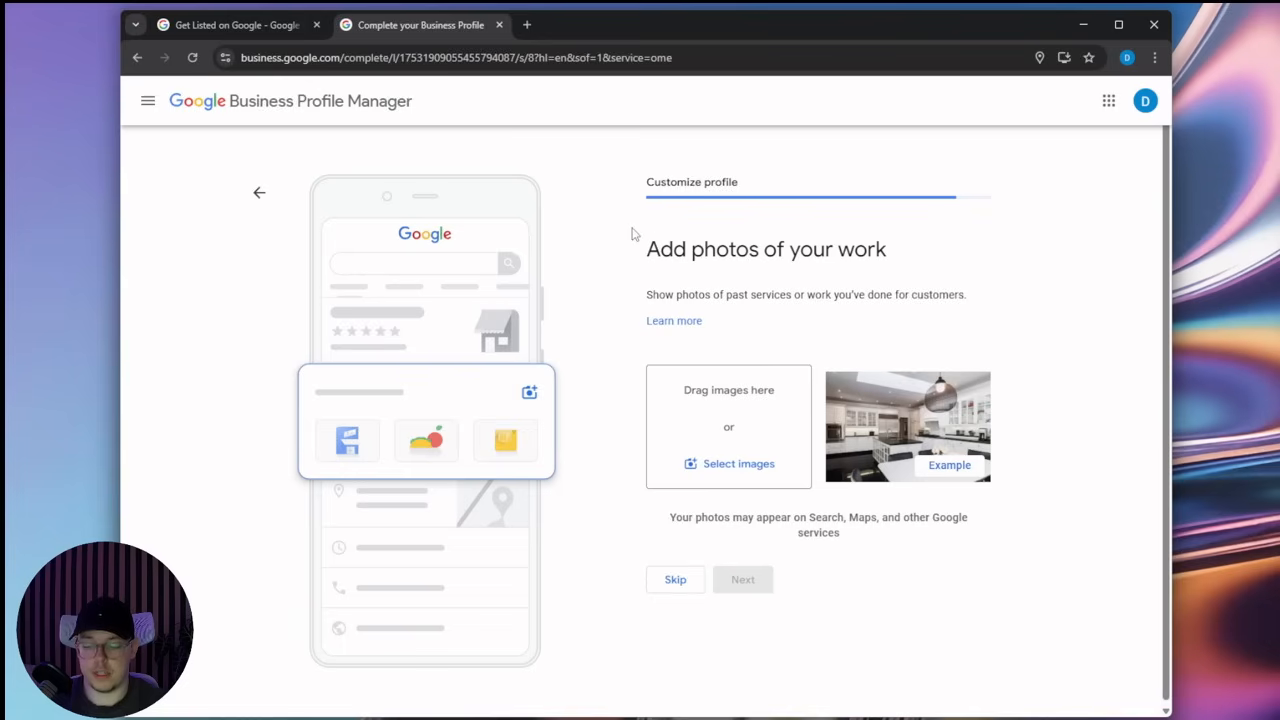
Drag a plumbing work photo onto the photos-of-your-work area.
left_click_drag(634, 234, 745, 400)
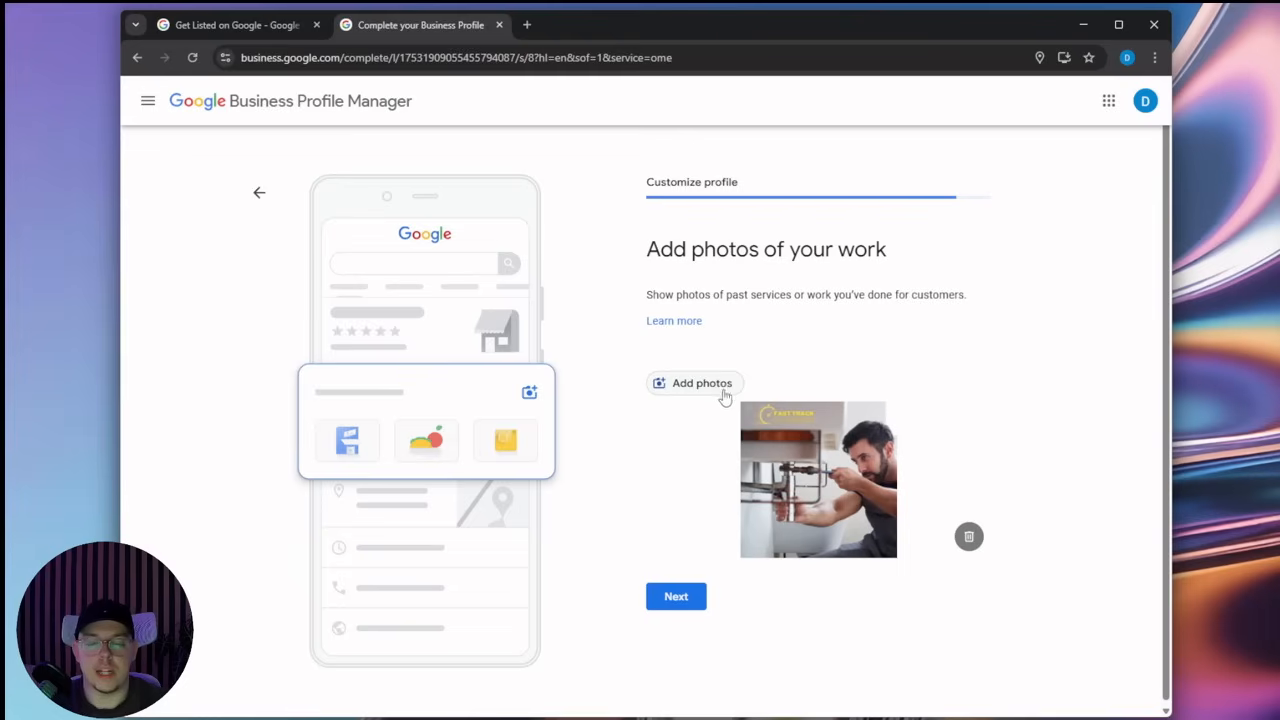
Confirm the plumbing work photo and move to the advertising credit offer.
left_click(676, 597)
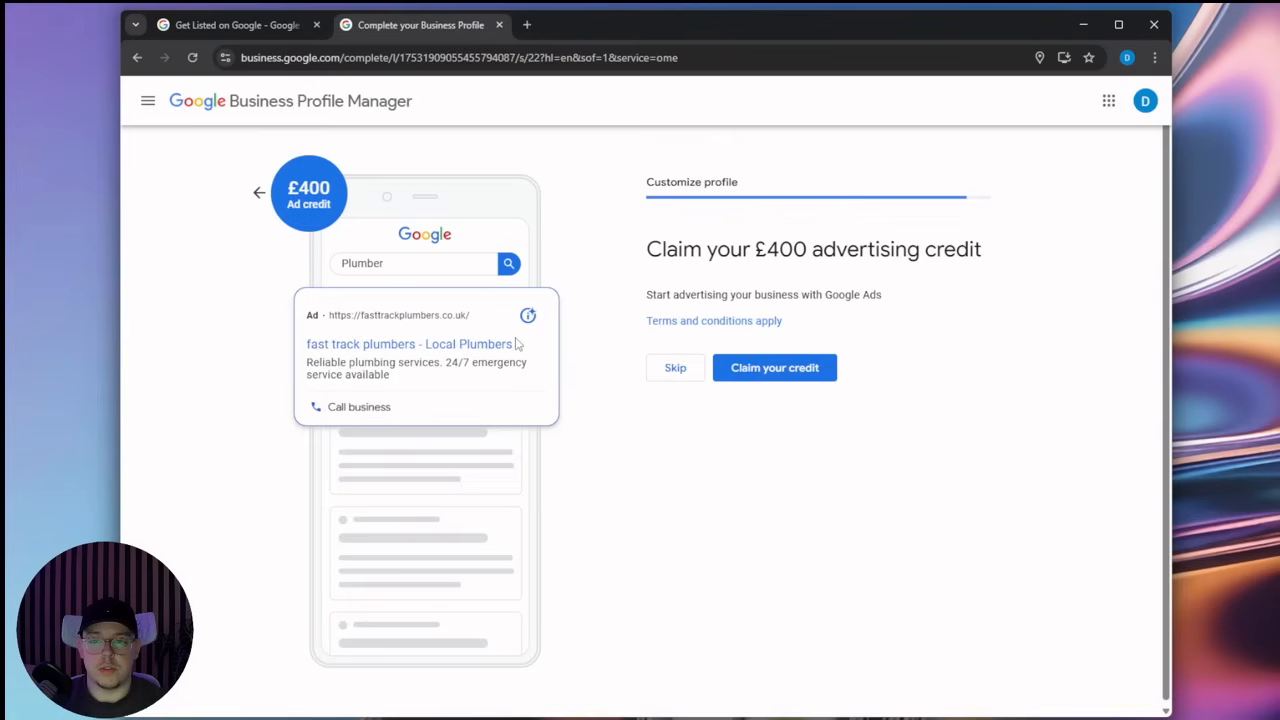
Decline the £400 advertising credit and the Google Workspace trial, then acknowledge the verification notice.
left_click(675, 368)
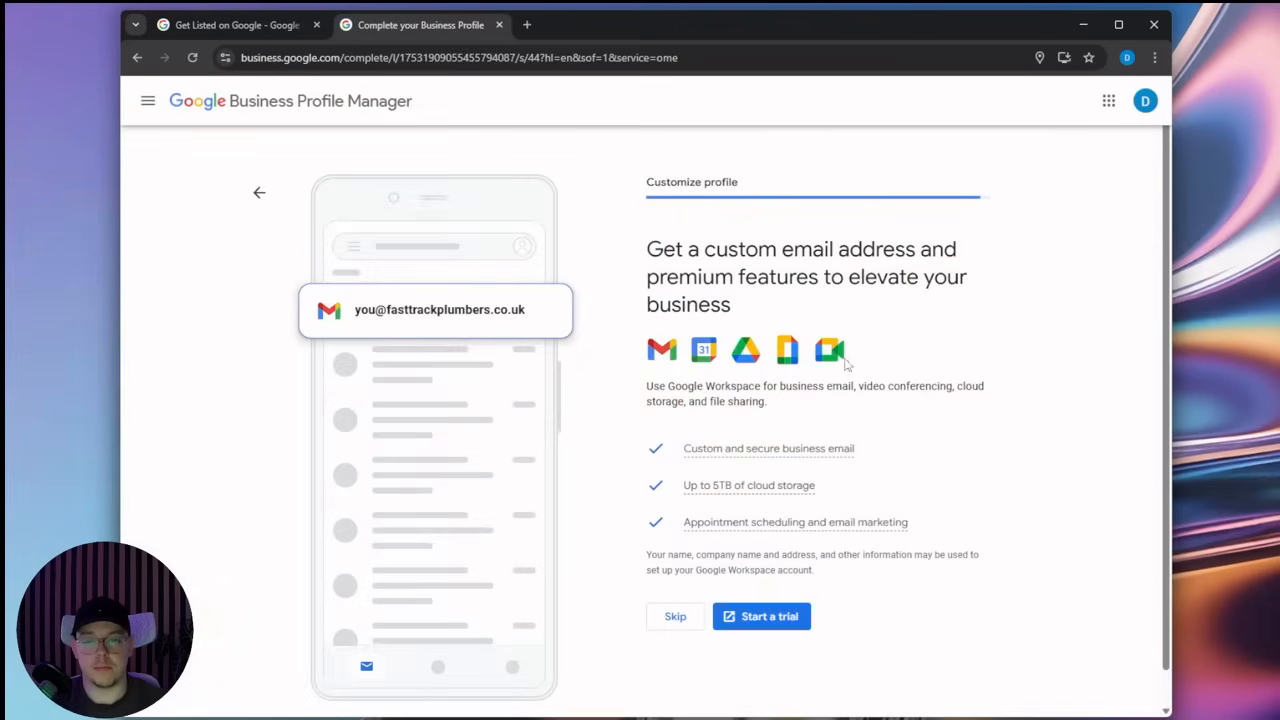
left_click_drag(674, 256, 900, 282)
left_click(850, 262)
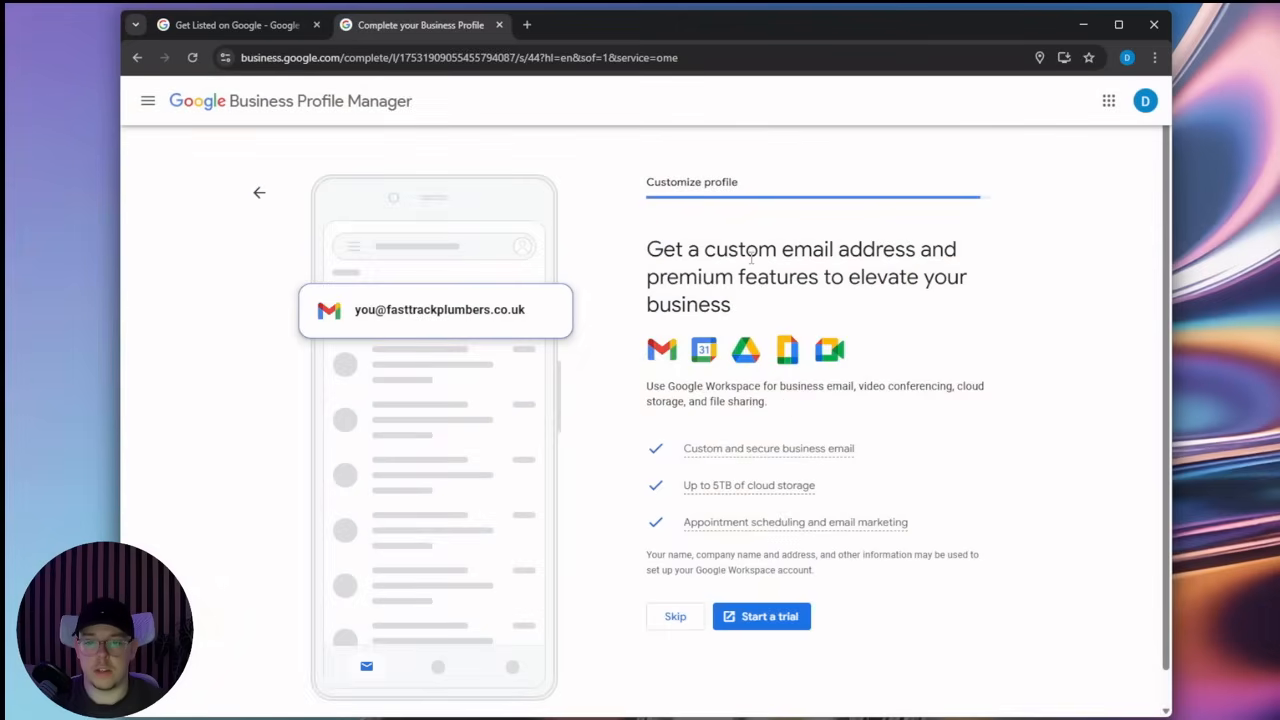
left_click_drag(650, 246, 900, 310)
left_click(898, 310)
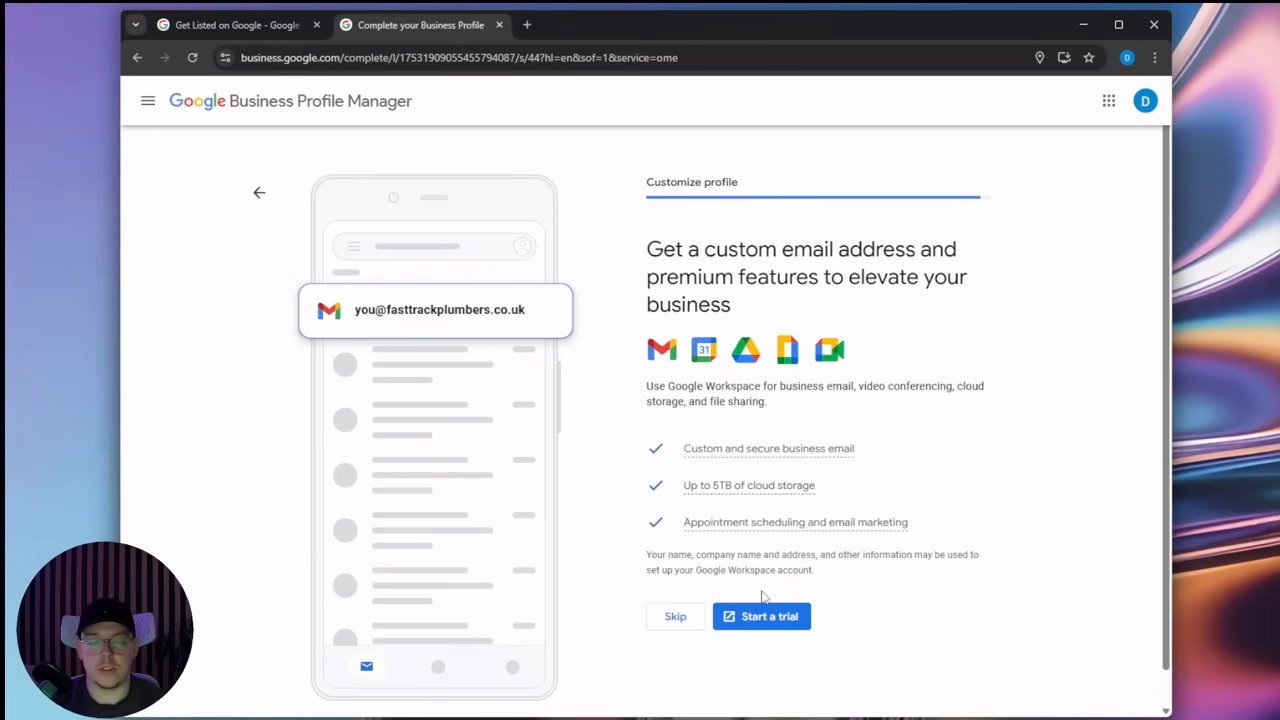
left_click(682, 622)
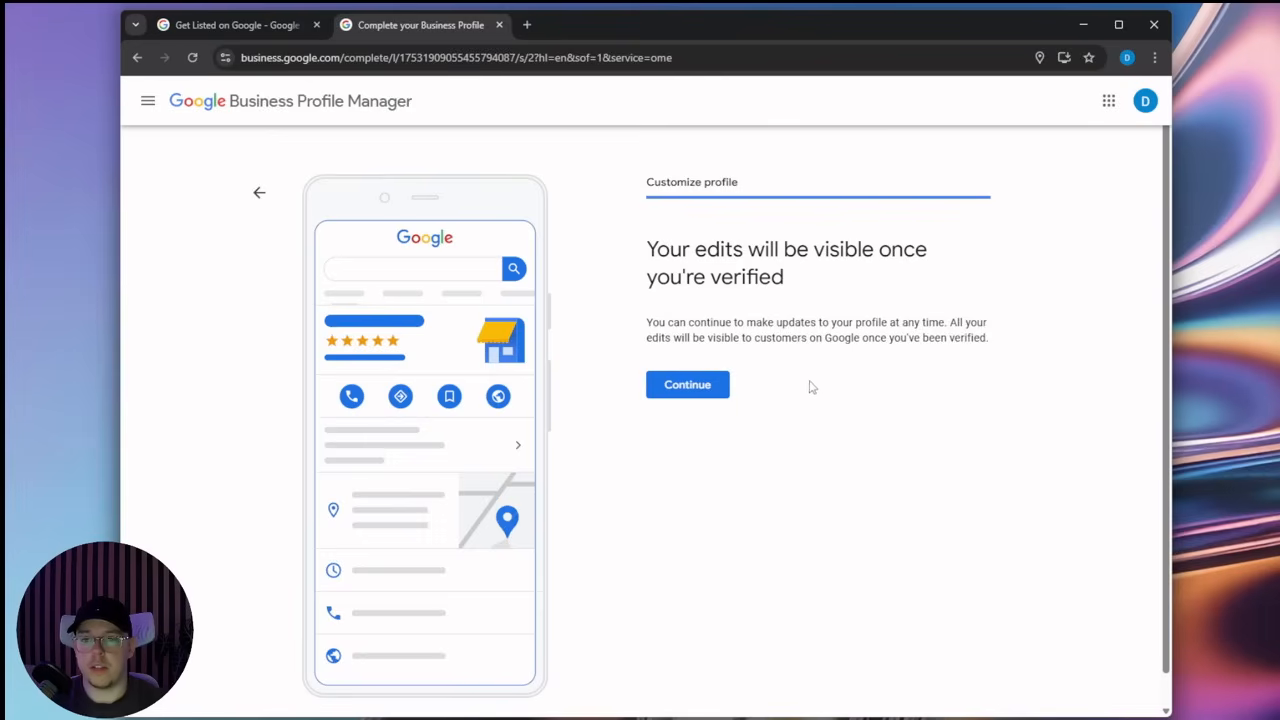
left_click(718, 388)
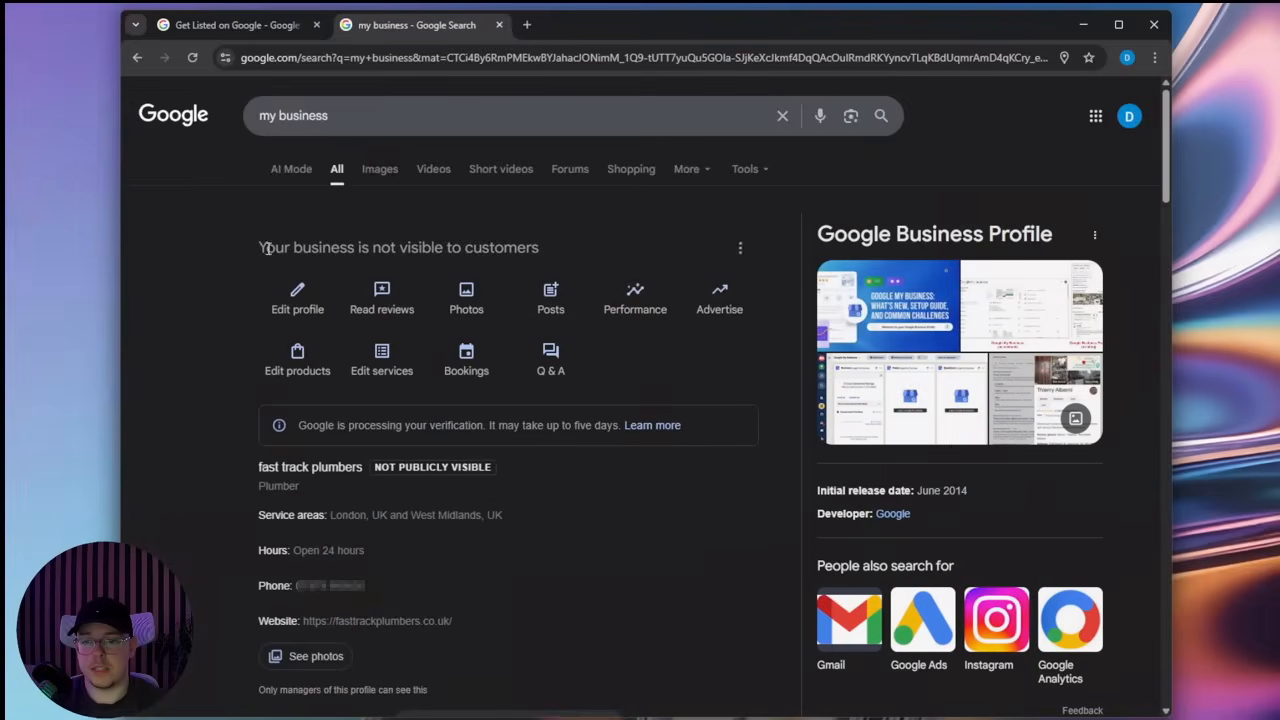
Open the profile editor's Contact section and start editing Social profiles.
left_click_drag(268, 247, 295, 430)
left_click(558, 481)
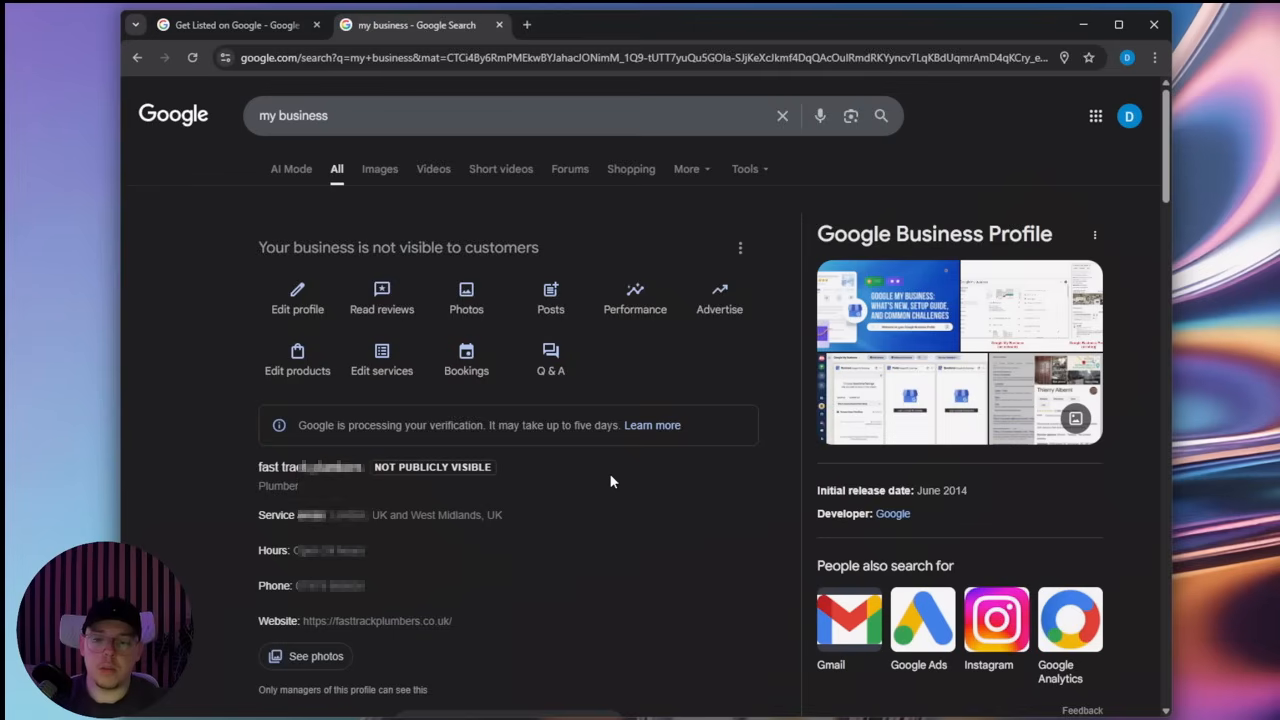
left_click(301, 311)
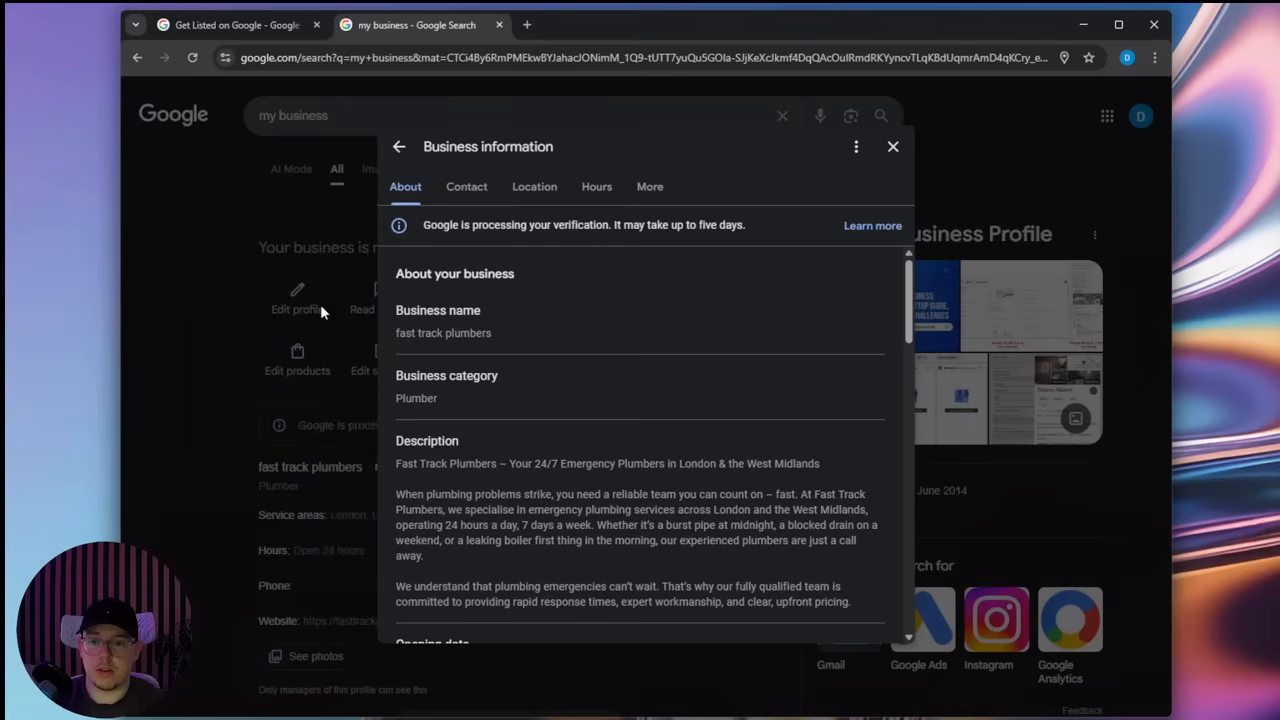
left_click(460, 190)
scroll(566, 343, "down", 3)
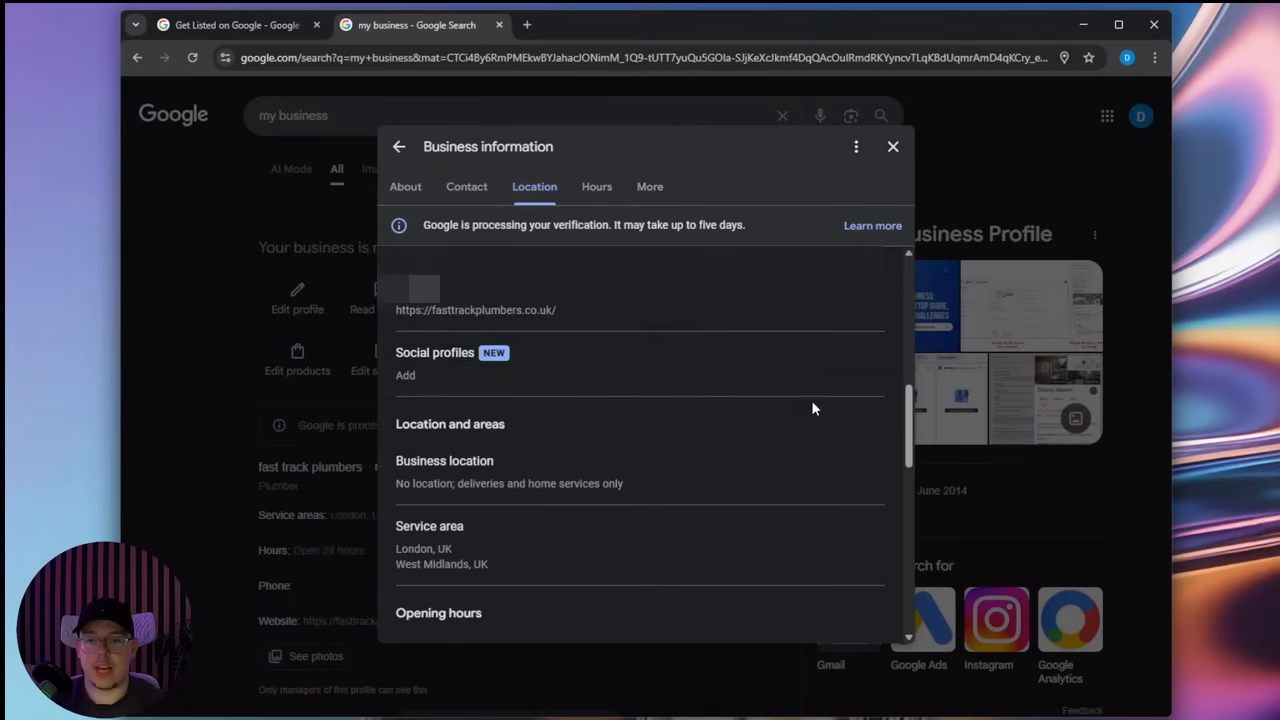
scroll(811, 408, "up", 1)
scroll(811, 412, "down", 1)
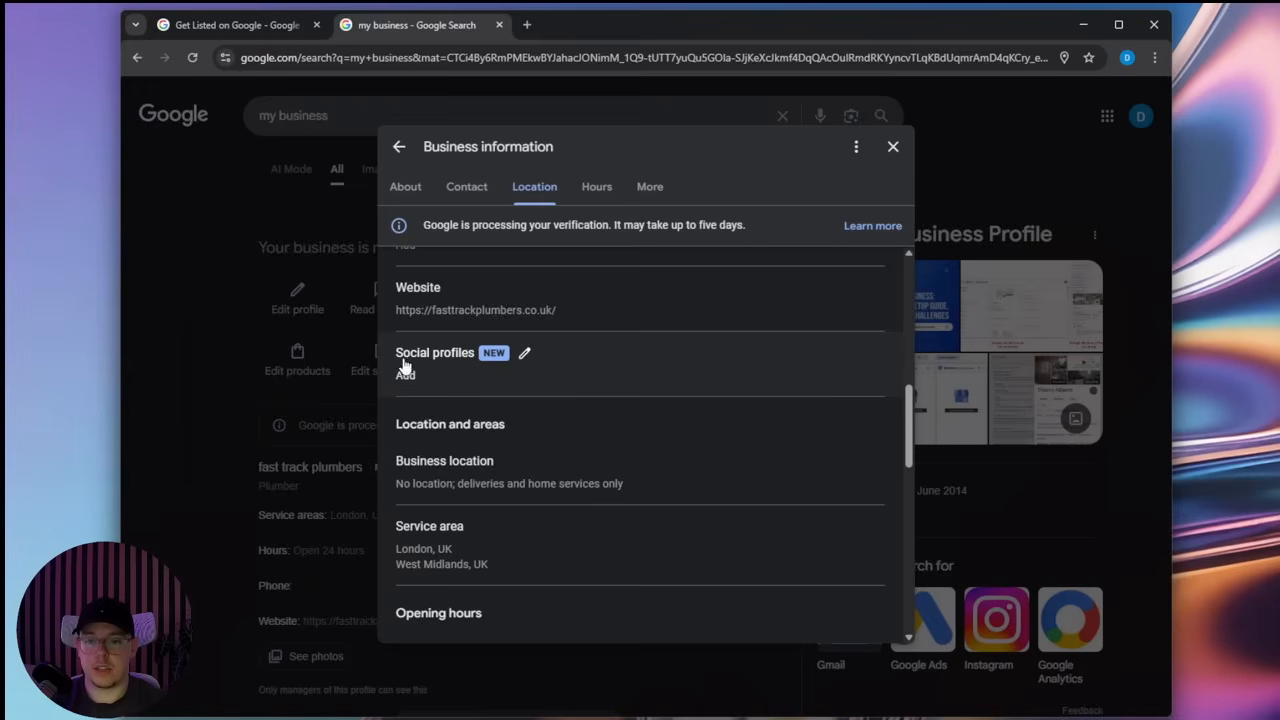
left_click(528, 362)
Browse the social network list, then cancel without adding a social profile.
left_click(514, 423)
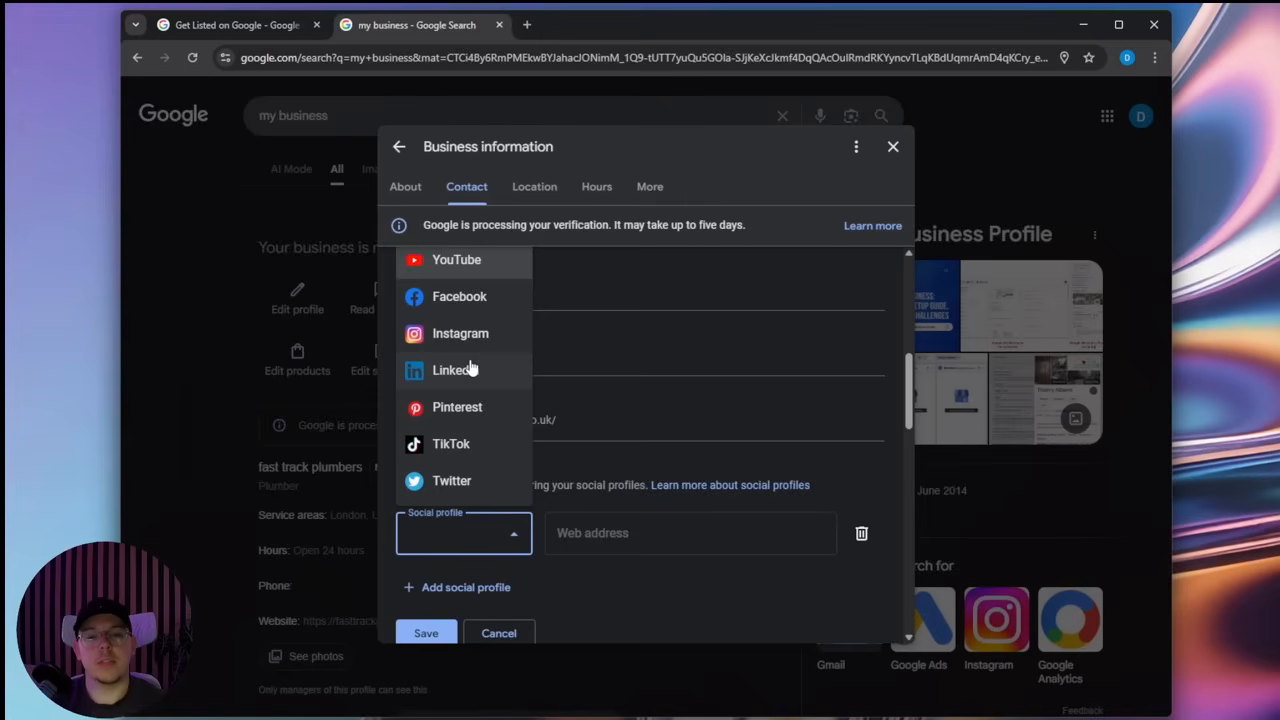
left_click(743, 178)
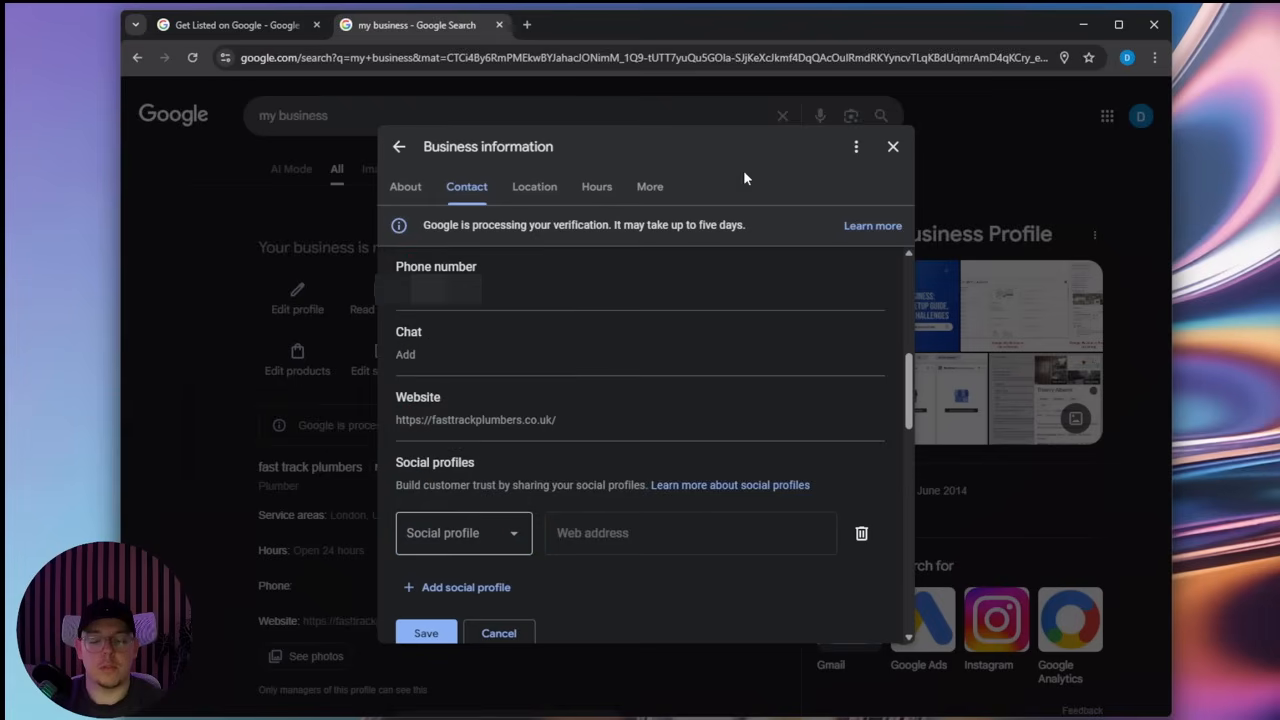
left_click(514, 632)
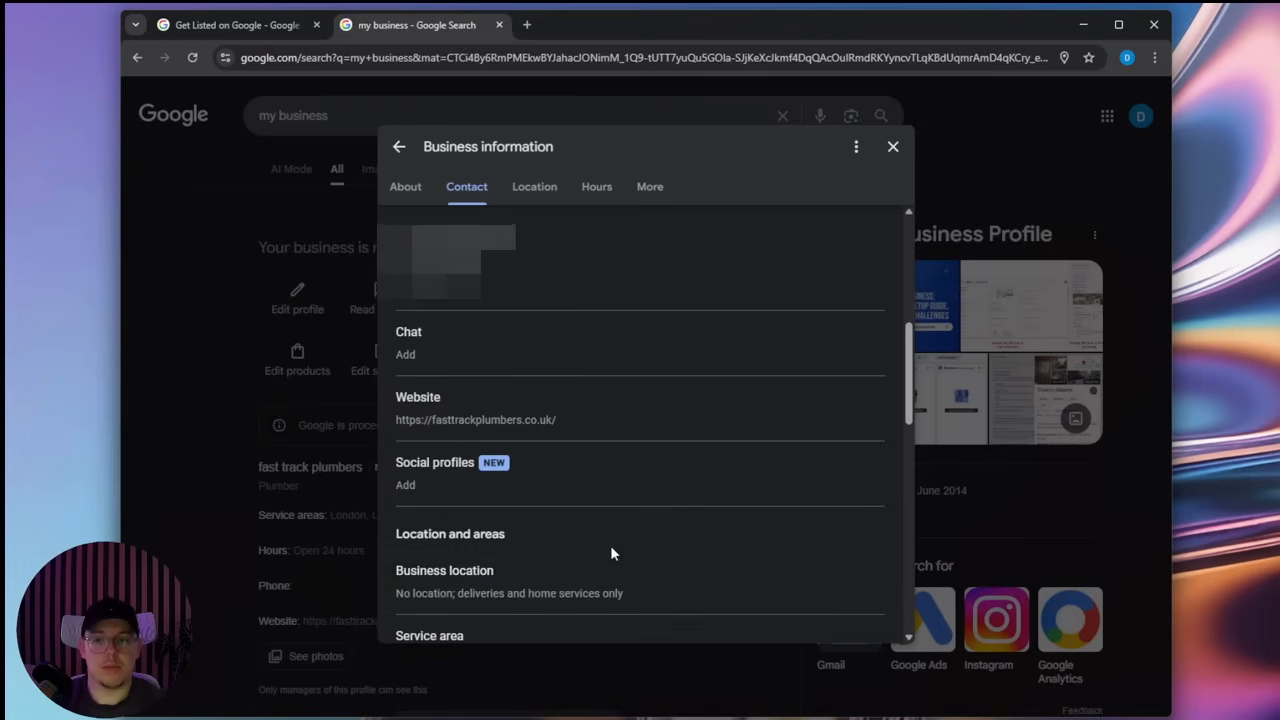
Open the Special hours editor in the Hours section.
scroll(680, 510, "down", 1)
scroll(693, 506, "down", 1)
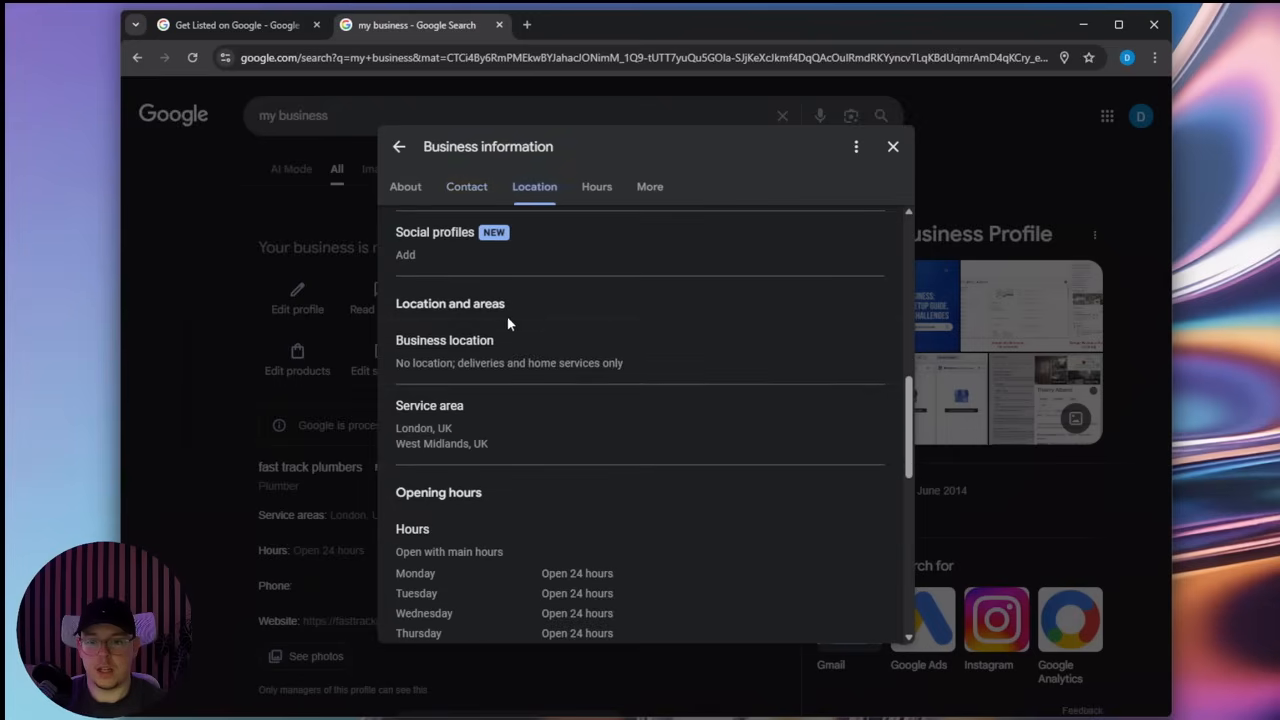
scroll(540, 355, "down", 2)
scroll(590, 345, "down", 1)
scroll(790, 366, "down", 1)
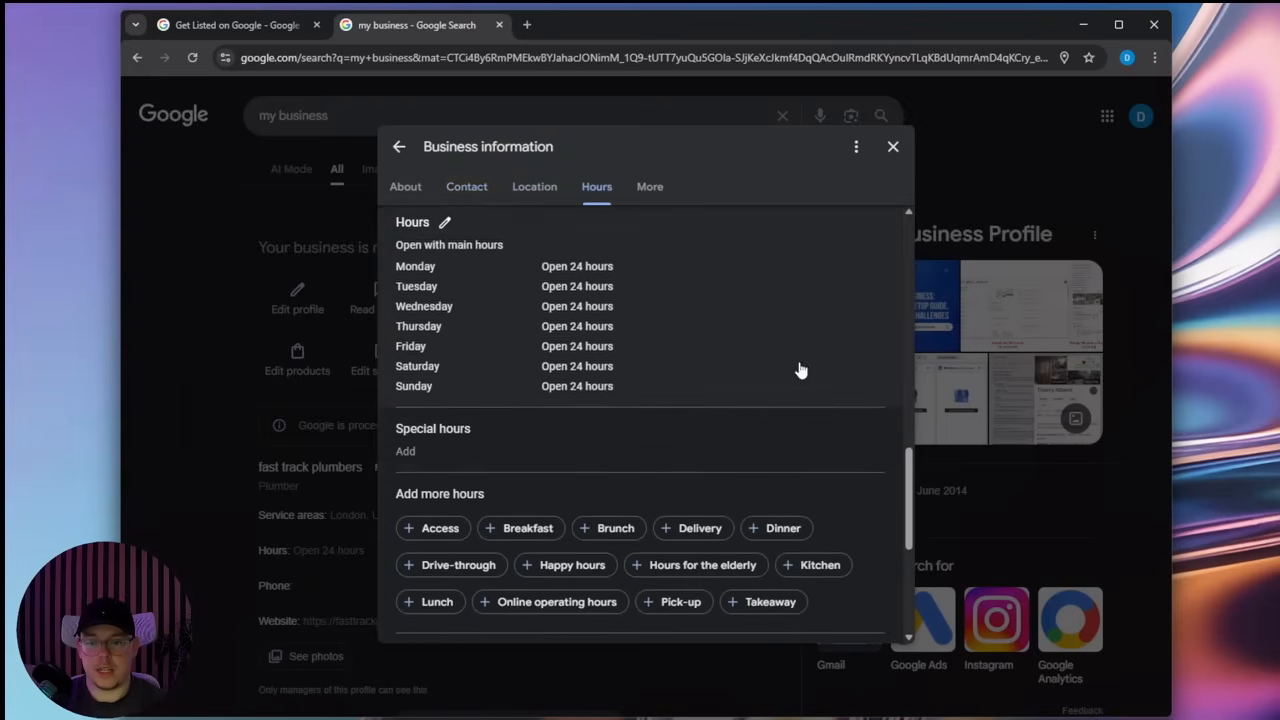
left_click(485, 431)
scroll(599, 475, "down", 1)
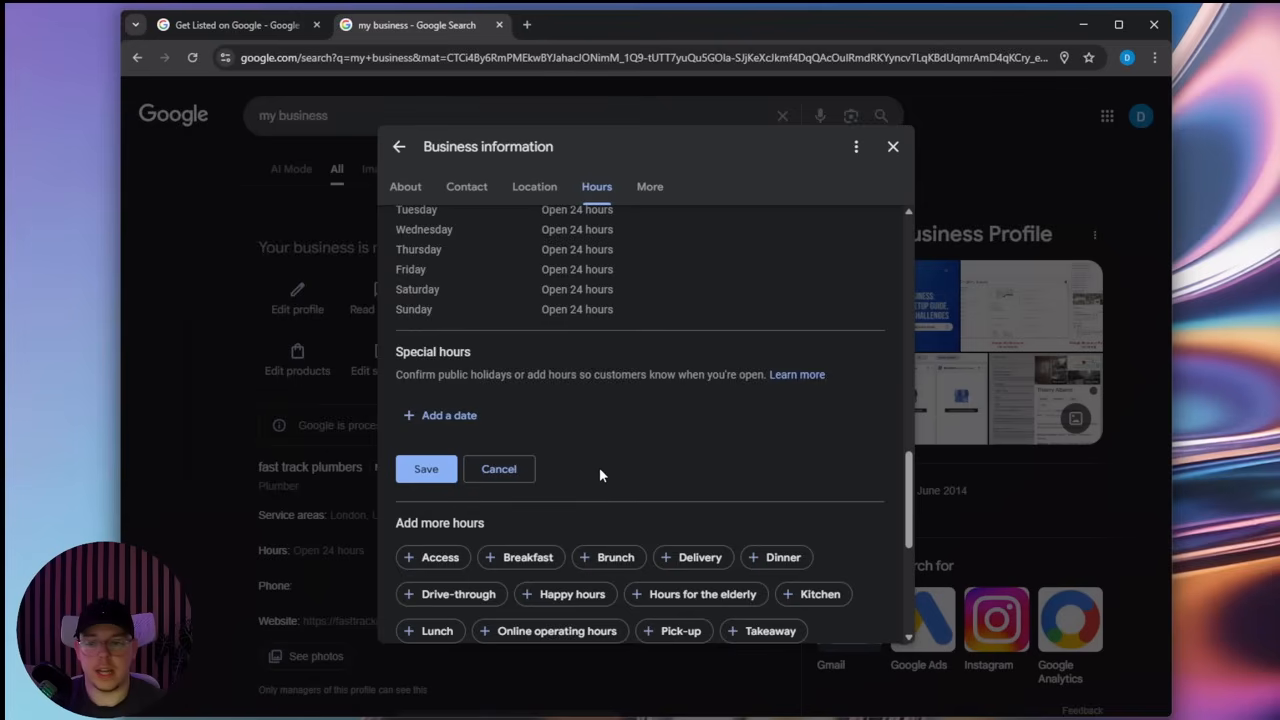
left_click(445, 418)
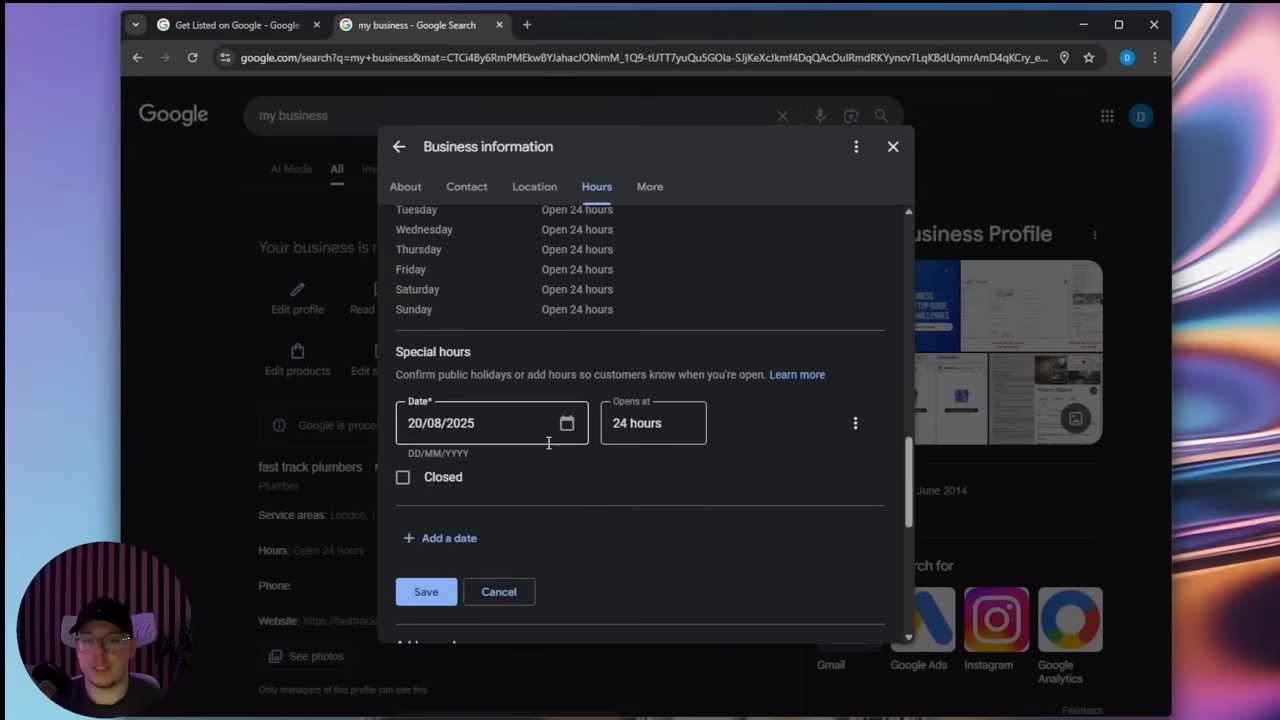
left_click(567, 428)
left_click(632, 420)
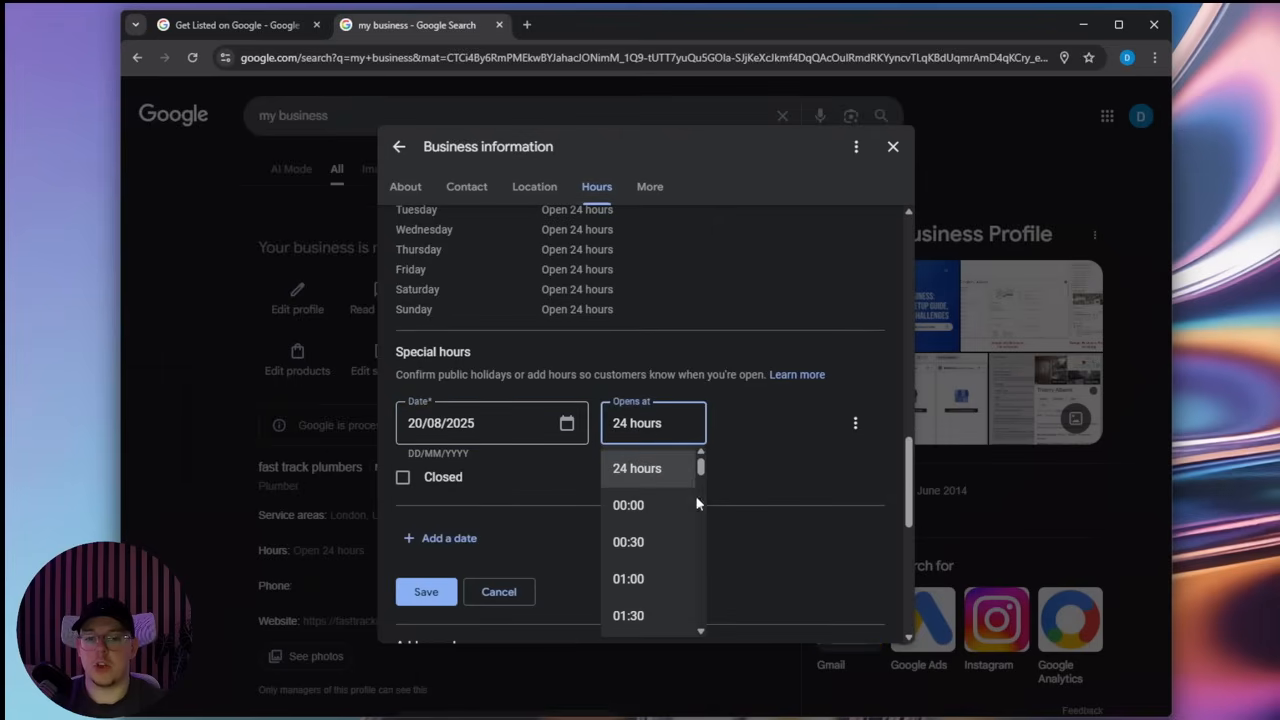
left_click(772, 490)
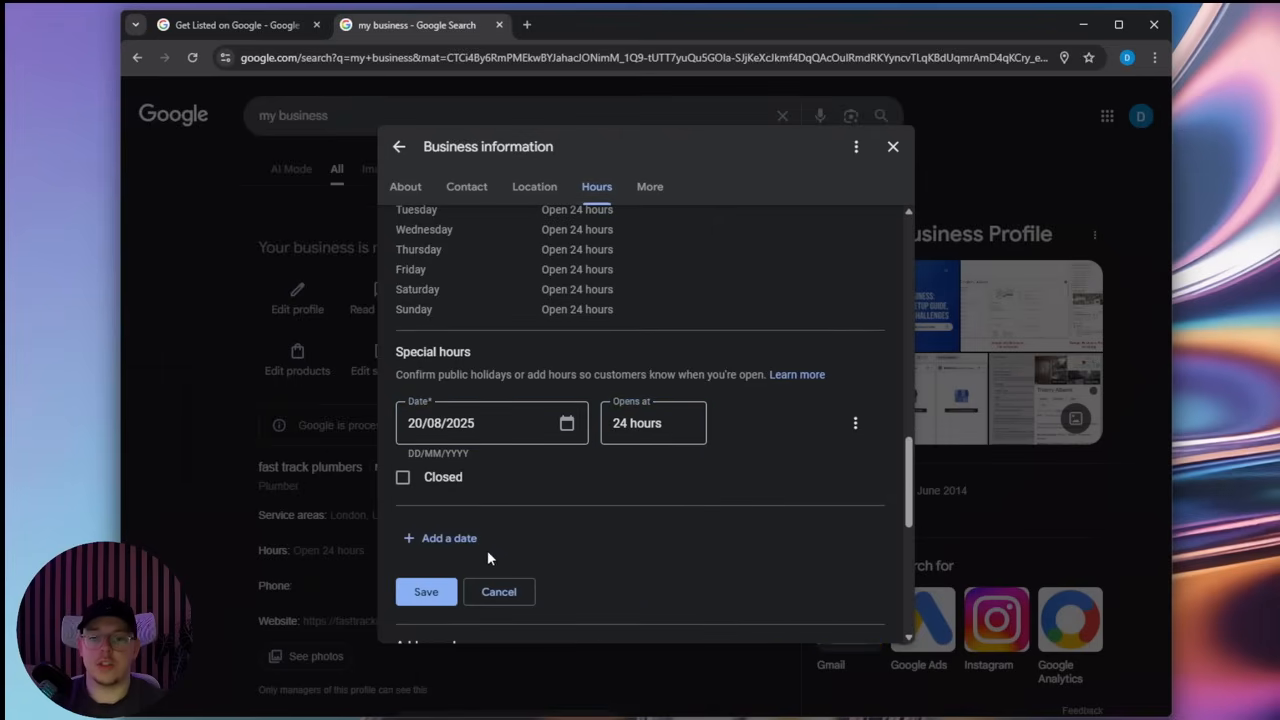
left_click(855, 423)
left_click(812, 500)
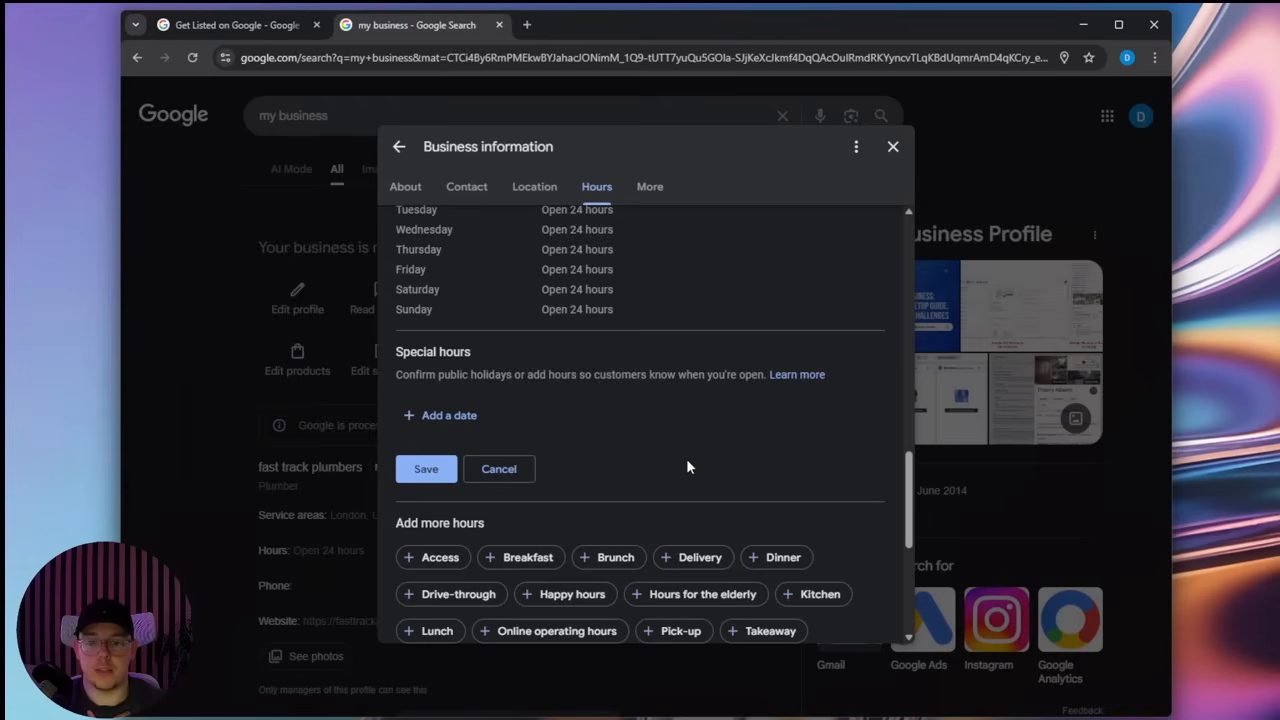
scroll(686, 466, "down", 3)
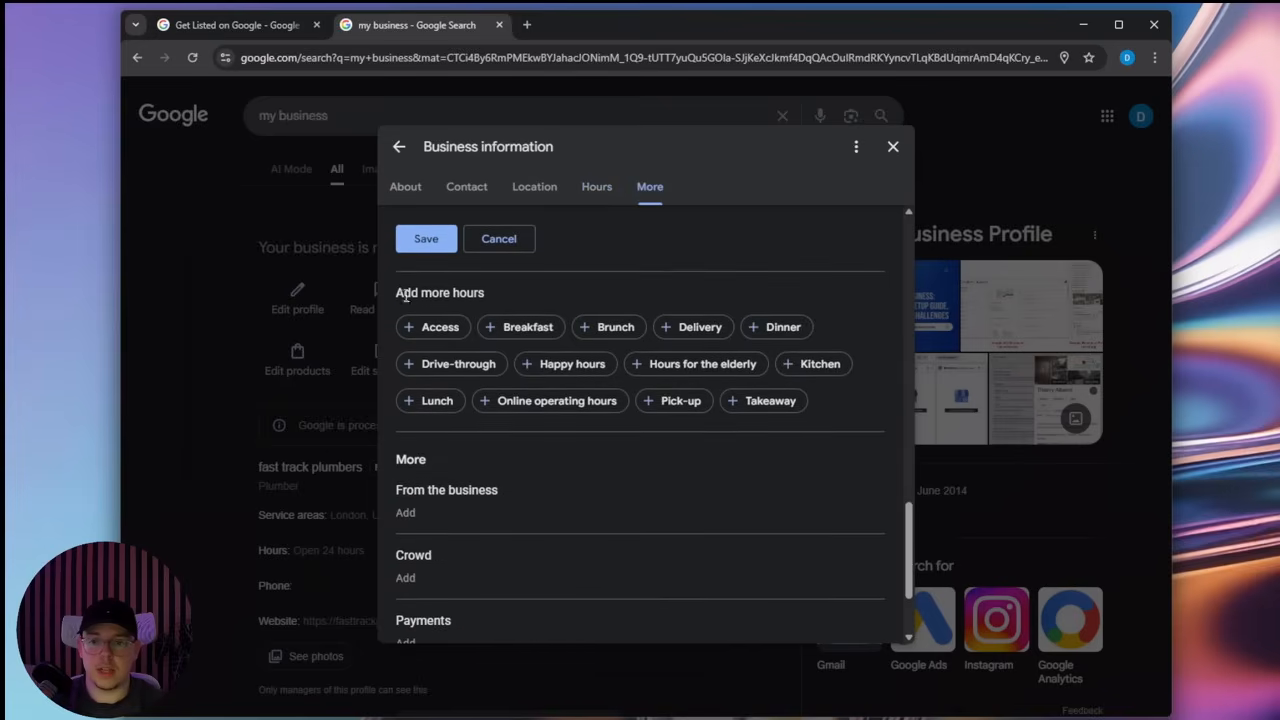
left_click_drag(400, 293, 519, 289)
Open Takeaway hours, toggle Monday open then closed again, and discard the change.
left_click(852, 304)
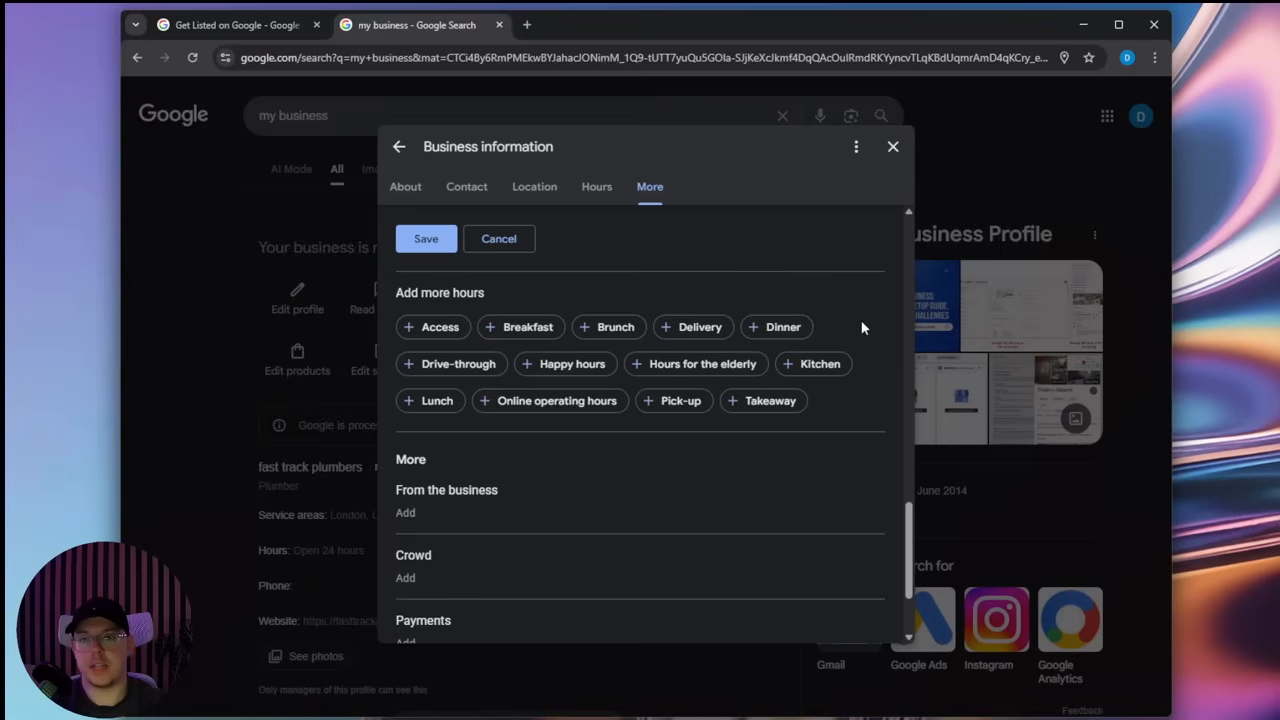
left_click(792, 400)
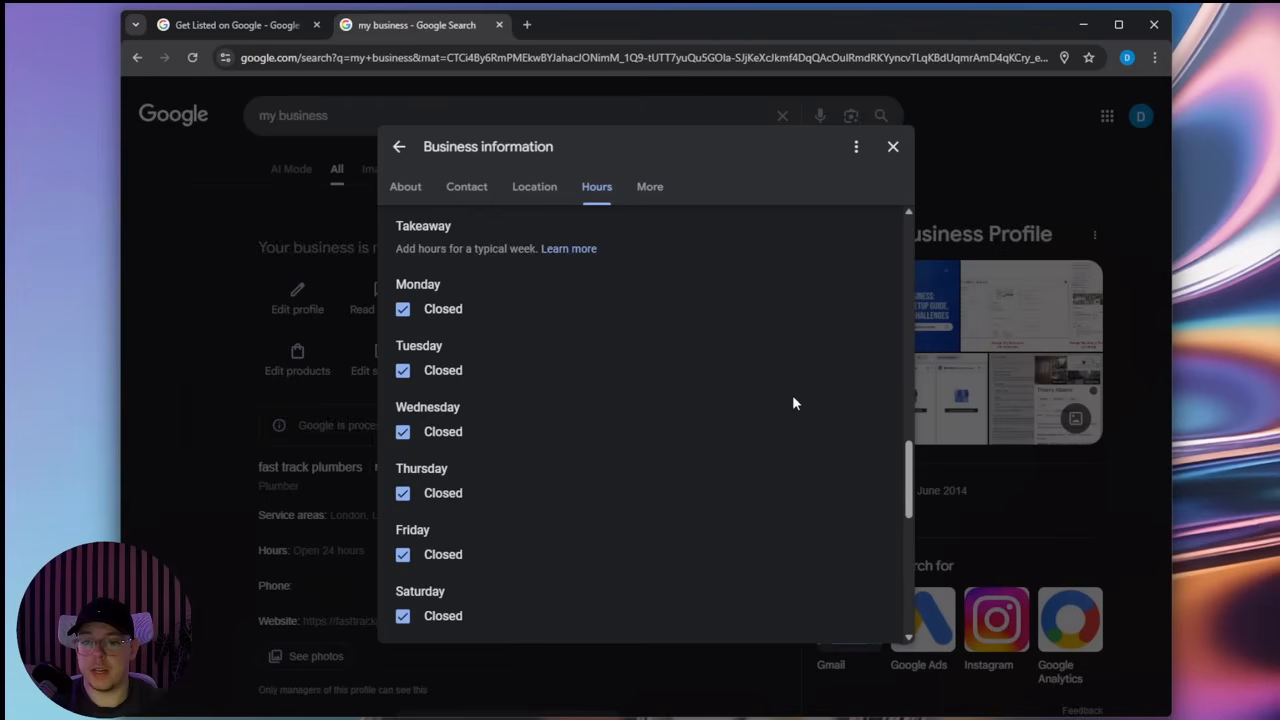
left_click(404, 311)
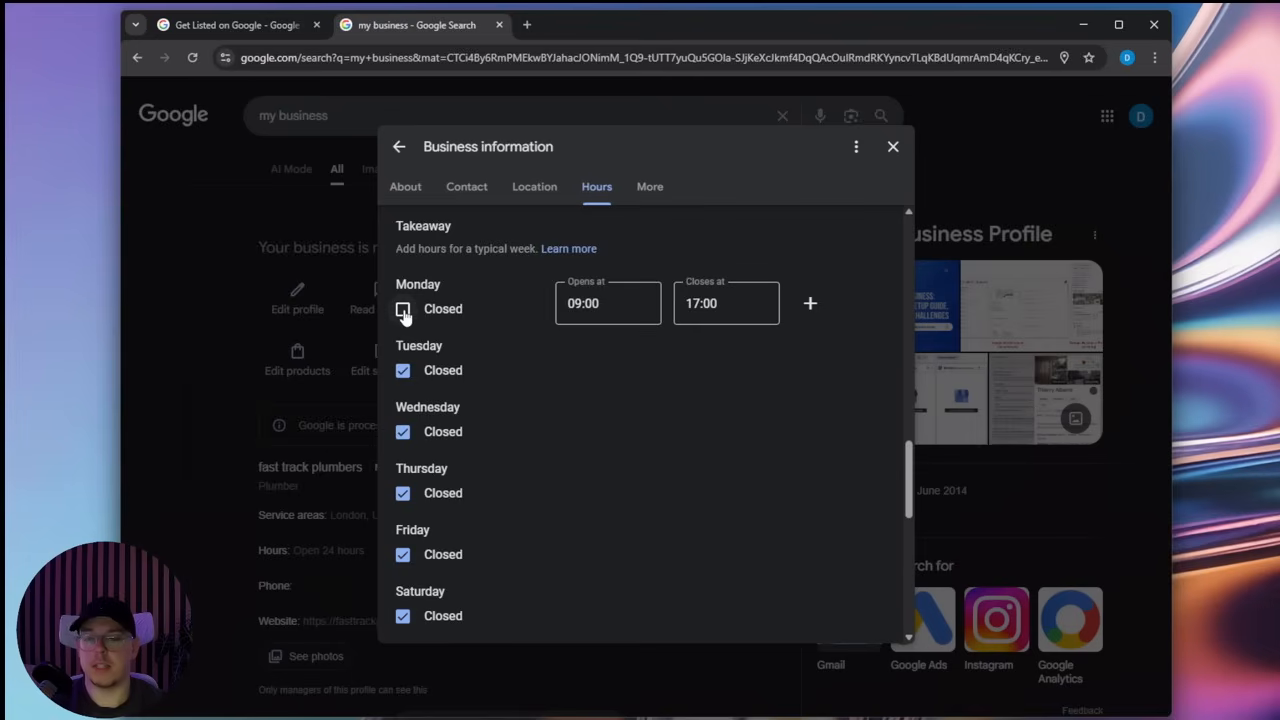
left_click(404, 311)
scroll(560, 303, "up", 3)
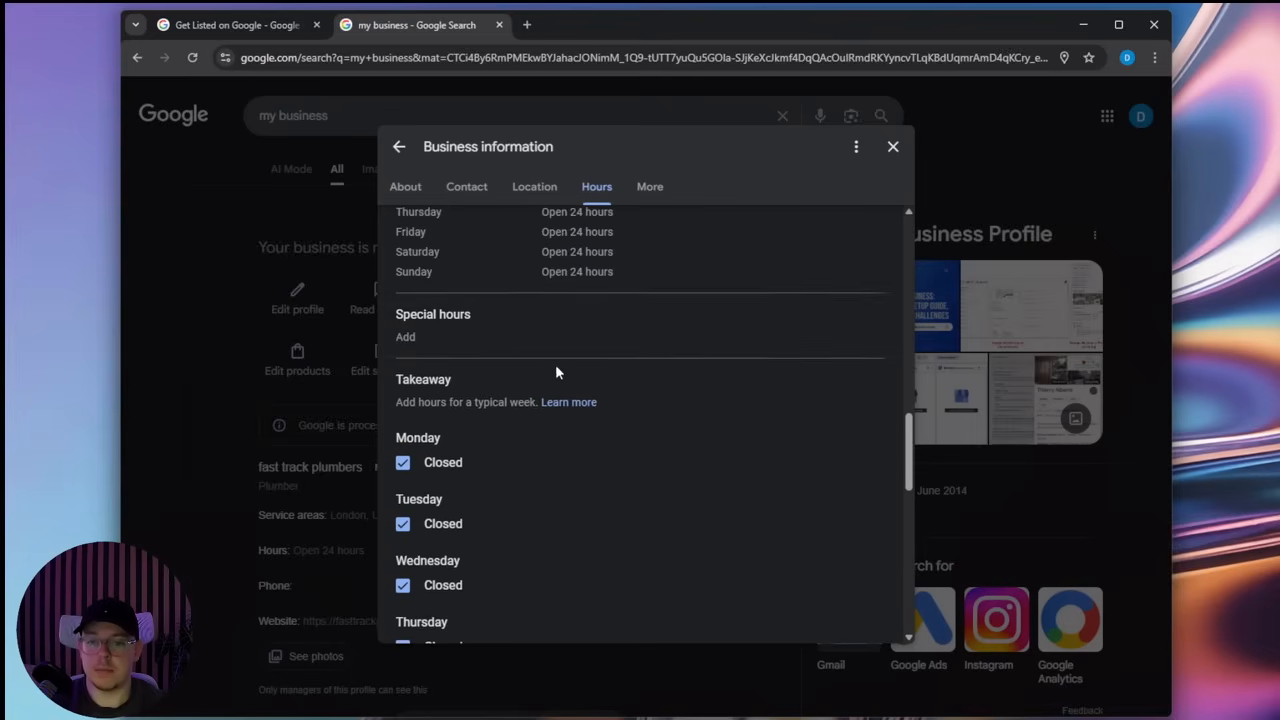
scroll(555, 364, "down", 3)
scroll(520, 395, "down", 3)
left_click(503, 493)
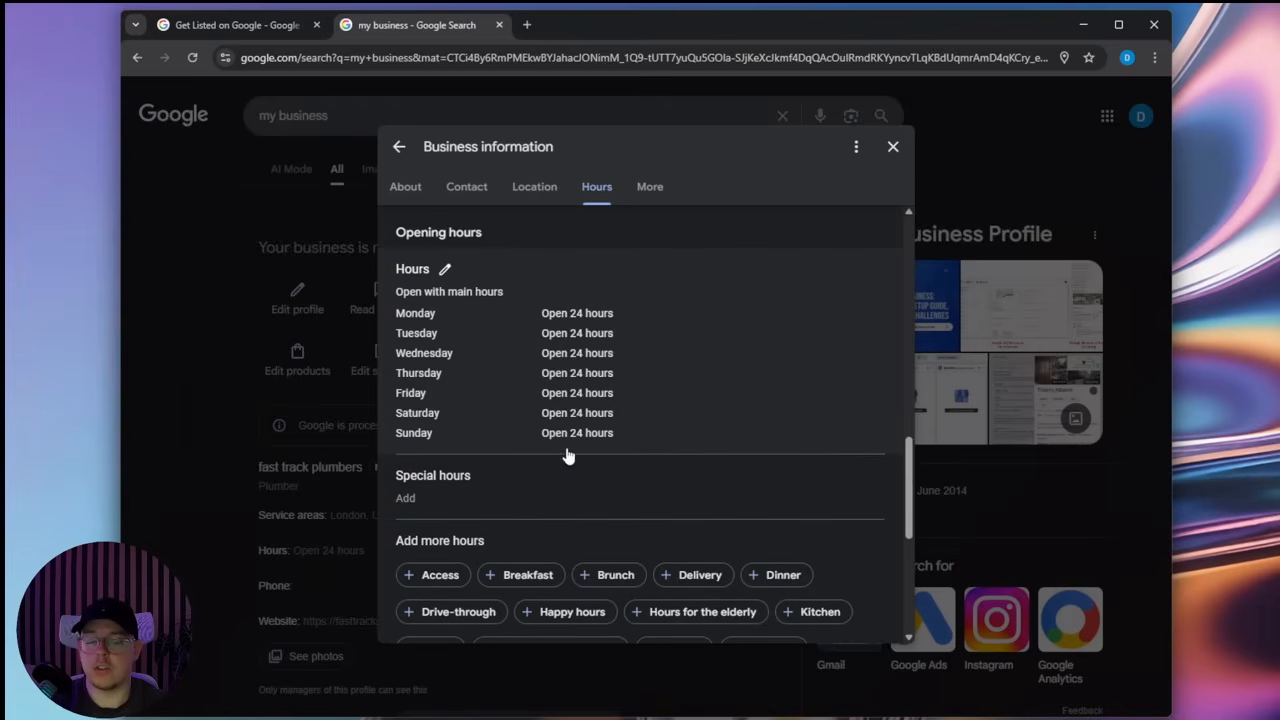
scroll(737, 443, "down", 1)
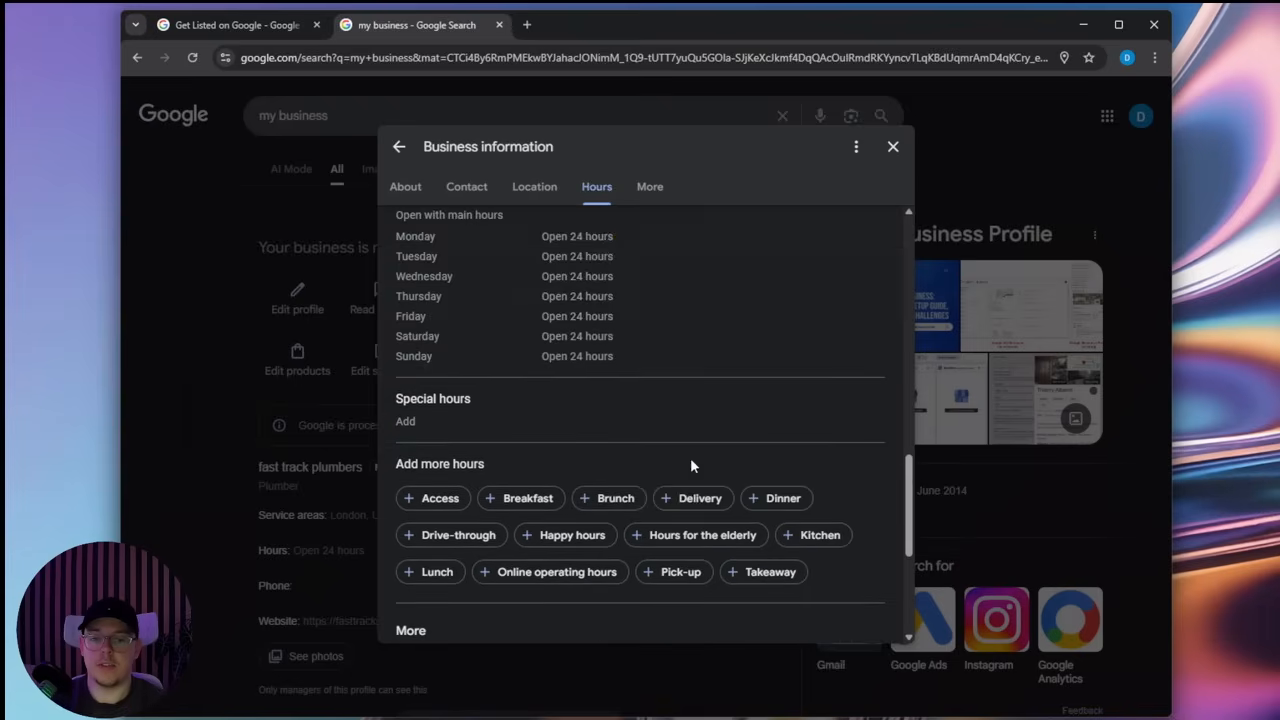
scroll(626, 477, "down", 4)
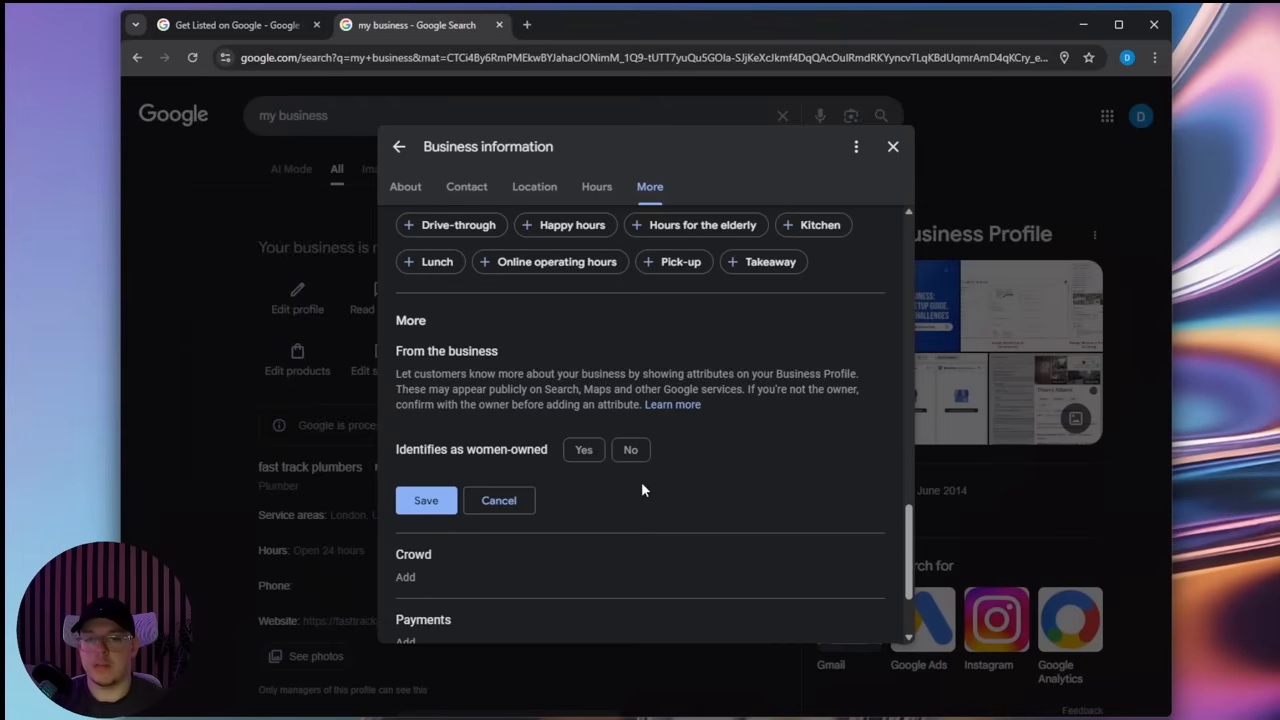
Dismiss the women-owned attribute and close the Crowd attributes without choosing LGBTQ+ friendly.
left_click(528, 499)
left_click(464, 432)
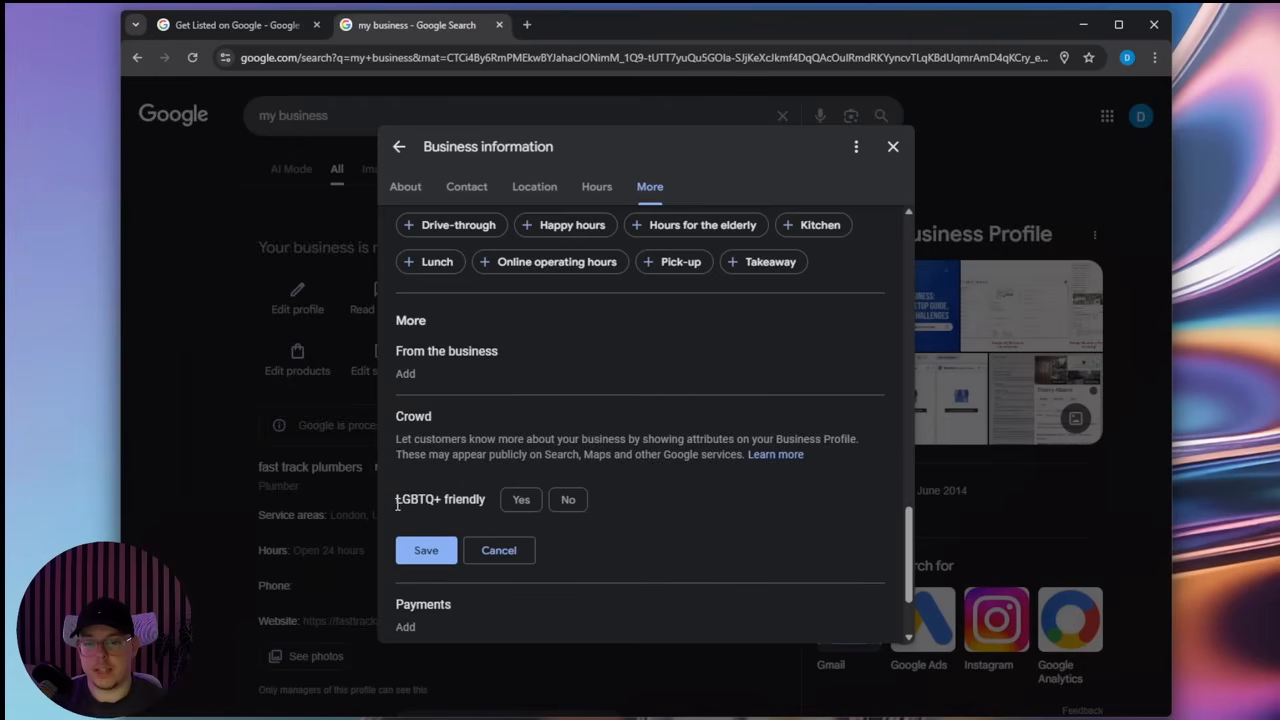
left_click_drag(396, 500, 486, 499)
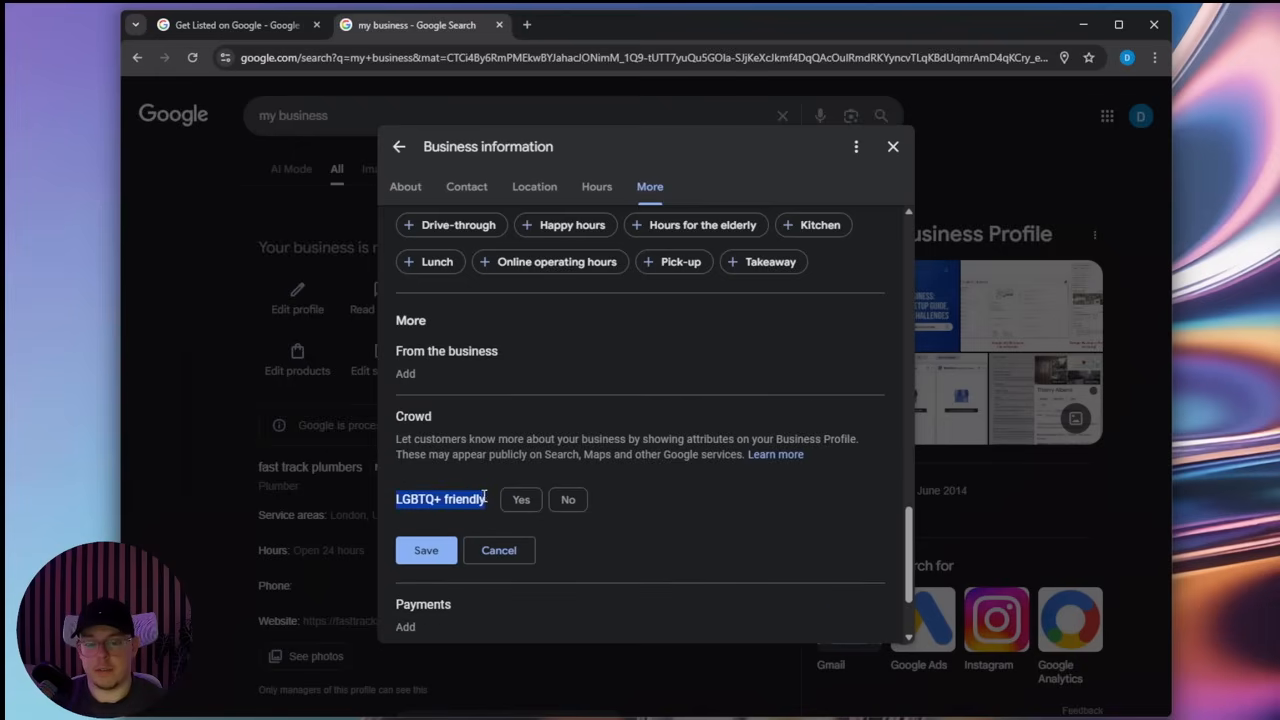
left_click(499, 550)
Leave the Payments attributes unchanged and close the Business information editor.
left_click(546, 494)
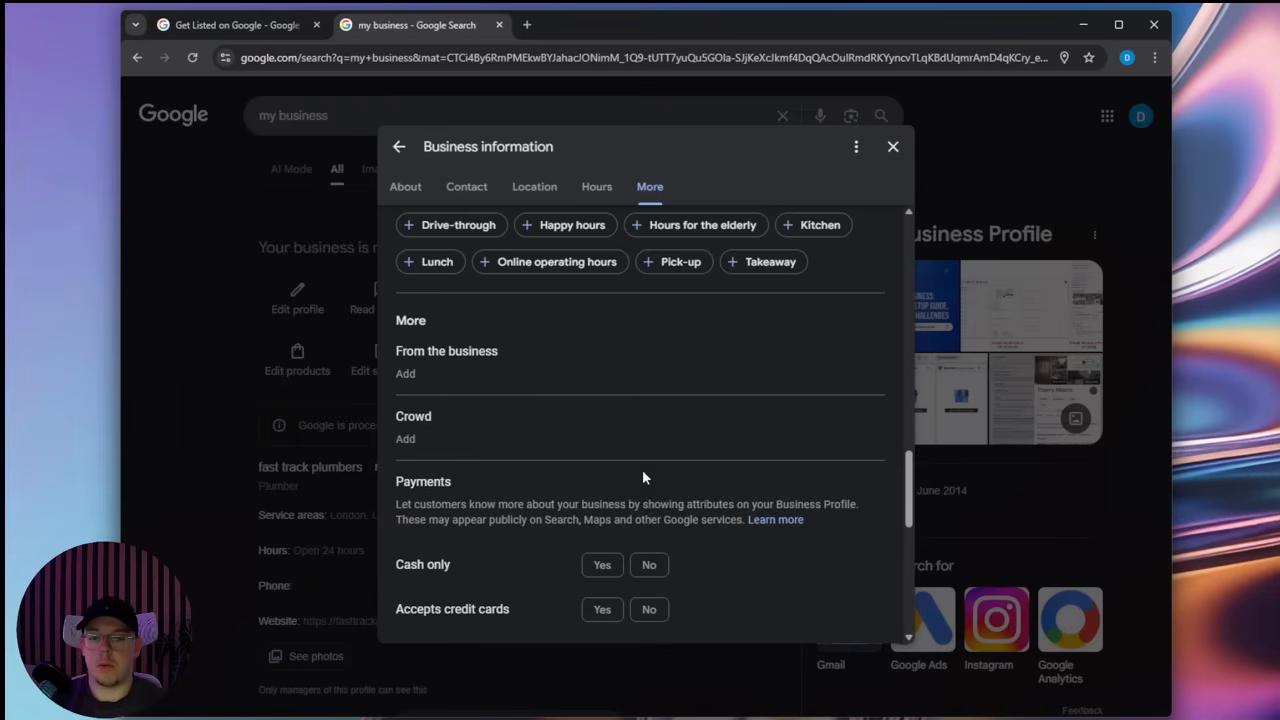
scroll(719, 484, "down", 1)
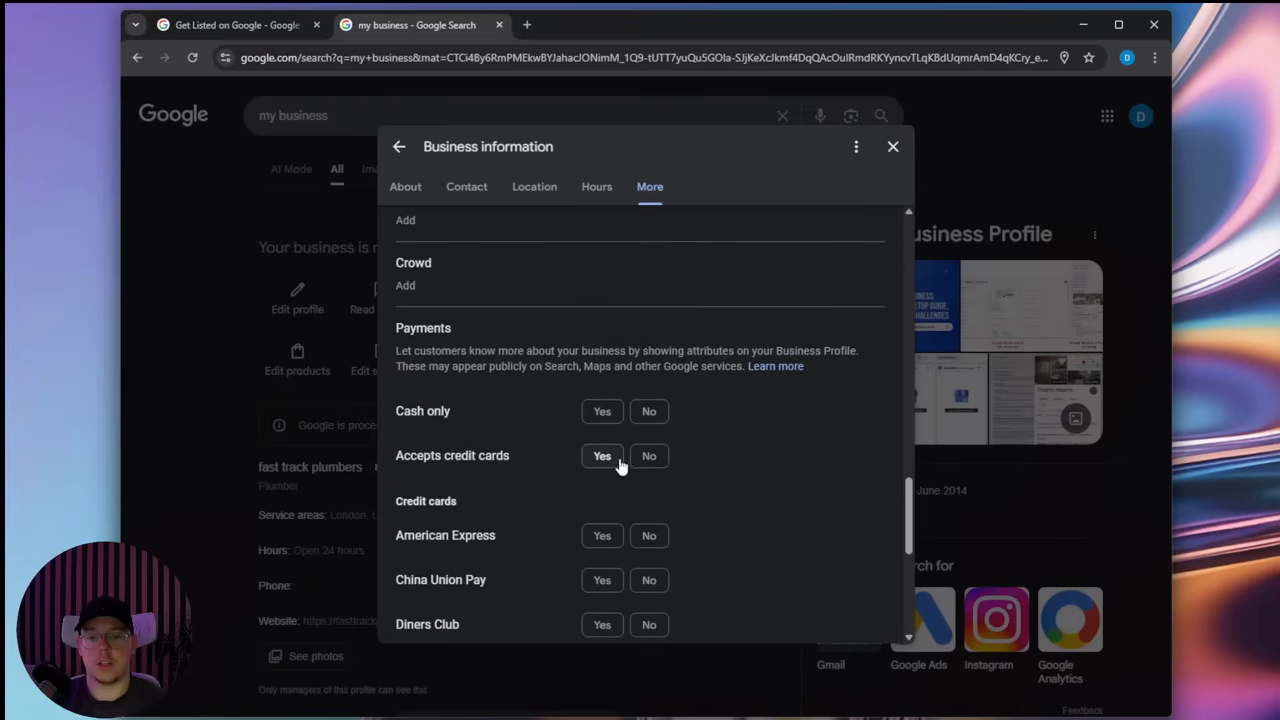
scroll(511, 461, "down", 1)
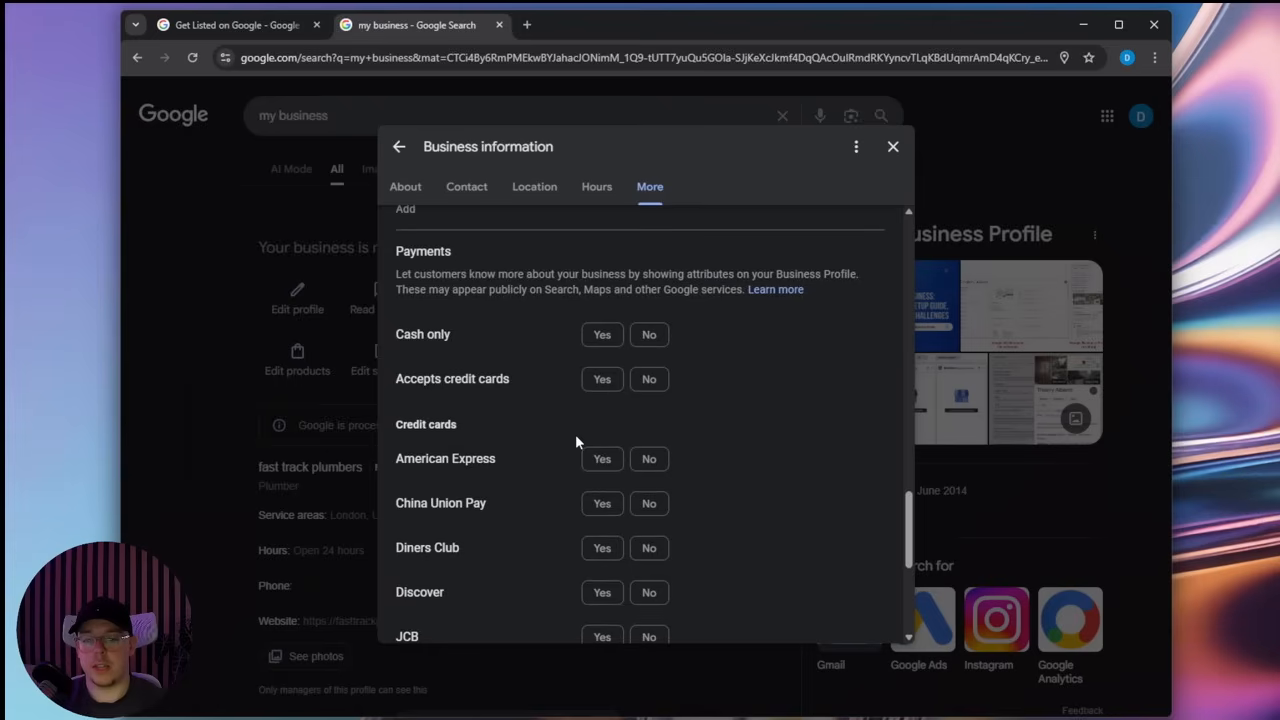
scroll(495, 480, "down", 1)
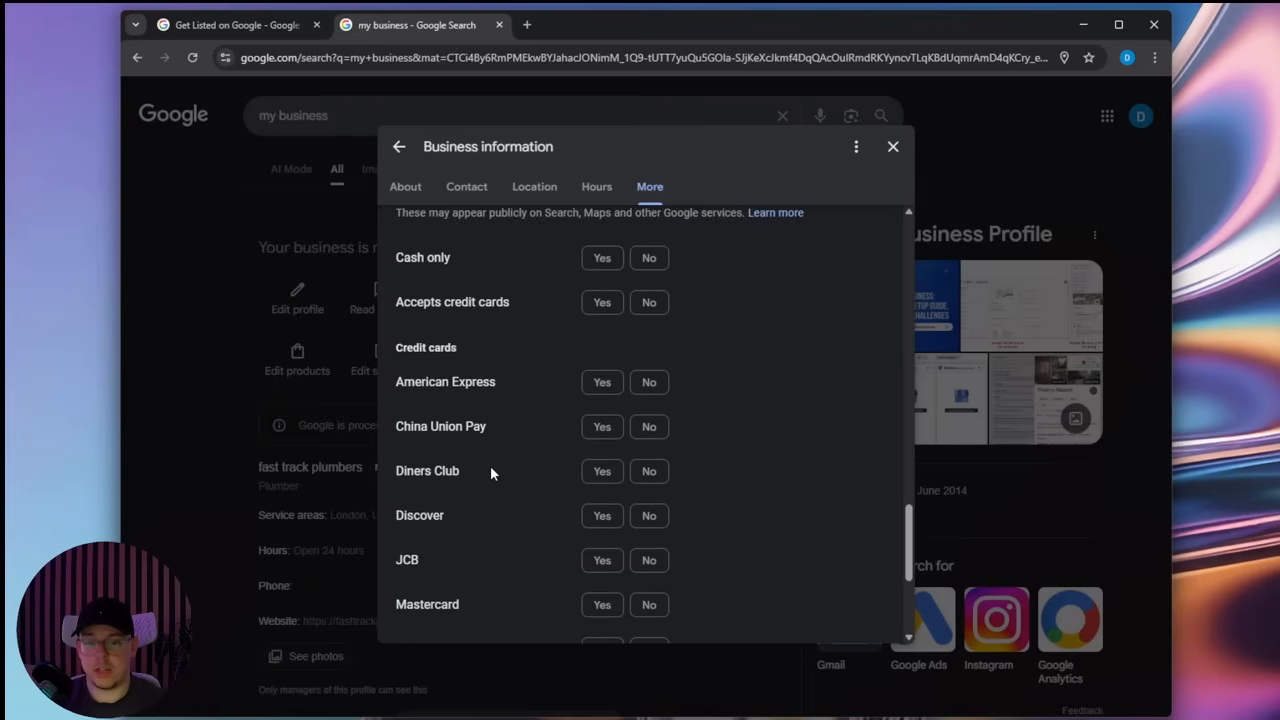
scroll(492, 470, "down", 2)
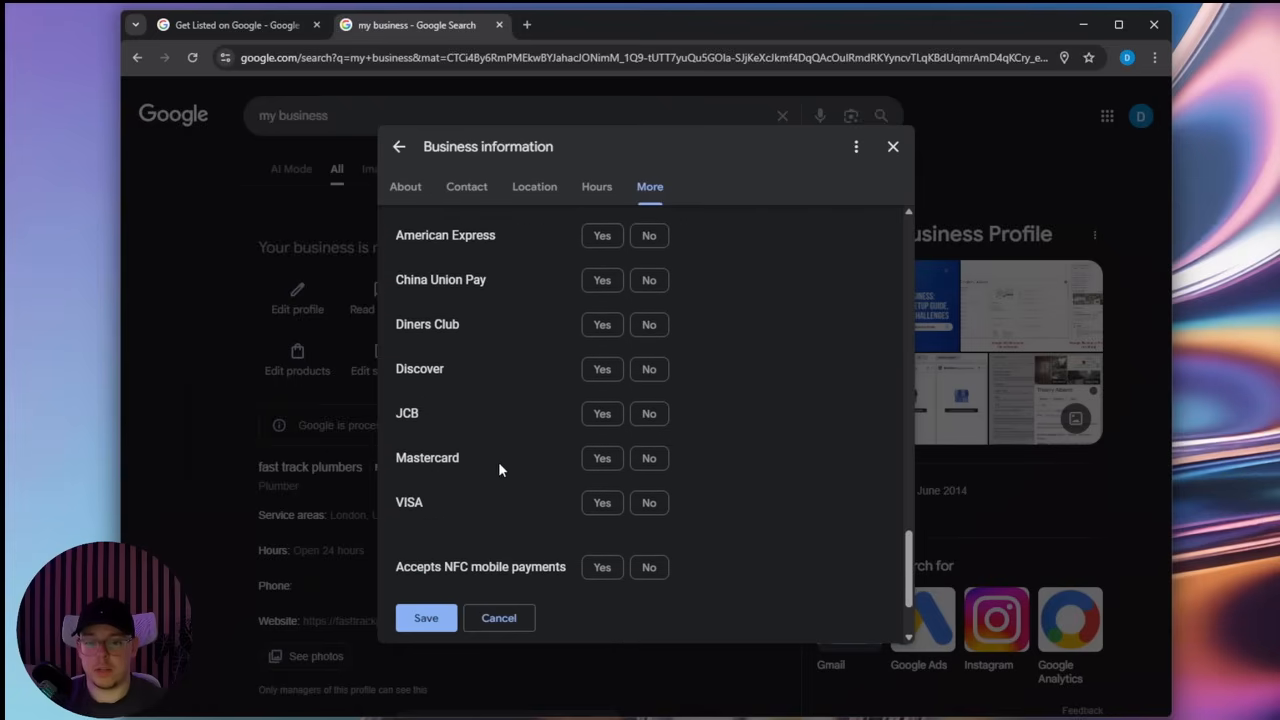
left_click(499, 611)
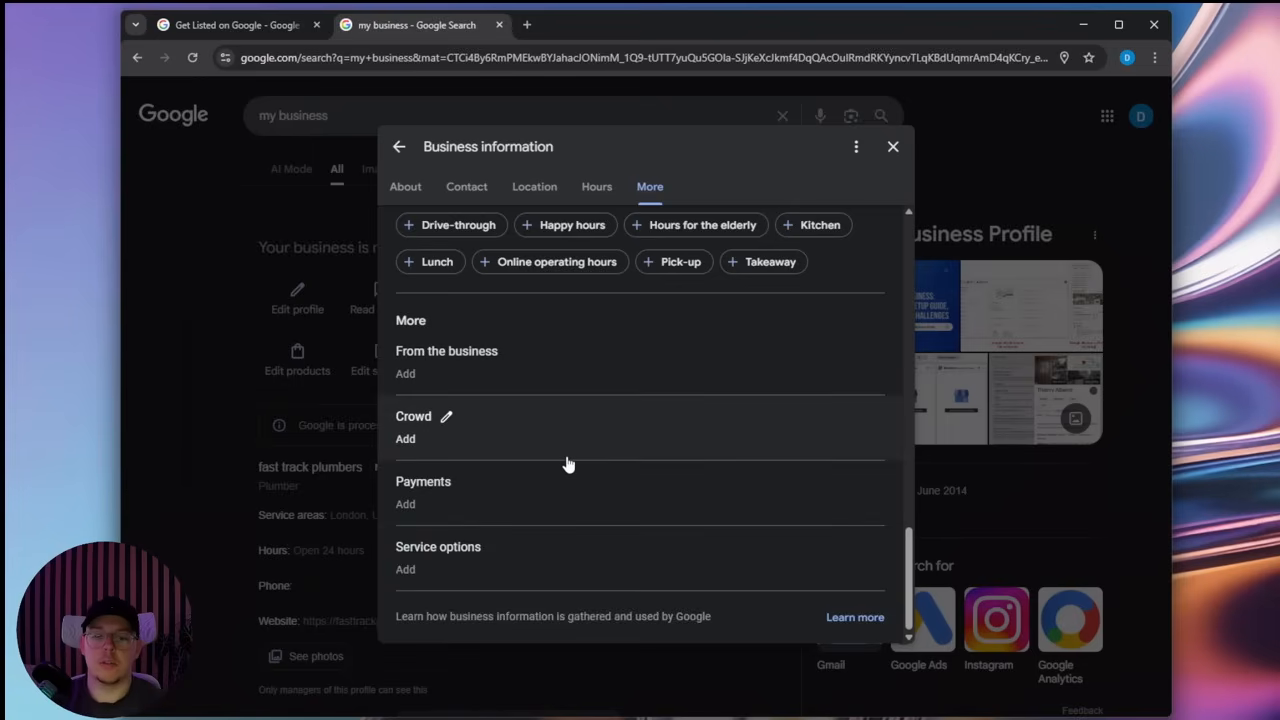
scroll(623, 449, "up", 10)
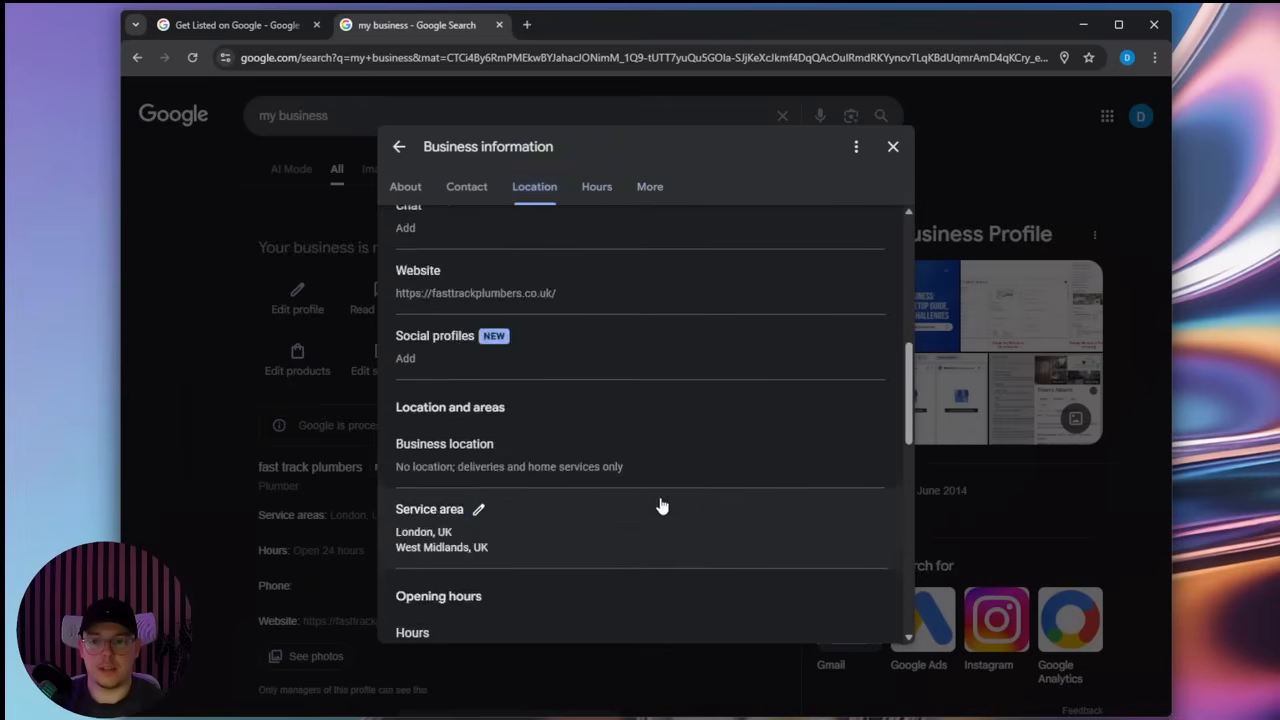
scroll(660, 507, "up", 10)
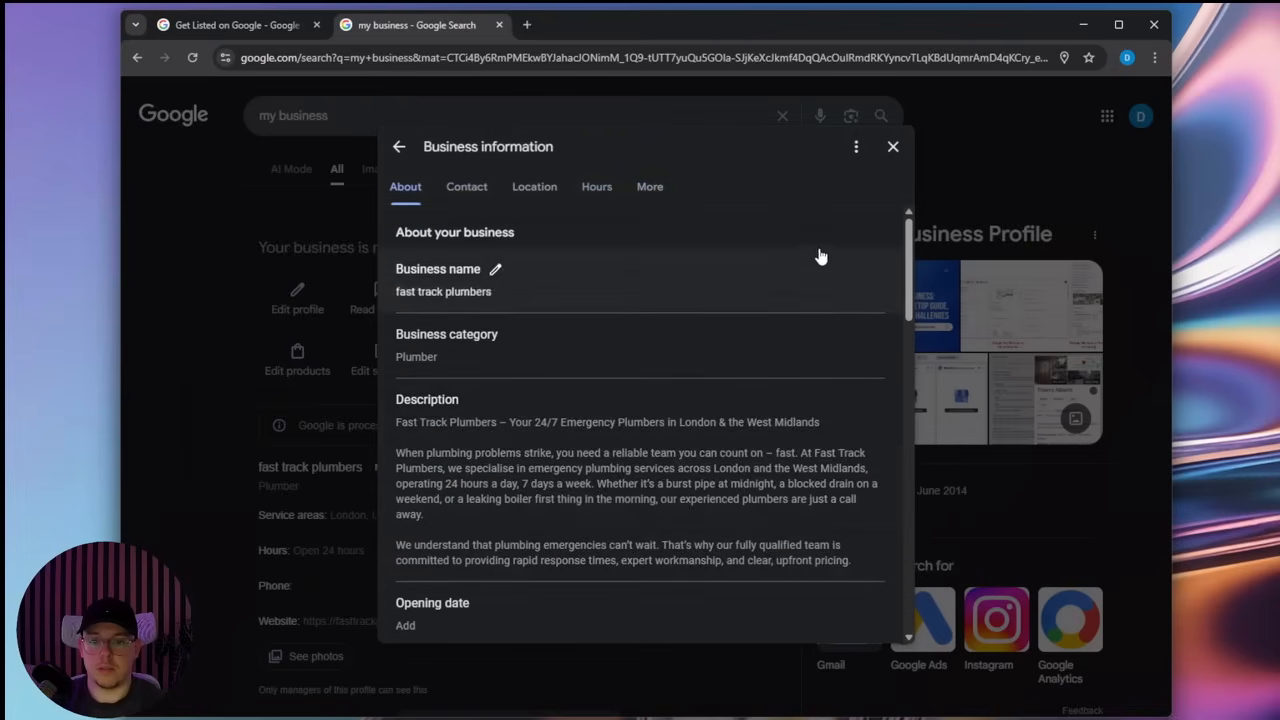
left_click(893, 146)
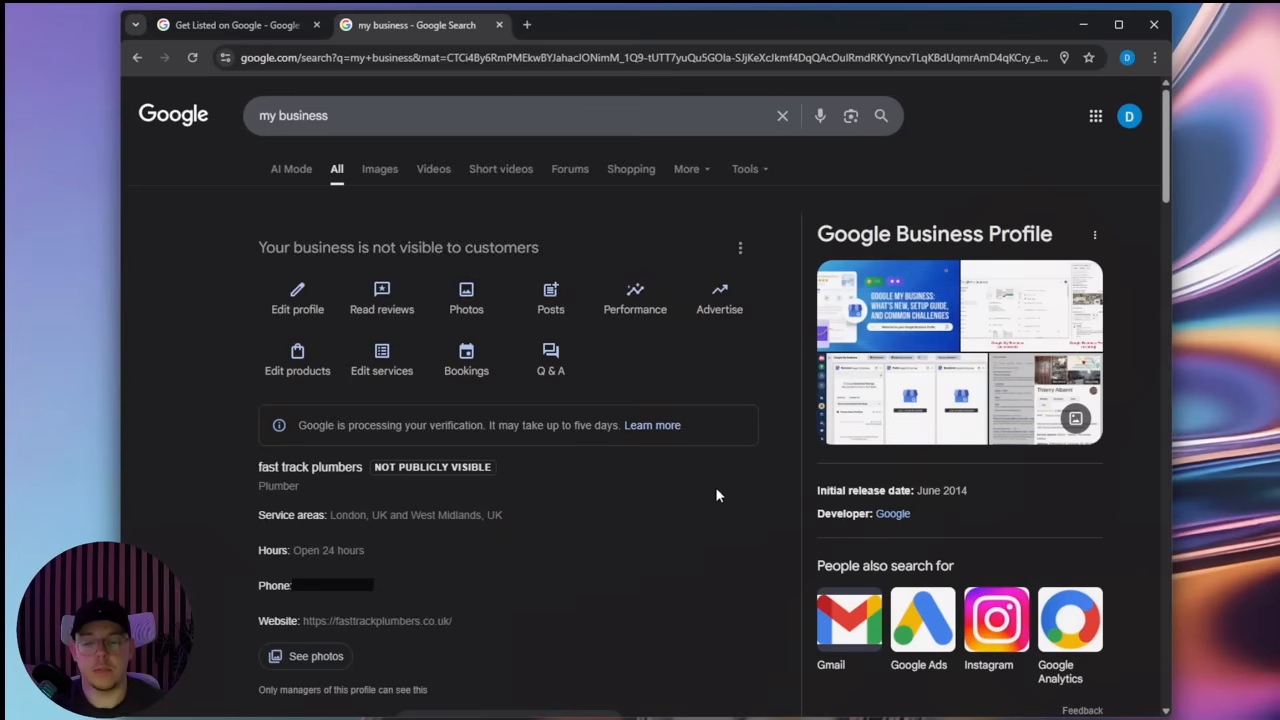
Look through the suggested services in the services editor, then return to the services list.
left_click(399, 368)
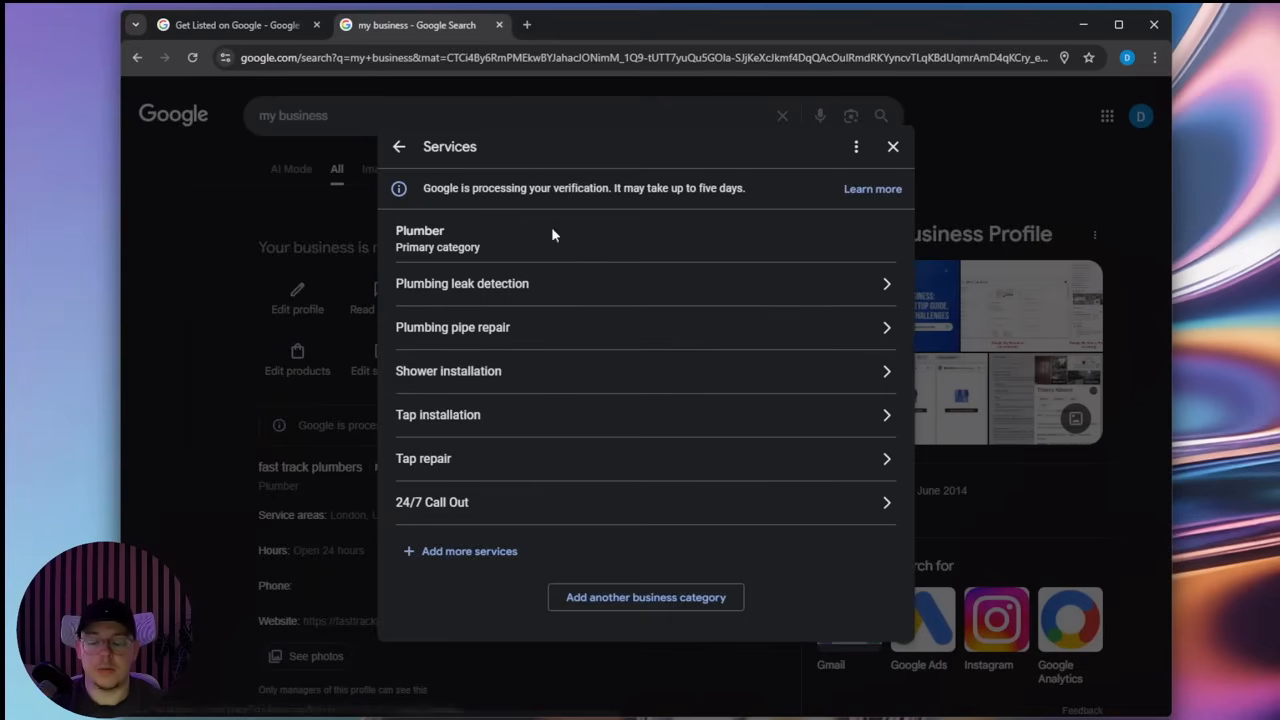
left_click(478, 551)
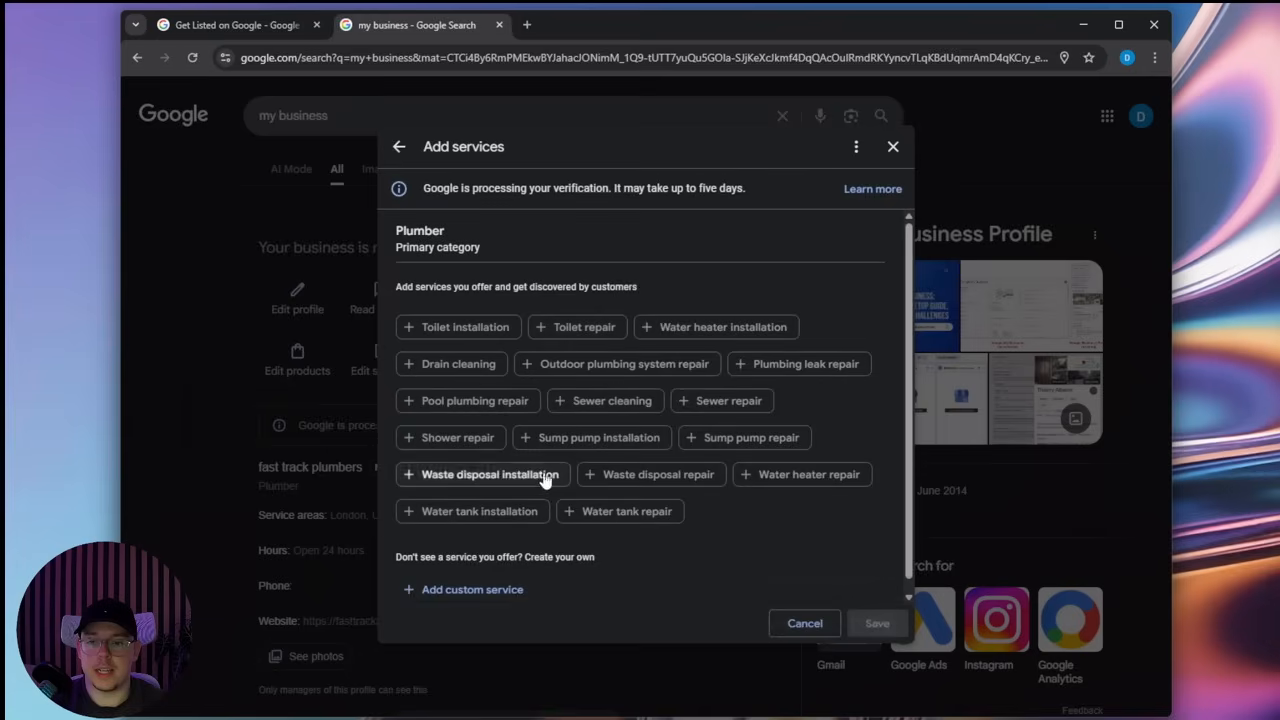
scroll(902, 300, "down", 1)
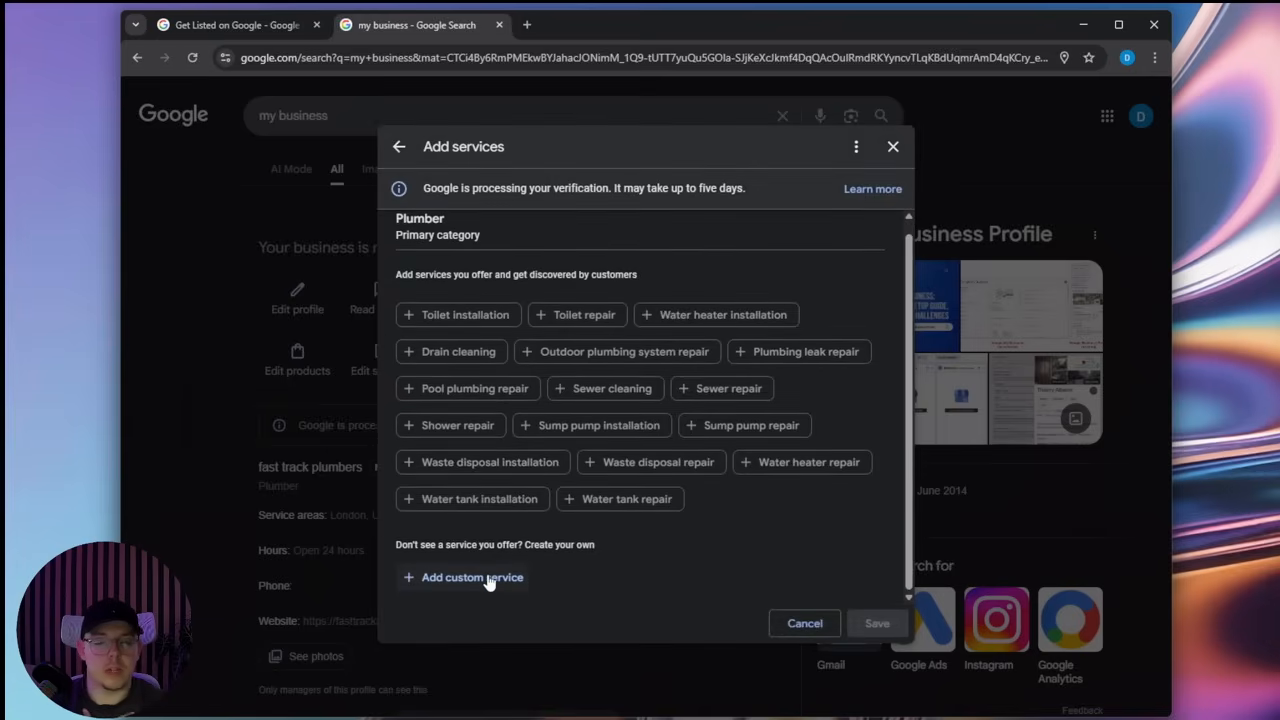
left_click(397, 148)
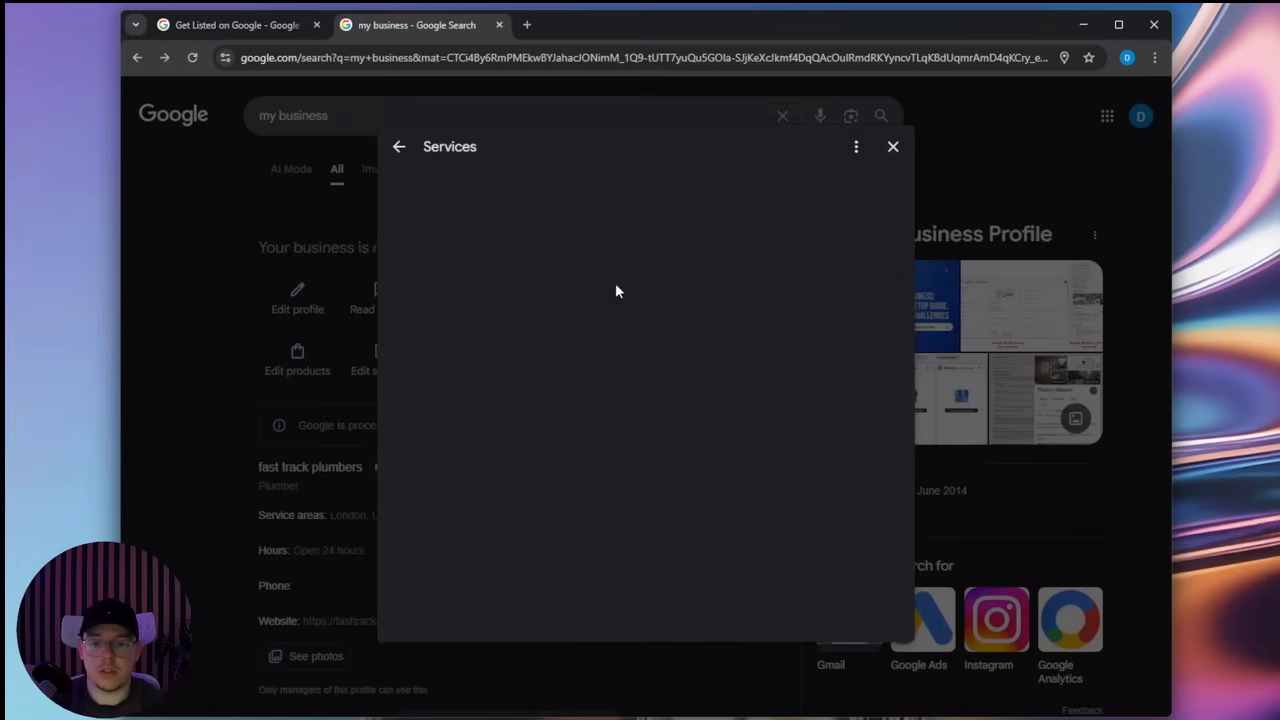
Search 'plumb' and save Plumbers' merchant as an additional category alongside Plumber.
left_click(672, 603)
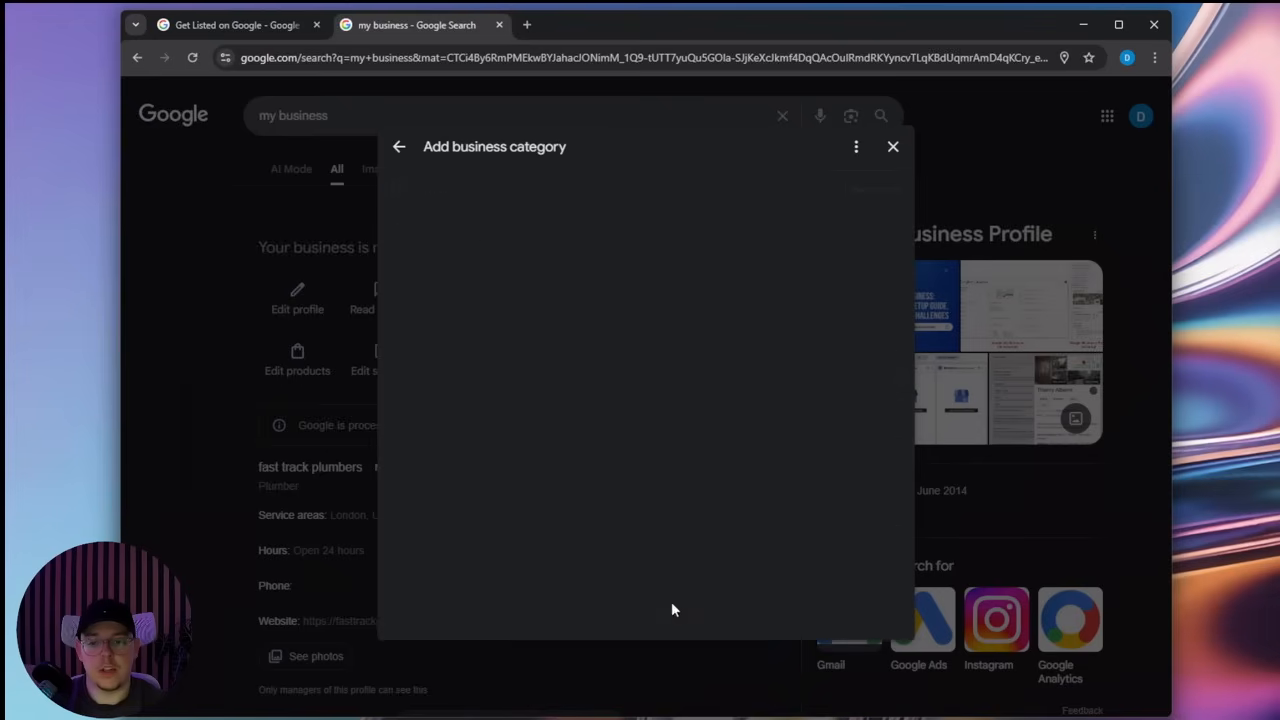
left_click(555, 270)
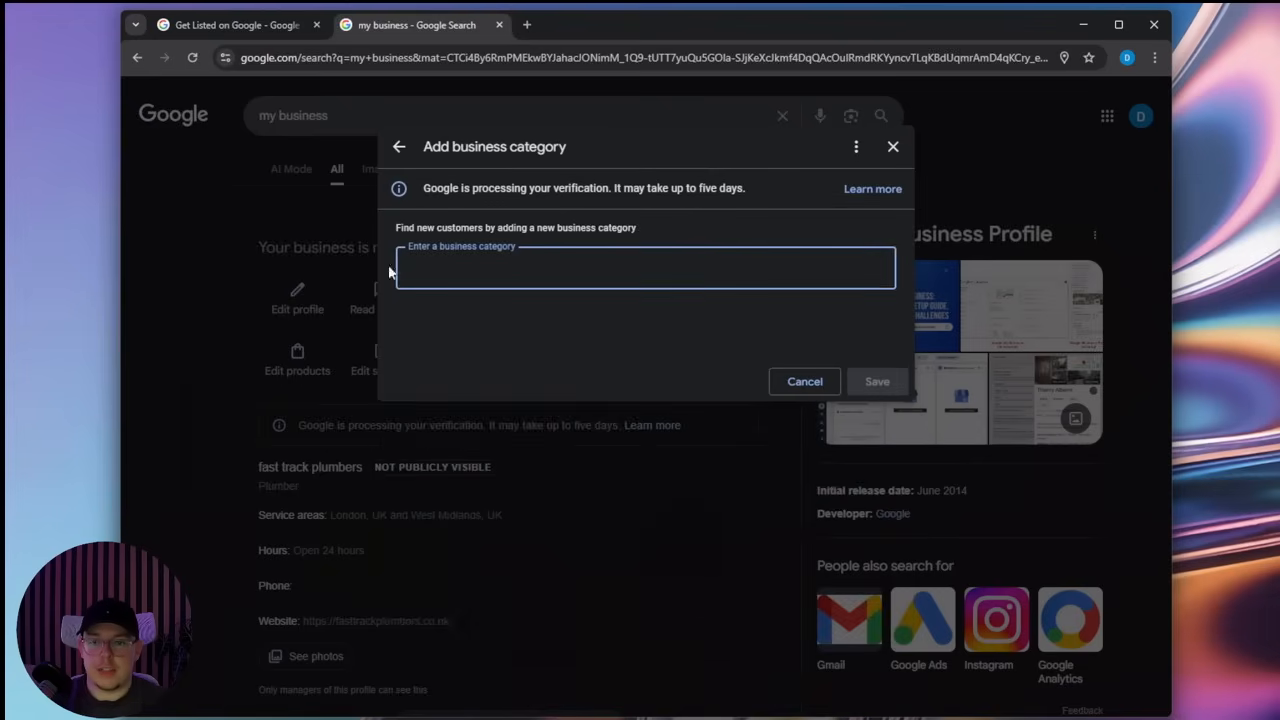
type("plumb")
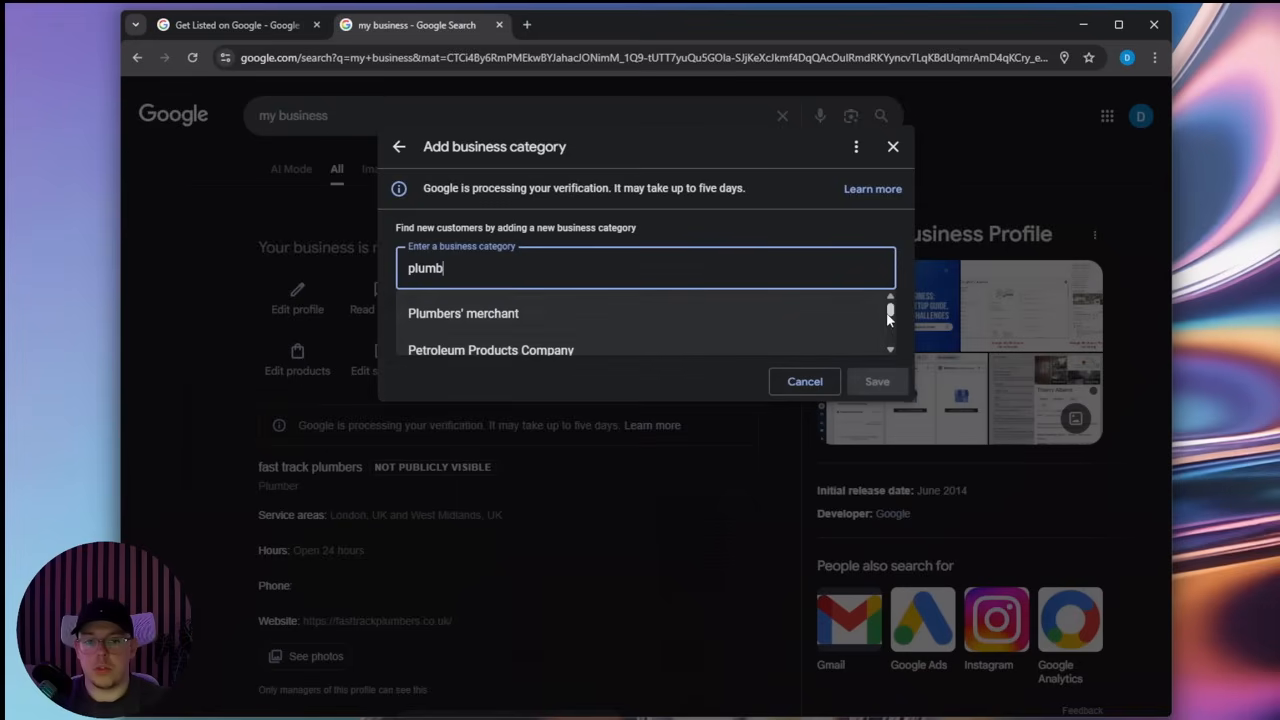
scroll(890, 318, "down", 1)
mouse_move(890, 318)
left_mouse_down()
mouse_move(893, 333)
mouse_move(884, 300)
left_mouse_up()
left_click(586, 318)
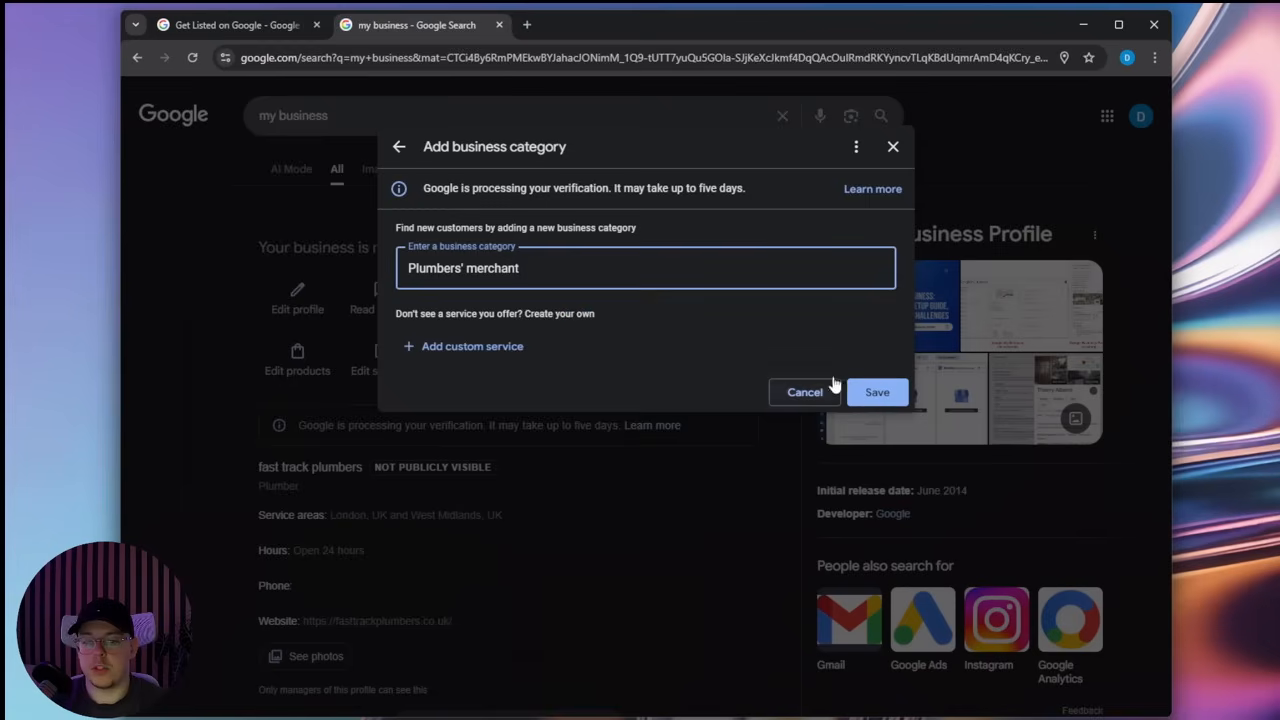
left_click(898, 392)
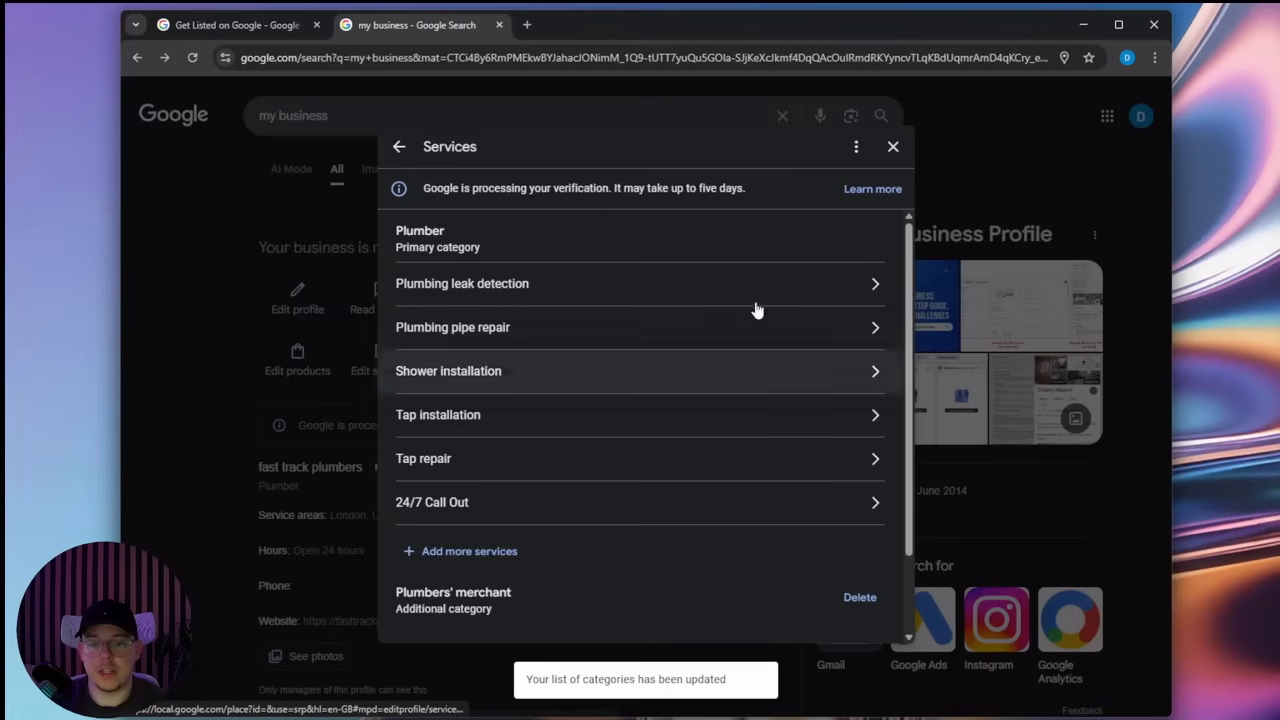
left_click(399, 147)
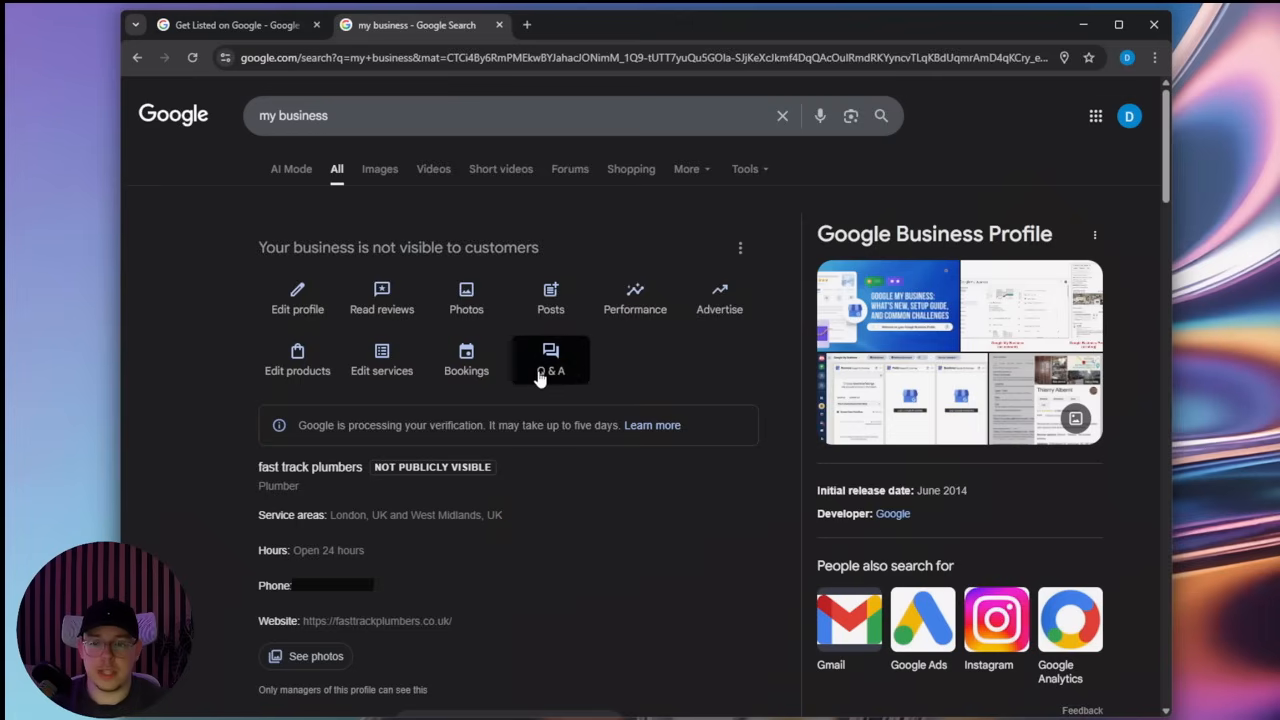
left_click(308, 370)
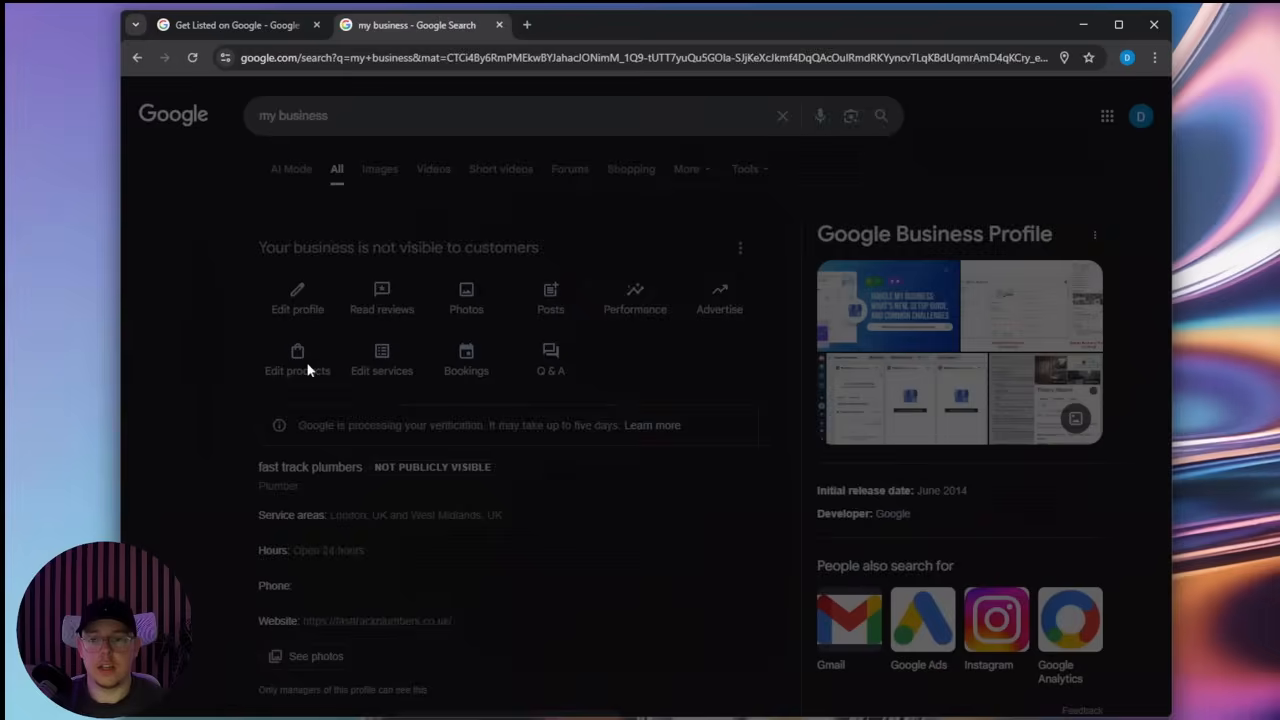
left_click(648, 567)
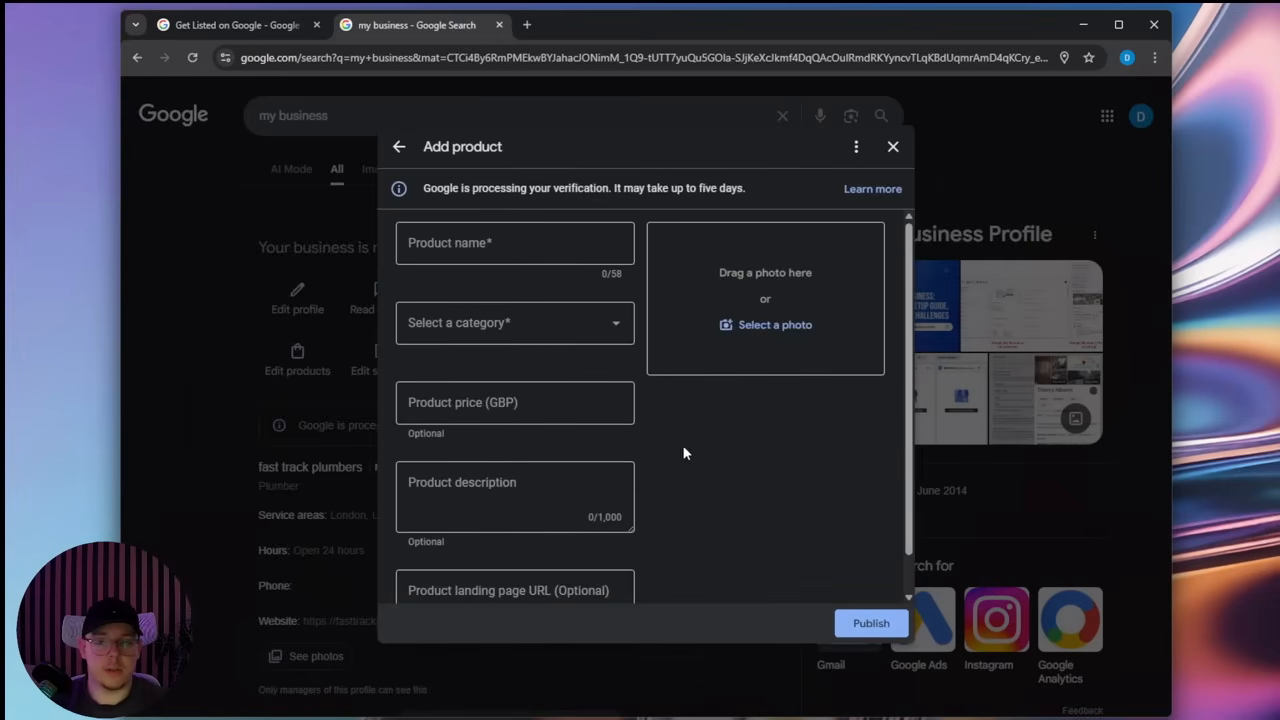
left_click(523, 249)
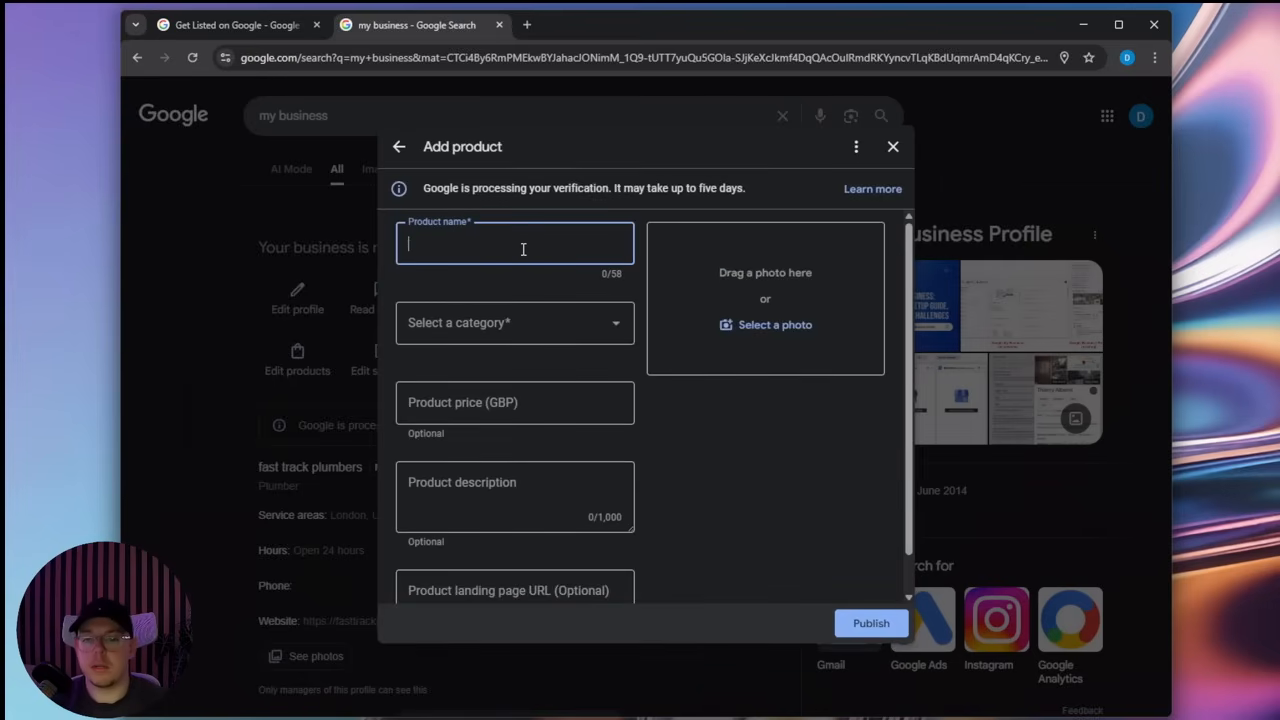
left_click(514, 403)
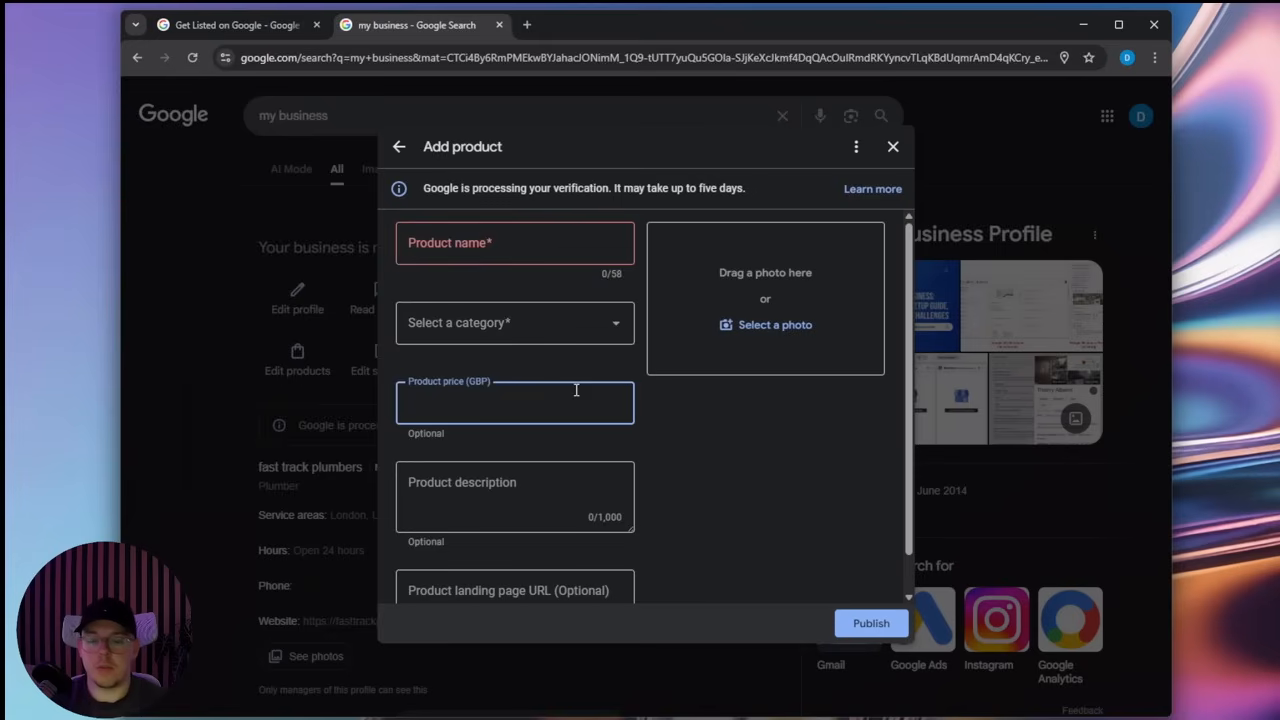
left_click(502, 476)
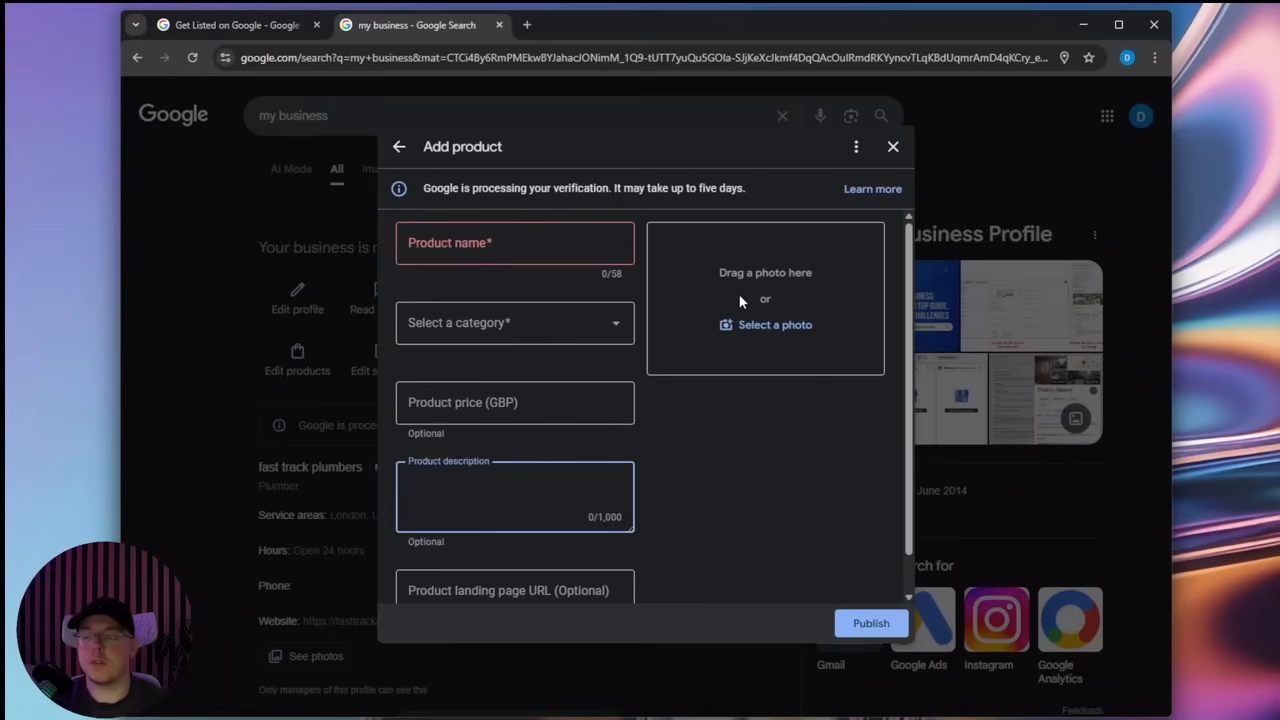
scroll(738, 293, "down", 1)
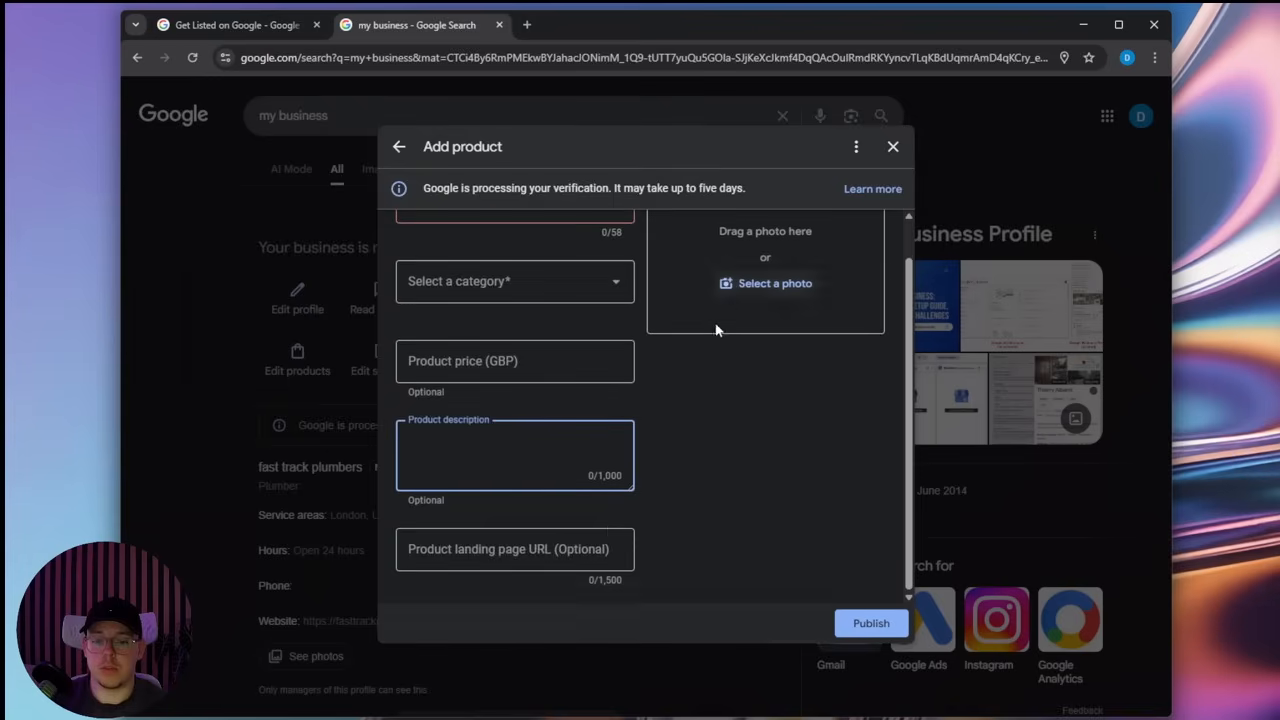
left_click(566, 540)
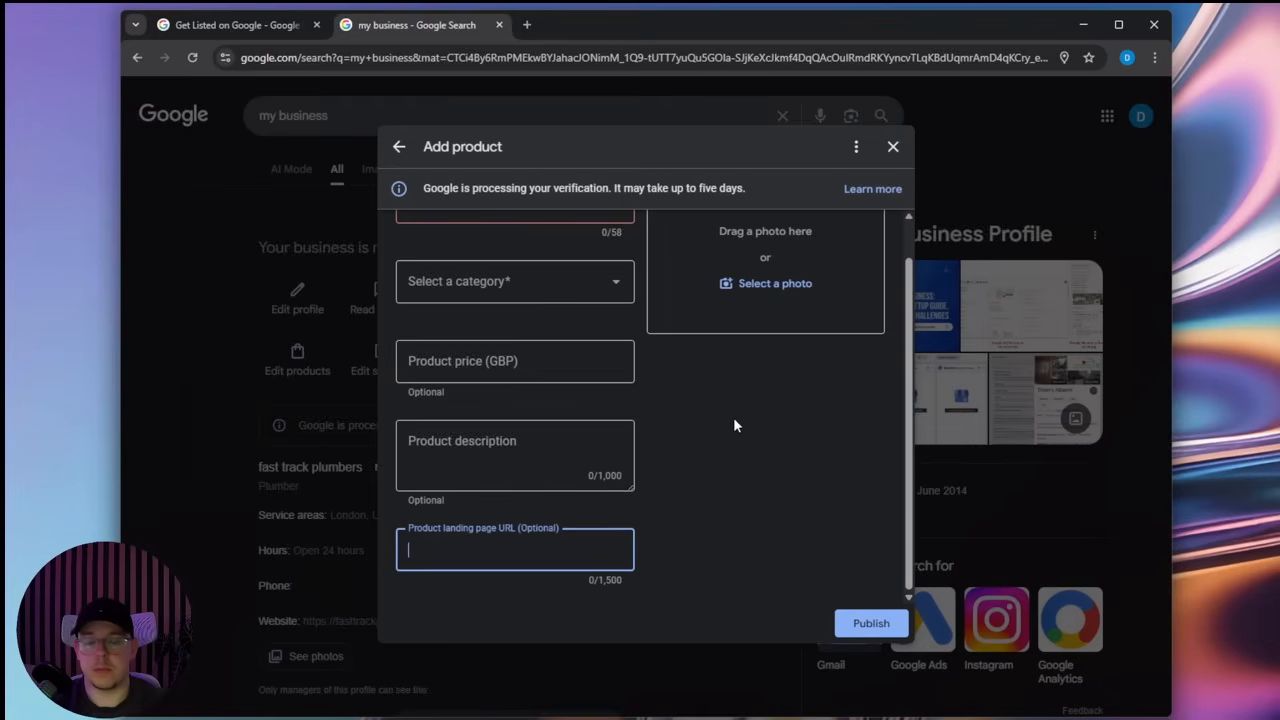
left_click(399, 148)
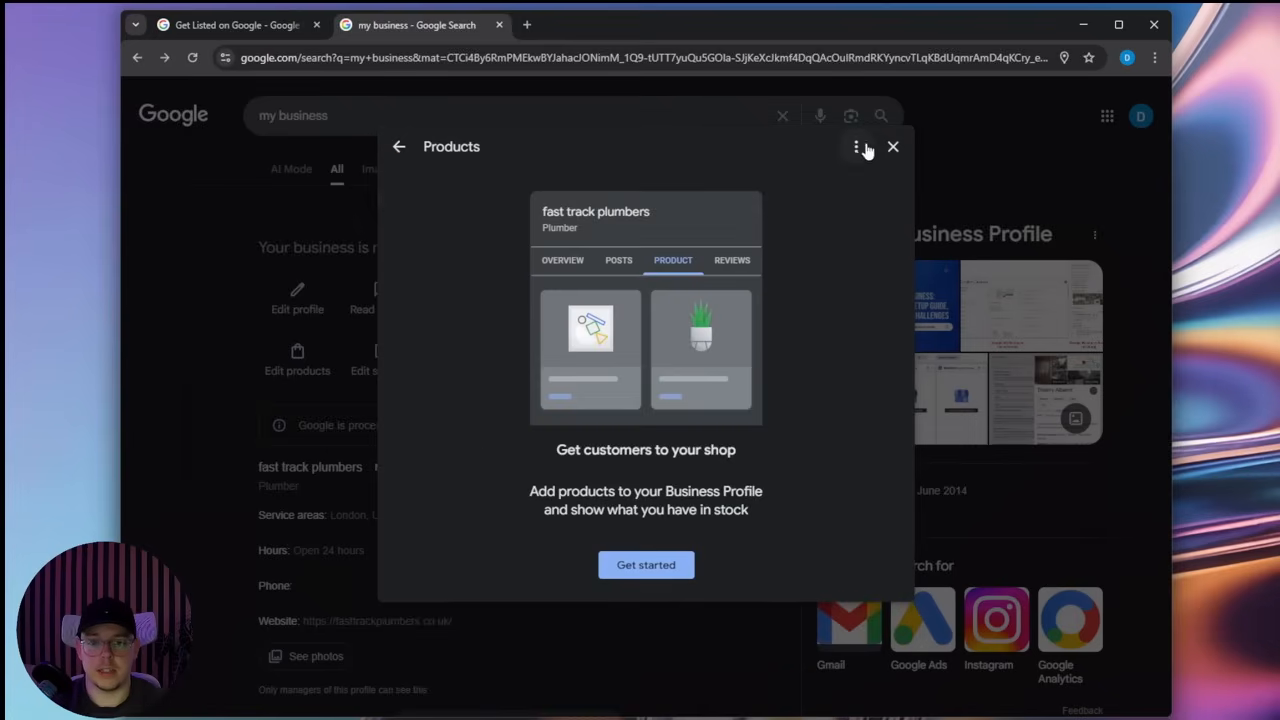
left_click(892, 147)
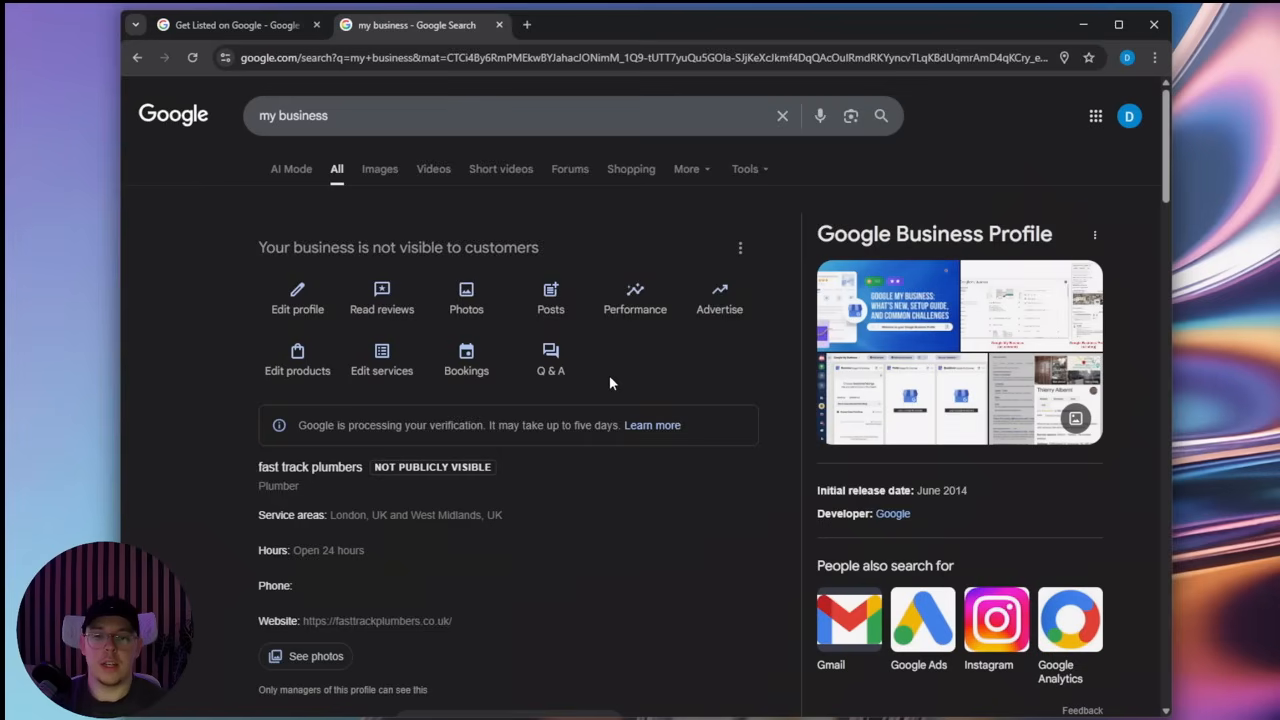